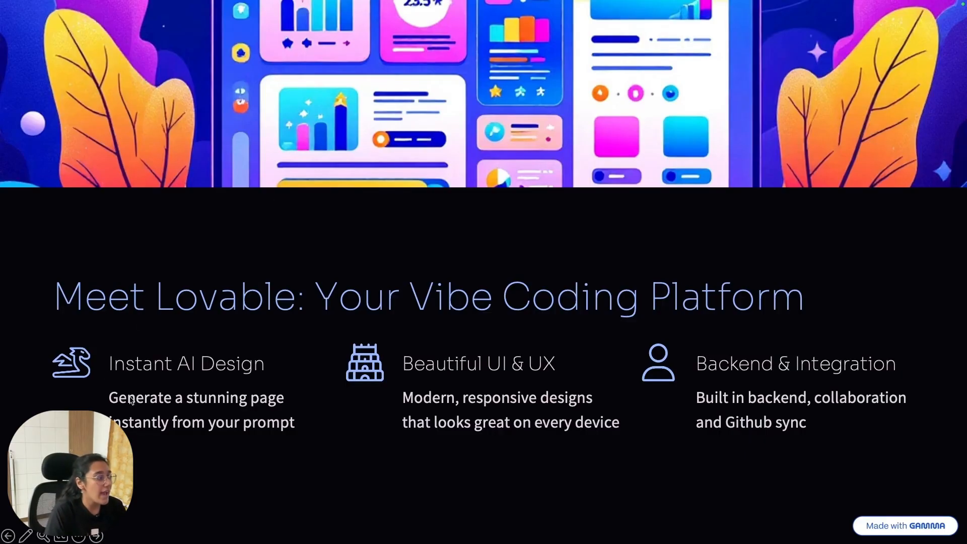
Step: Switch from the Gamma 'Meet Lovable' slide to the browser showing an empty ChatGPT chat
key(ctrl+Right)
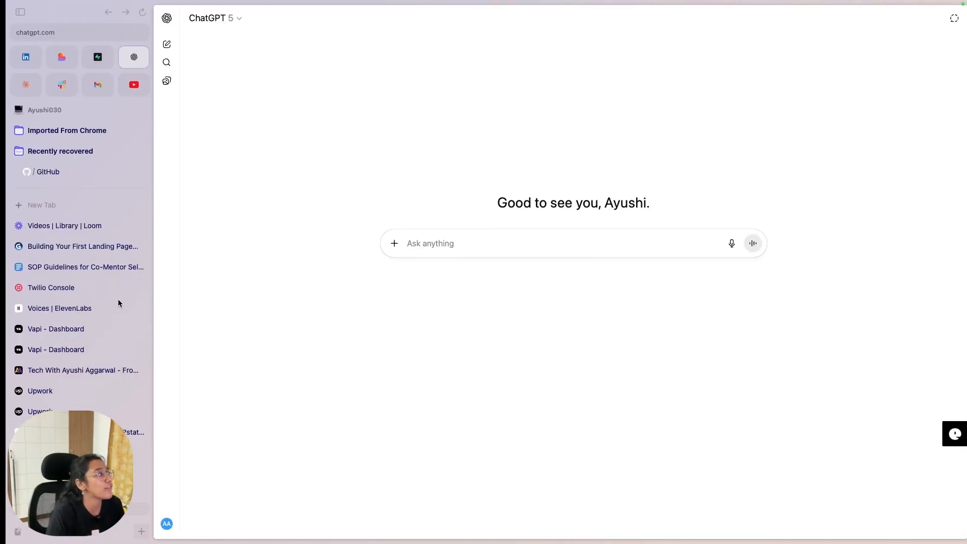
Step: Open the Lovable home page at lovable.dev from its pinned sidebar tab
click(58, 51)
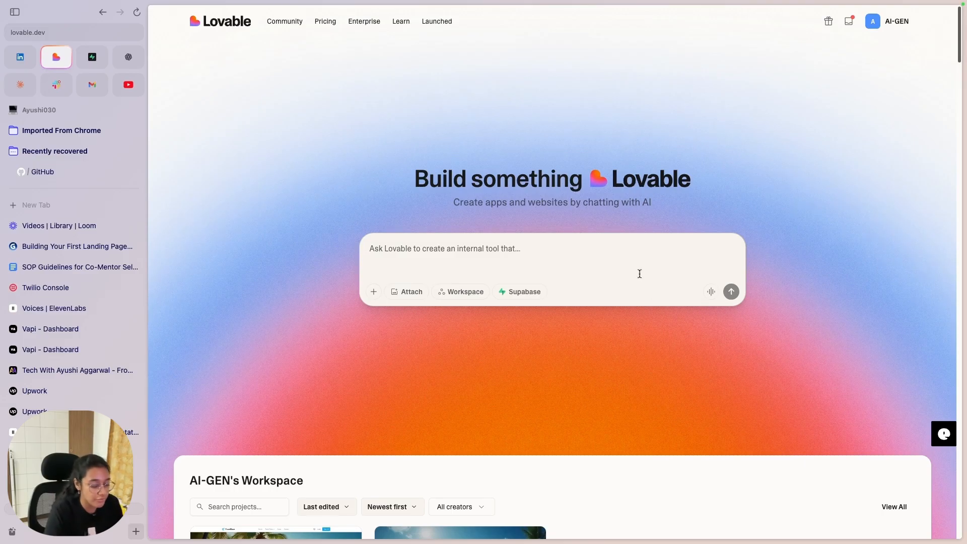
Step: Go back to the full-screen Gamma 'Meet Lovable' slide
key(ctrl+Left)
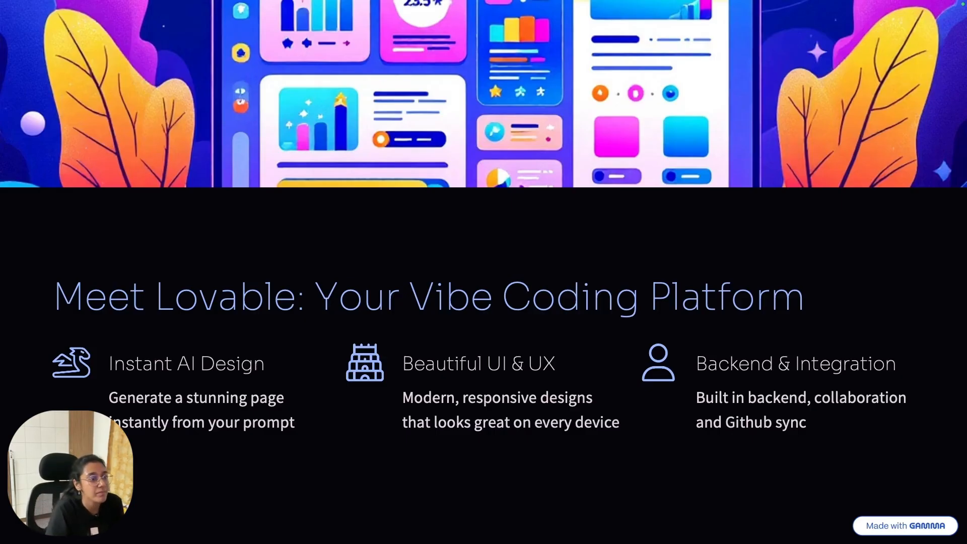
Step: Advance Gamma to the 'Step-by-Step: Creating Your Landing Page' slide
key(Right)
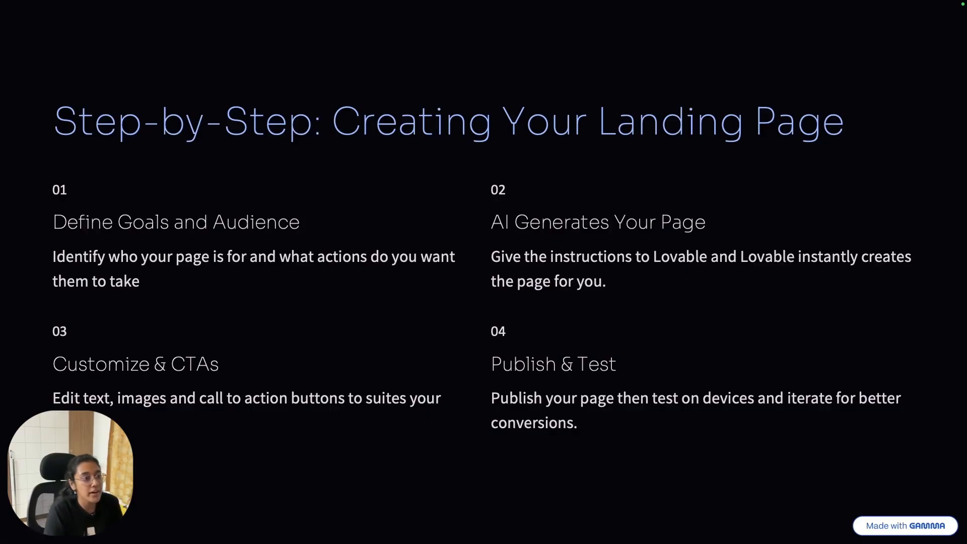
Step: Switch back to the browser with the Lovable start page
key(ctrl+Right)
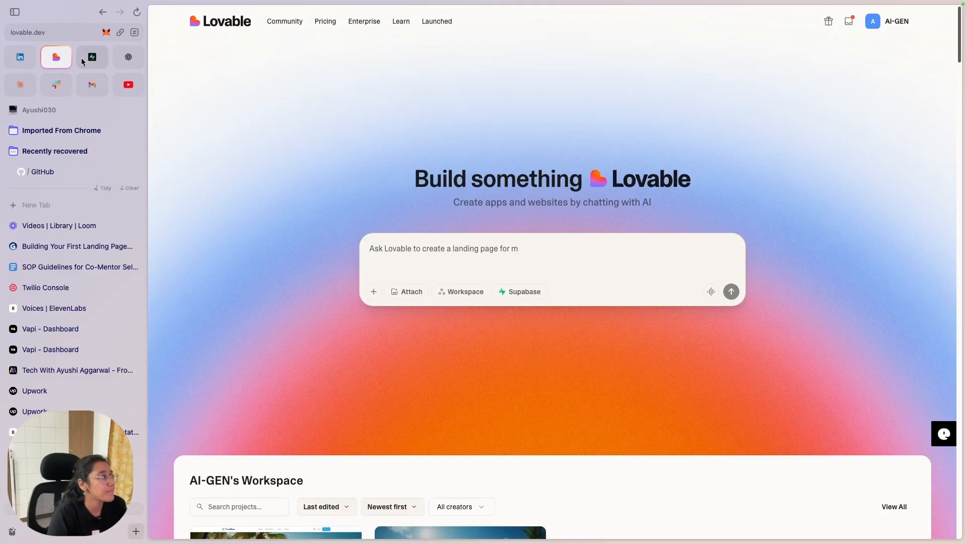
Step: Switch to the ChatGPT pinned tab to get an empty ChatGPT 5 chat
click(129, 57)
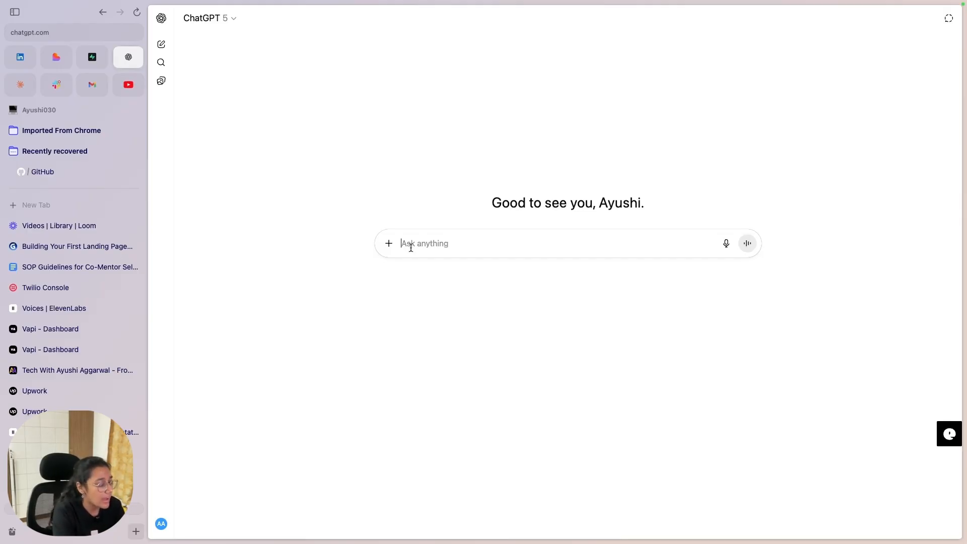
Step: Send ChatGPT a two-line request for a Lovable prompt: weekend AI workshop landing page, clean UI, responsive
text(Give m)
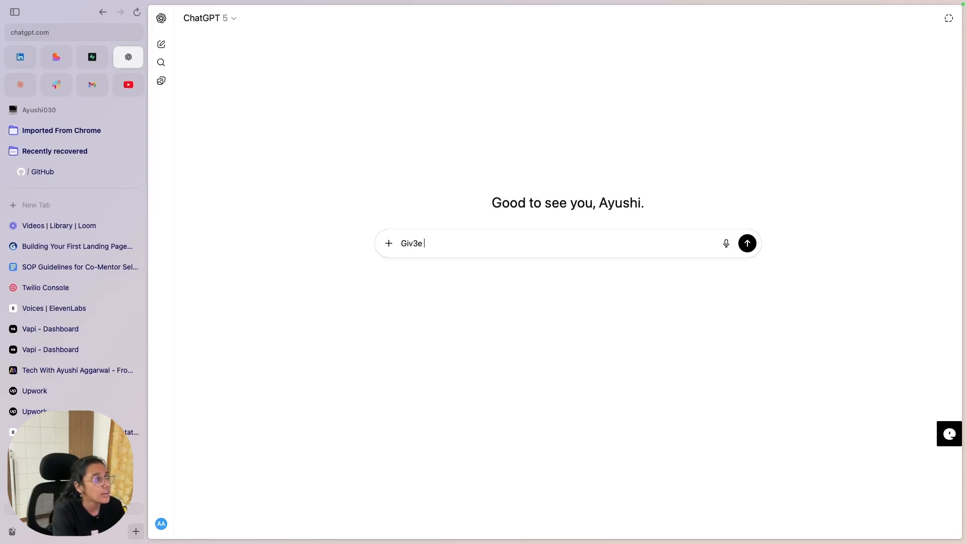
text(e a lovab)
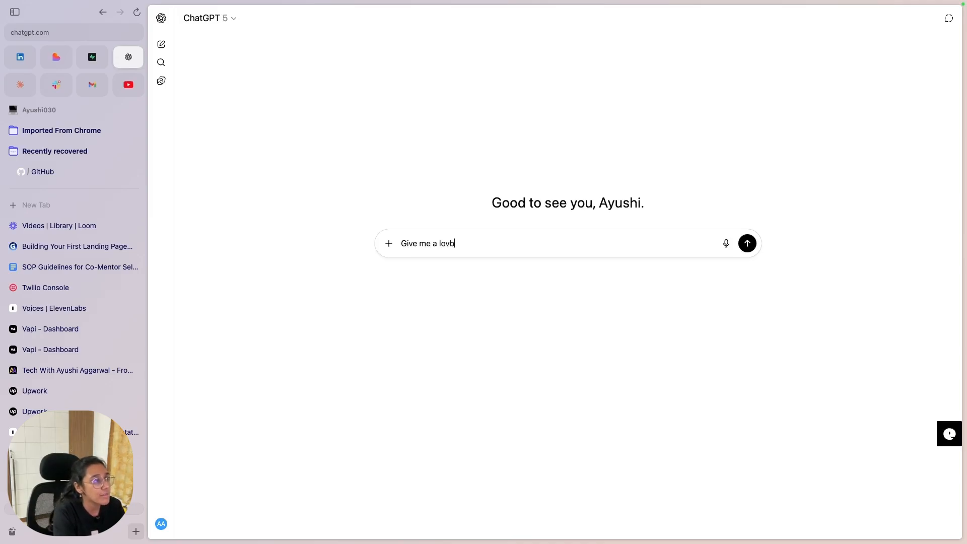
key(BackSpace)
text(able prompt)
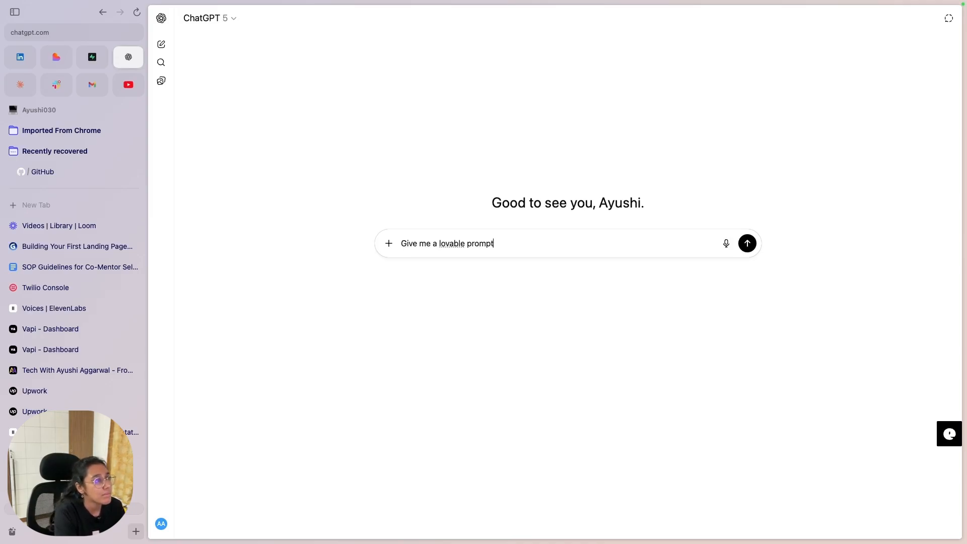
text( for v)
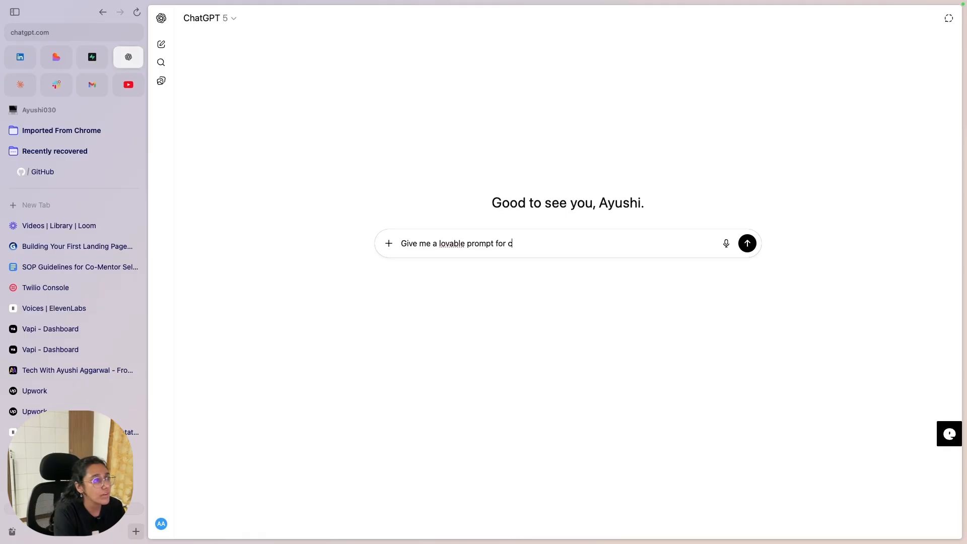
key(BackSpace)
text(building a )
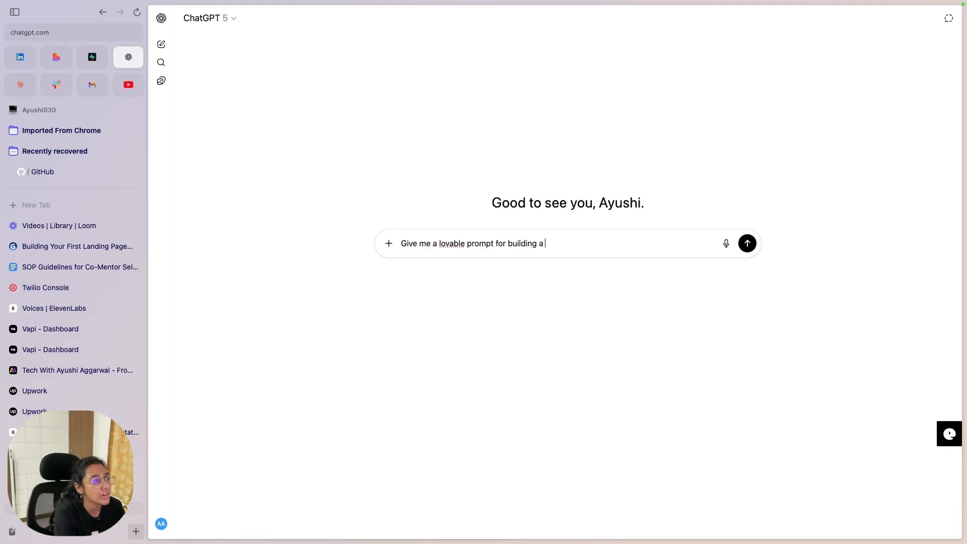
text(landing page for my AI w)
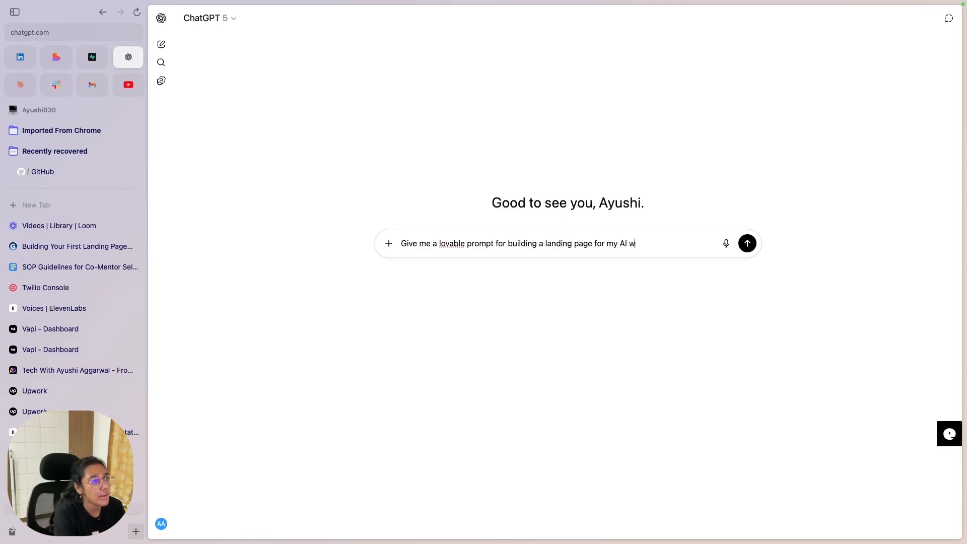
text(orkshop that we are condu)
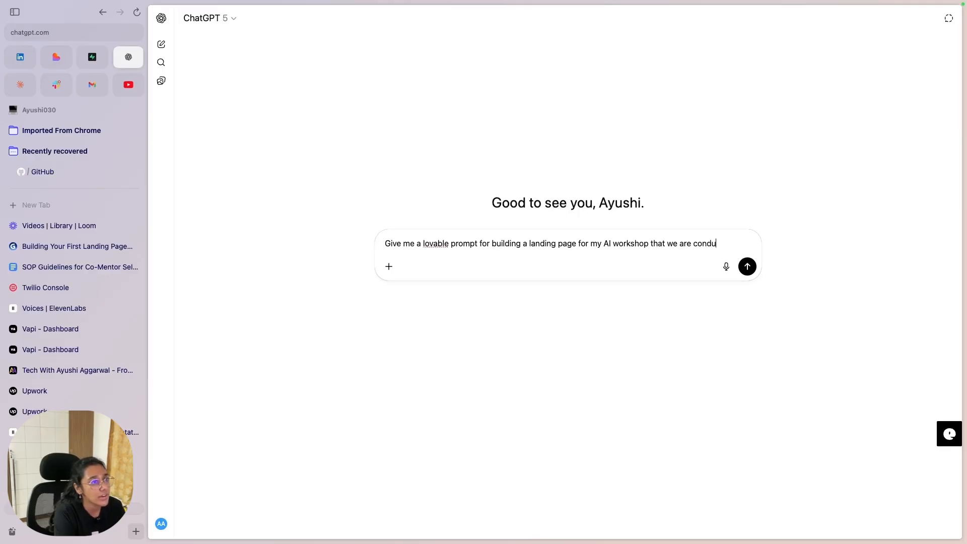
text(cting on coming weekend)
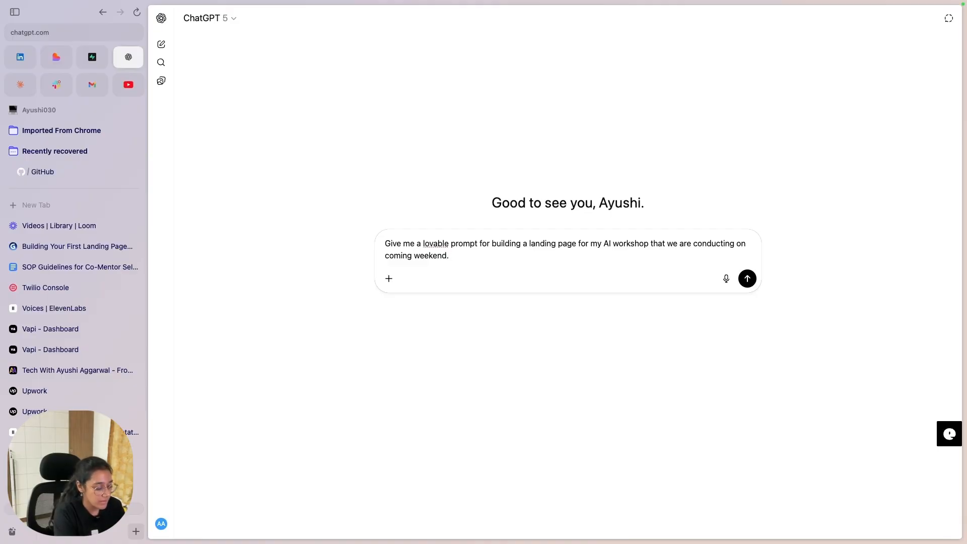
text(.)
key(shift+Return)
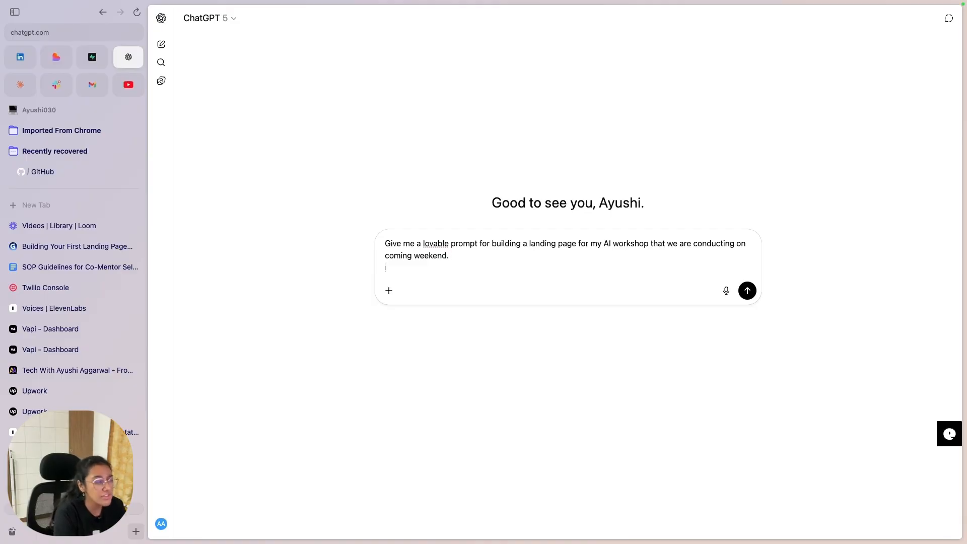
text(ke)
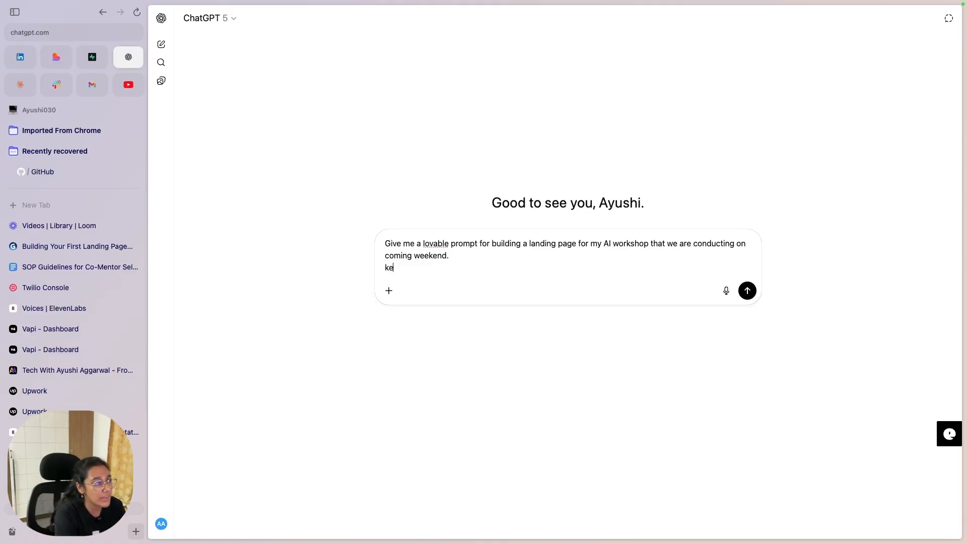
text(ep the ui clean, )
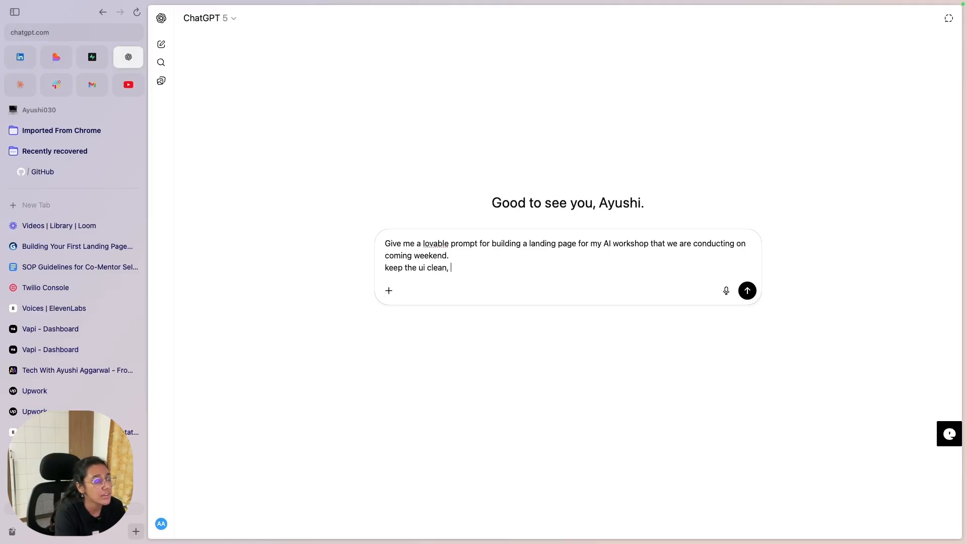
text(make it )
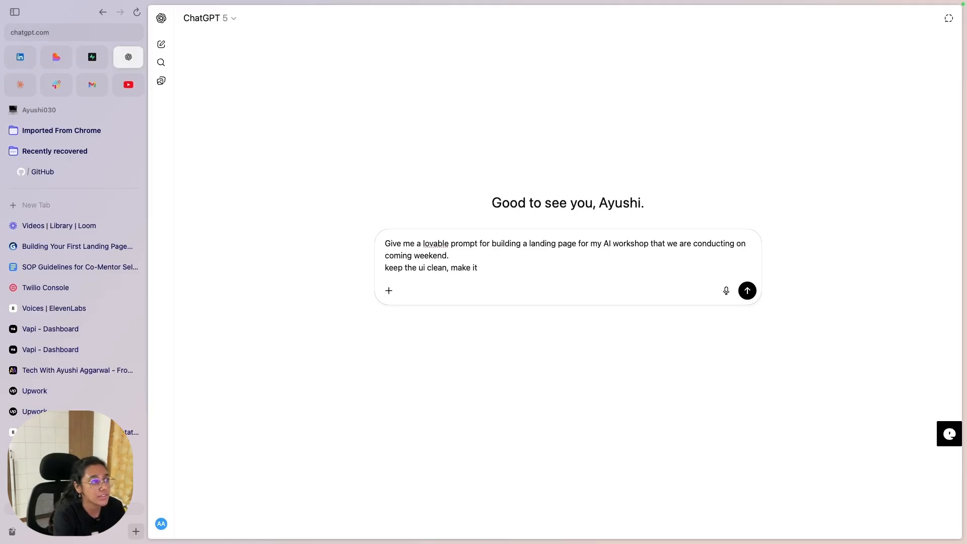
text(responsive,)
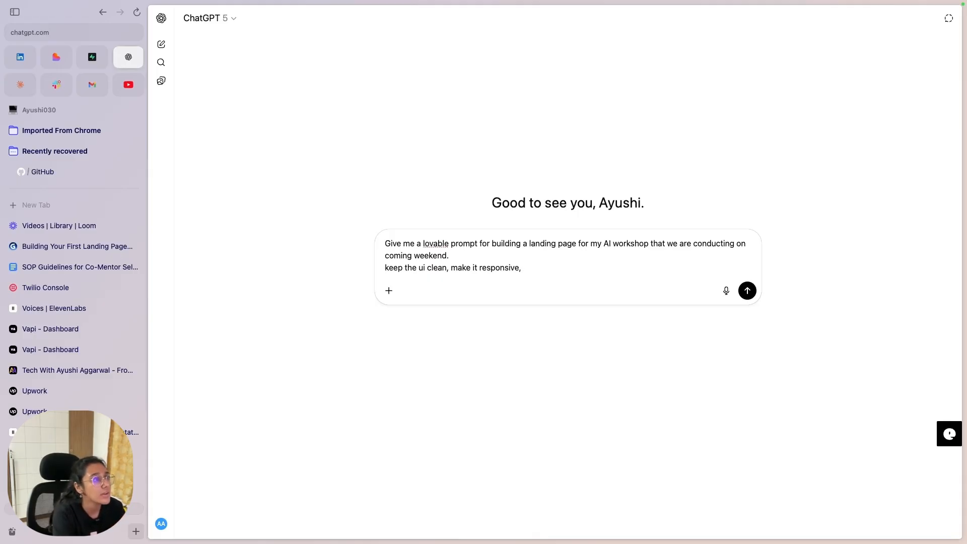
text(and)
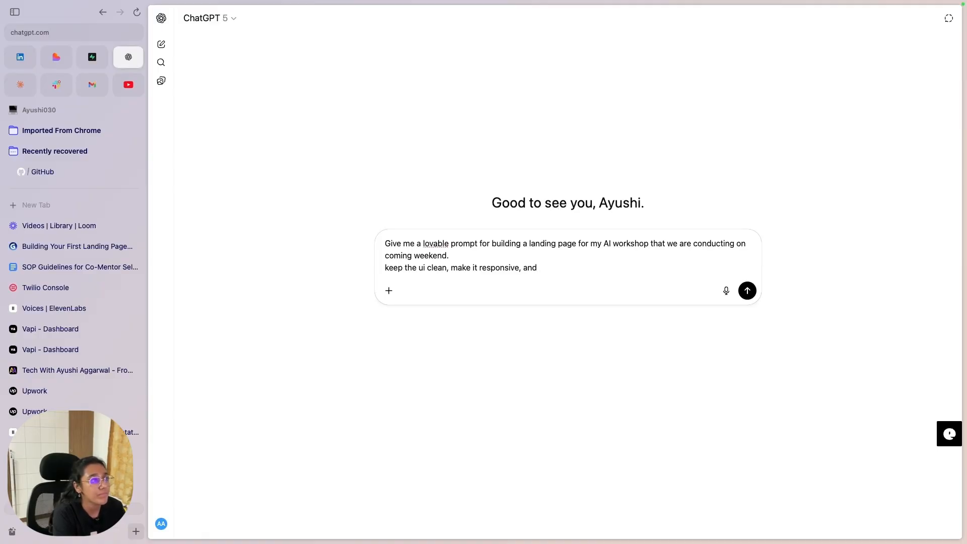
key(BackSpace)
key(BackSpace)
key(BackSpace)
key(BackSpace)
key(Return)
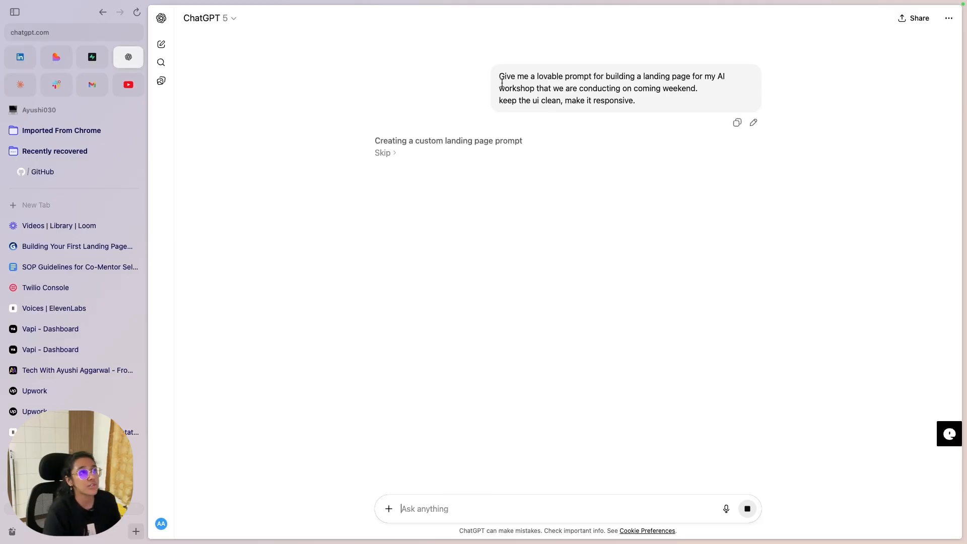
drag(500, 78, 548, 95)
drag(669, 88, 599, 97)
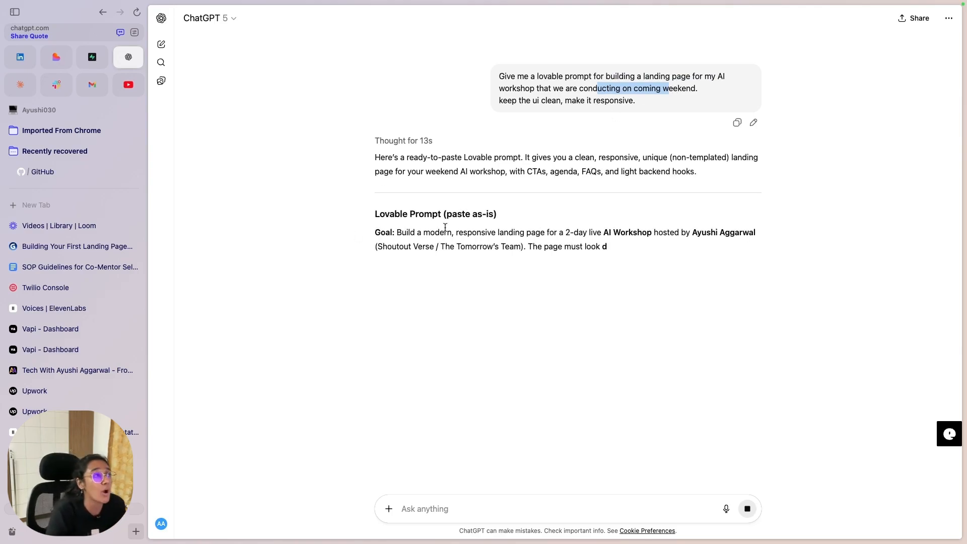
click(425, 214)
double_click(425, 214)
click(393, 236)
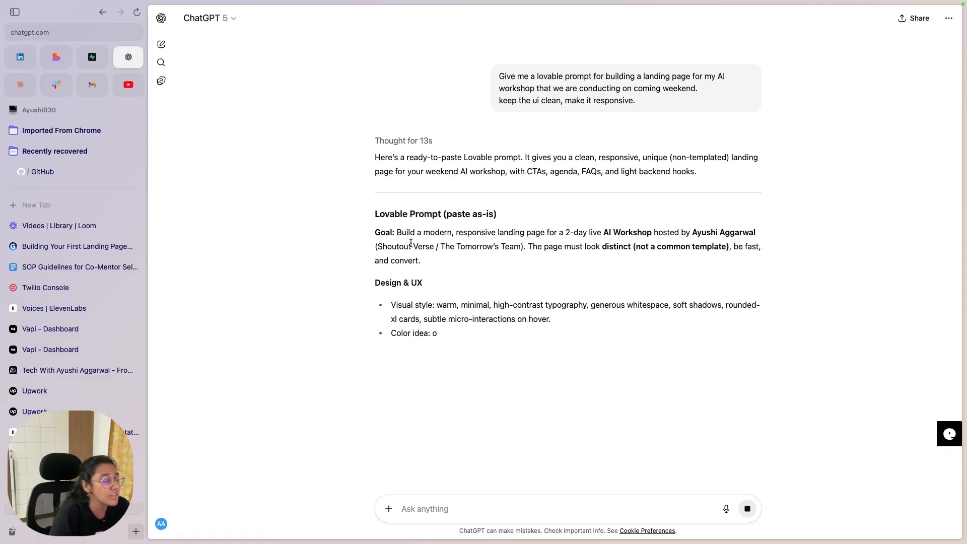
drag(393, 236, 375, 245)
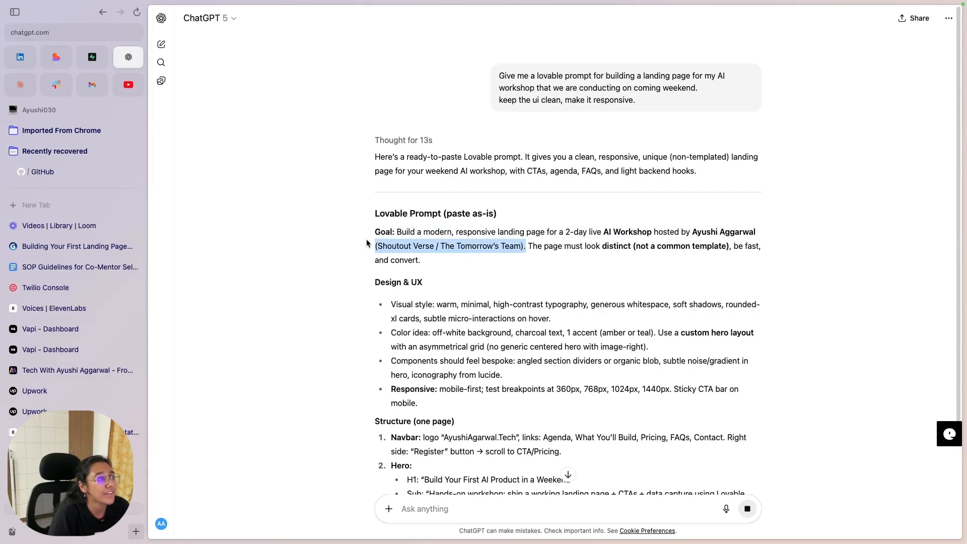
drag(527, 245, 738, 258)
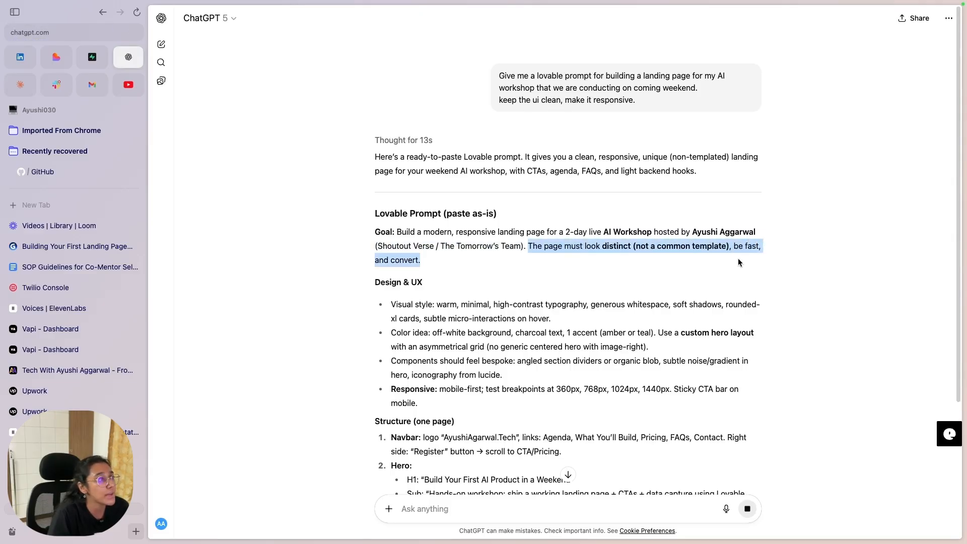
click(643, 271)
scroll(621, 263, down, 3)
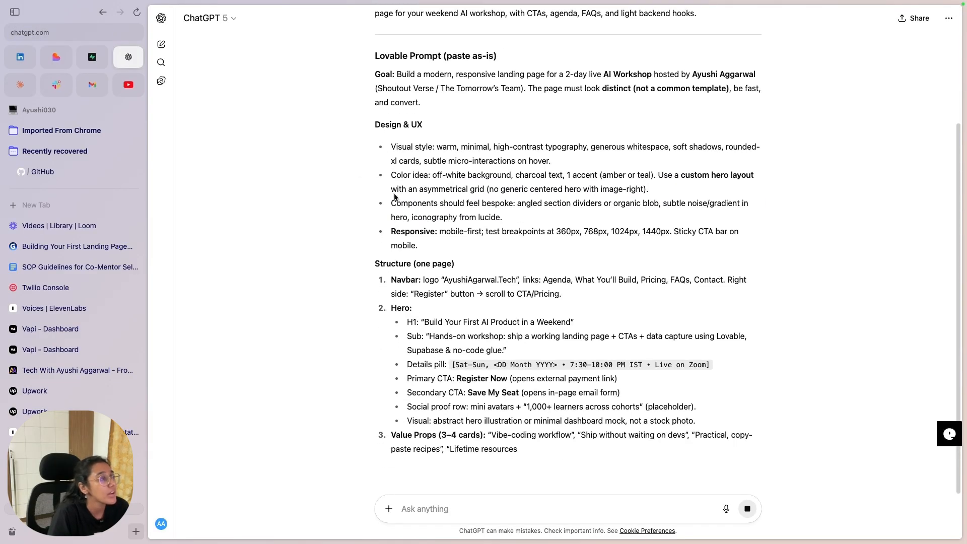
drag(373, 148, 469, 160)
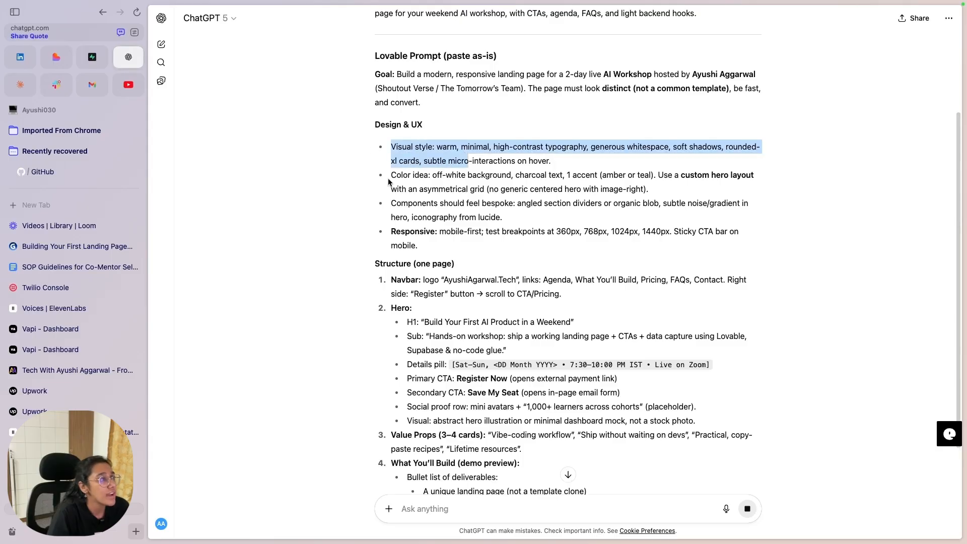
drag(388, 178, 750, 178)
click(713, 177)
click(601, 186)
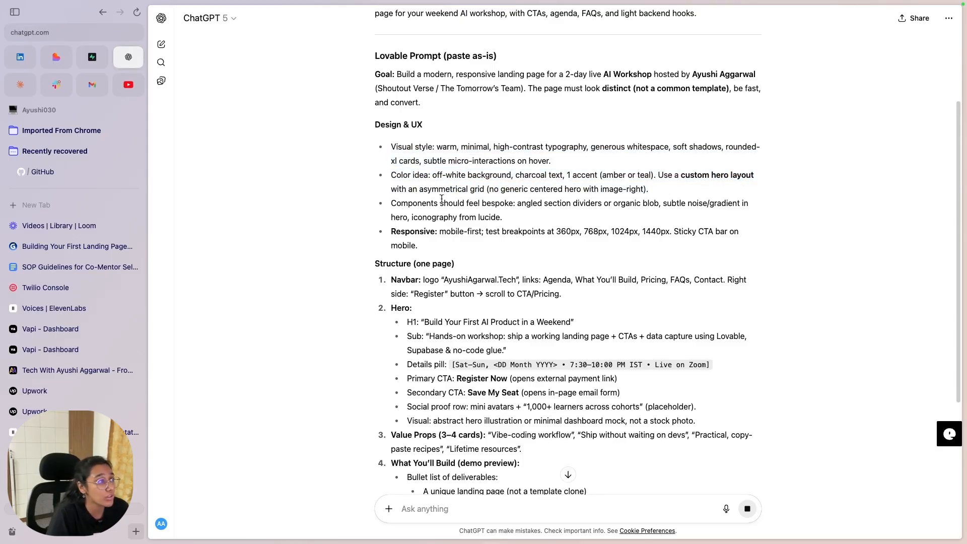
drag(395, 203, 507, 218)
drag(566, 204, 629, 211)
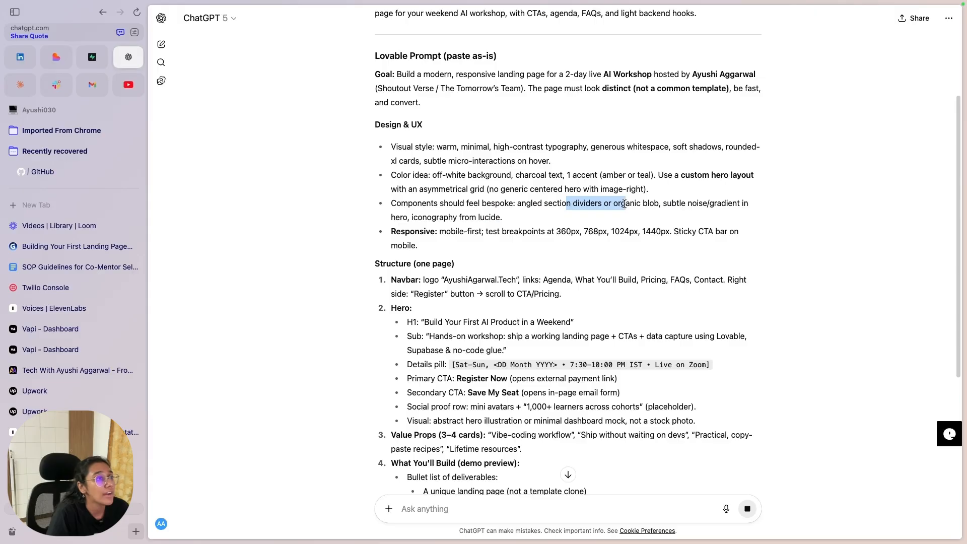
scroll(631, 212, down, 1)
drag(391, 207, 598, 216)
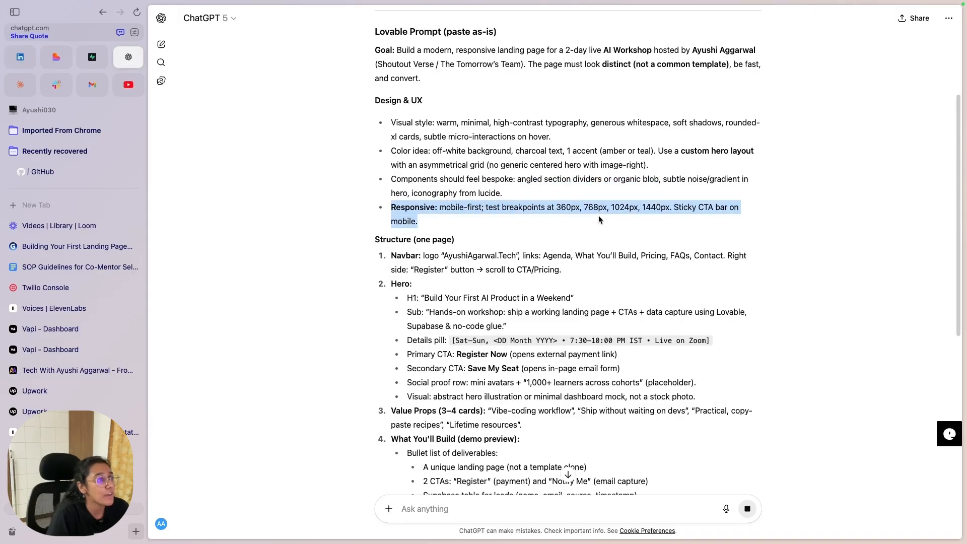
click(376, 208)
scroll(377, 208, down, 5)
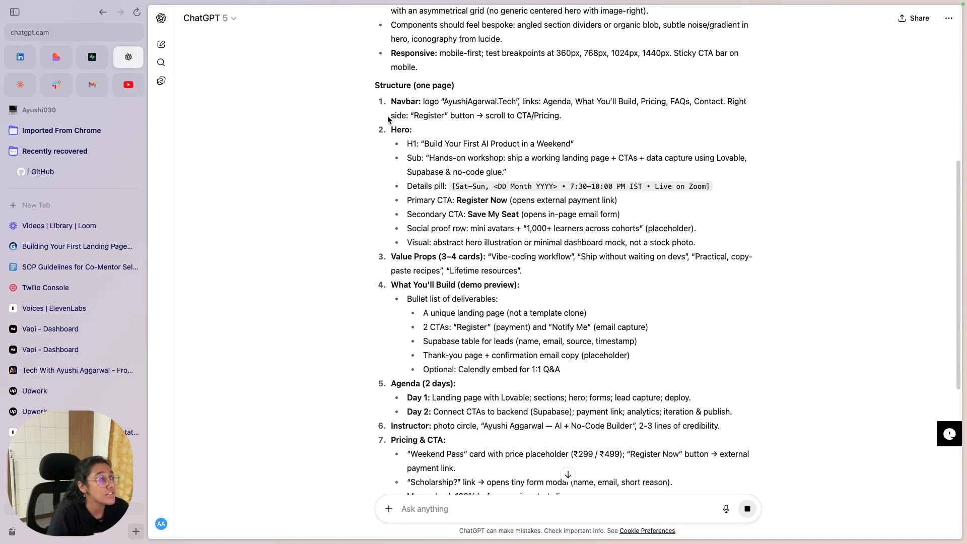
drag(388, 103, 608, 136)
drag(389, 131, 570, 238)
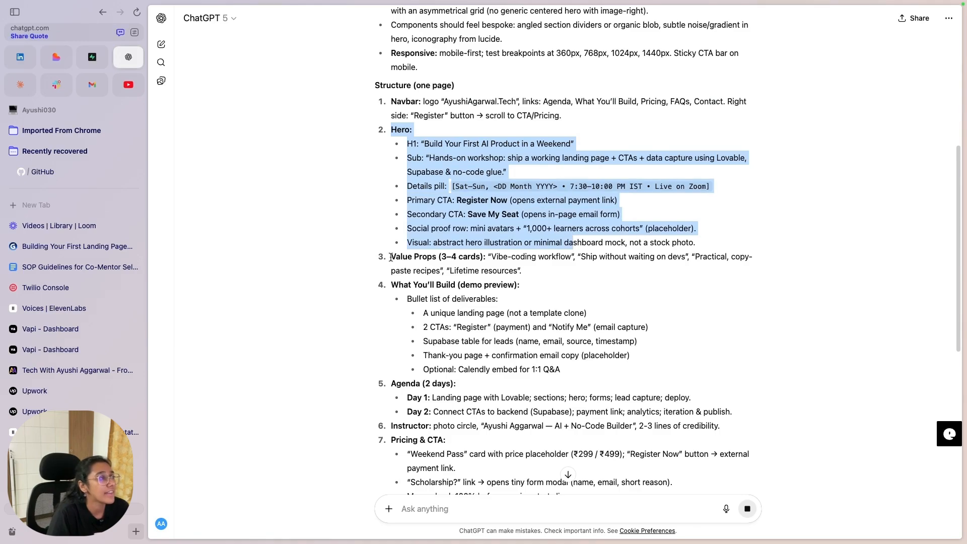
drag(392, 256, 681, 276)
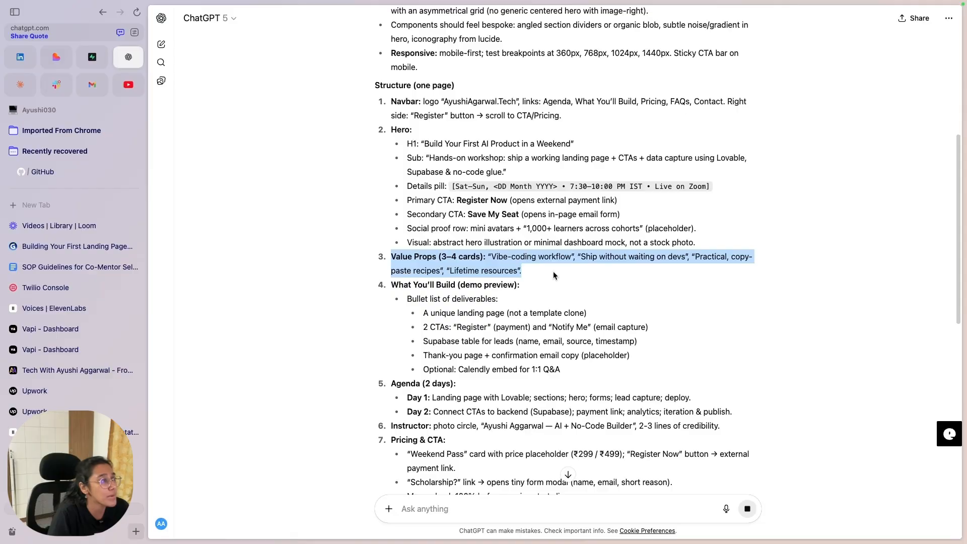
click(530, 272)
scroll(453, 277, down, 1)
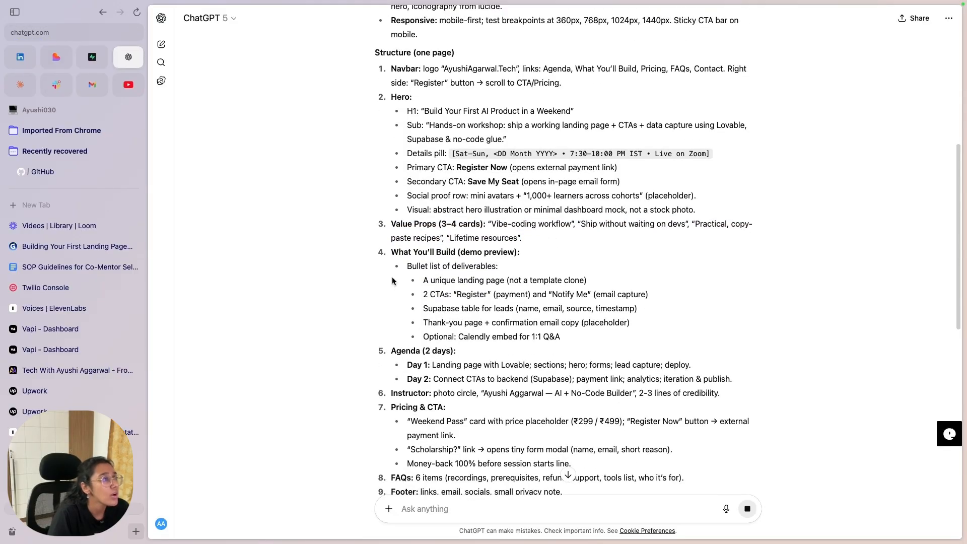
drag(407, 266, 526, 276)
drag(391, 282, 539, 337)
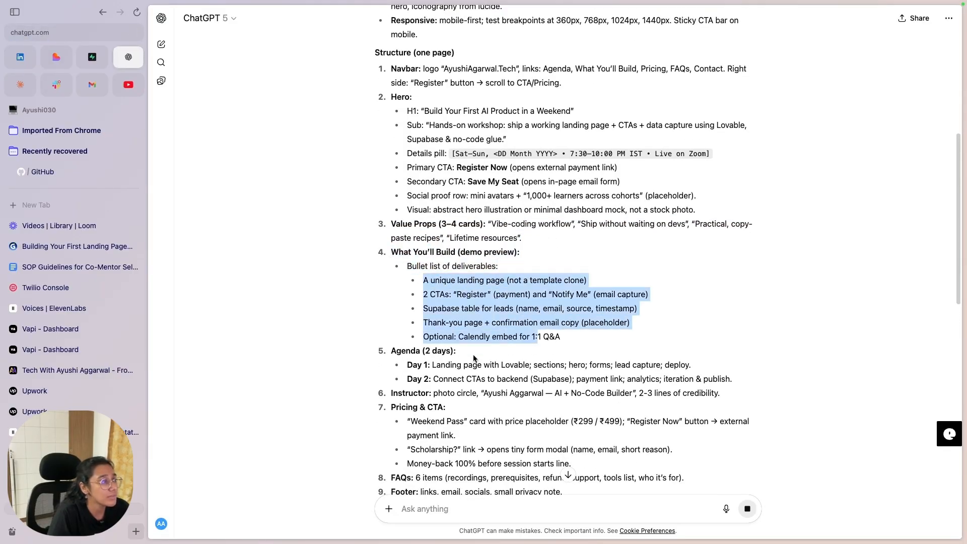
click(445, 355)
scroll(433, 342, down, 2)
drag(388, 235, 746, 274)
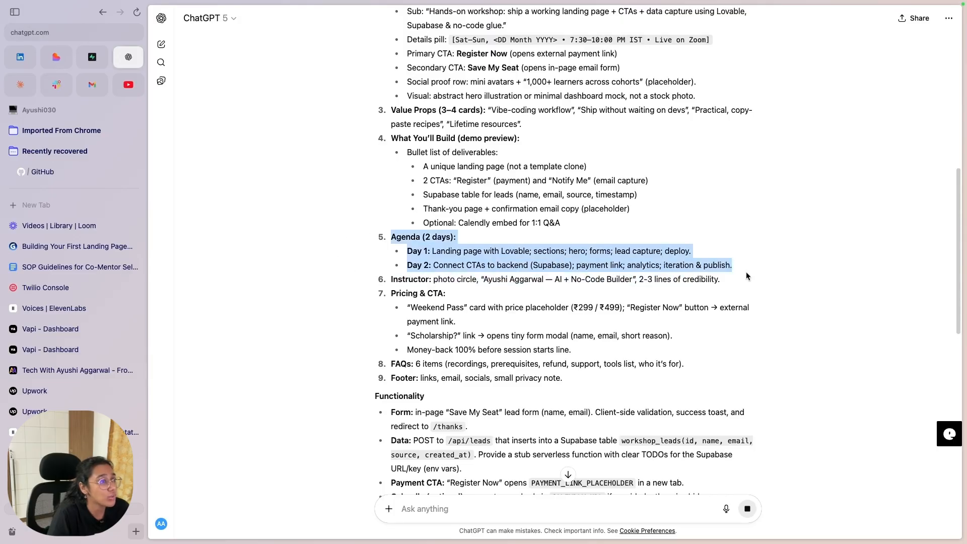
click(747, 274)
drag(384, 282, 720, 291)
click(430, 316)
drag(388, 277, 630, 362)
click(604, 361)
scroll(436, 367, down, 2)
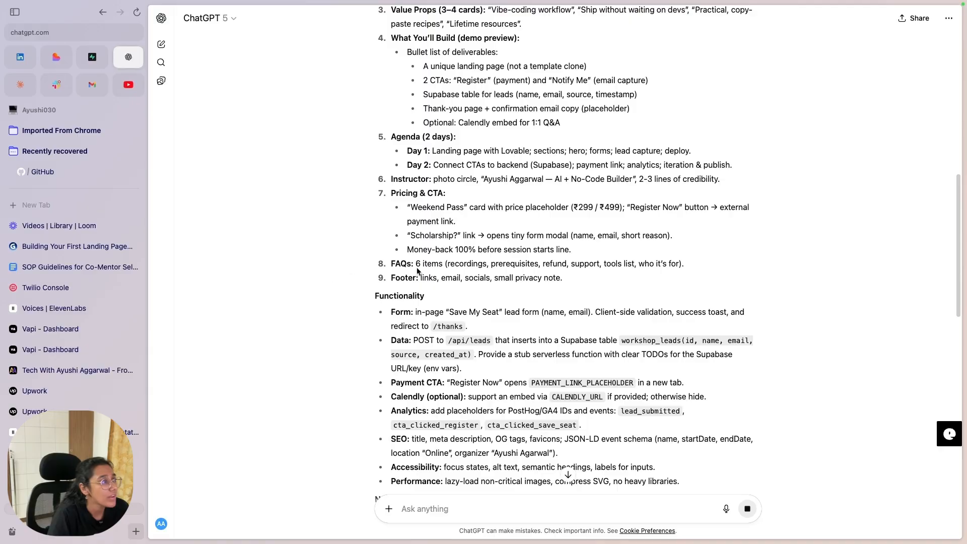
drag(383, 267, 613, 423)
scroll(607, 423, down, 3)
scroll(607, 423, down, 2)
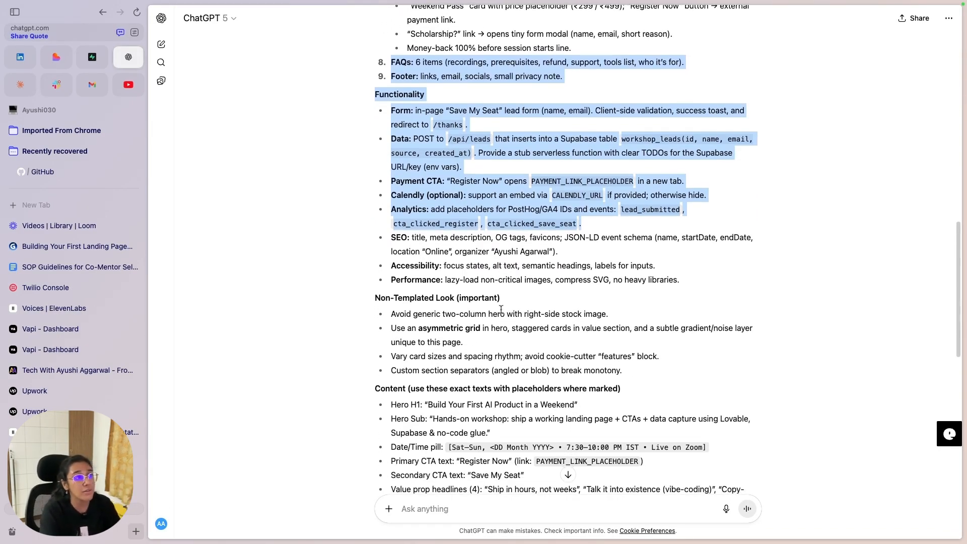
scroll(517, 300, up, 10)
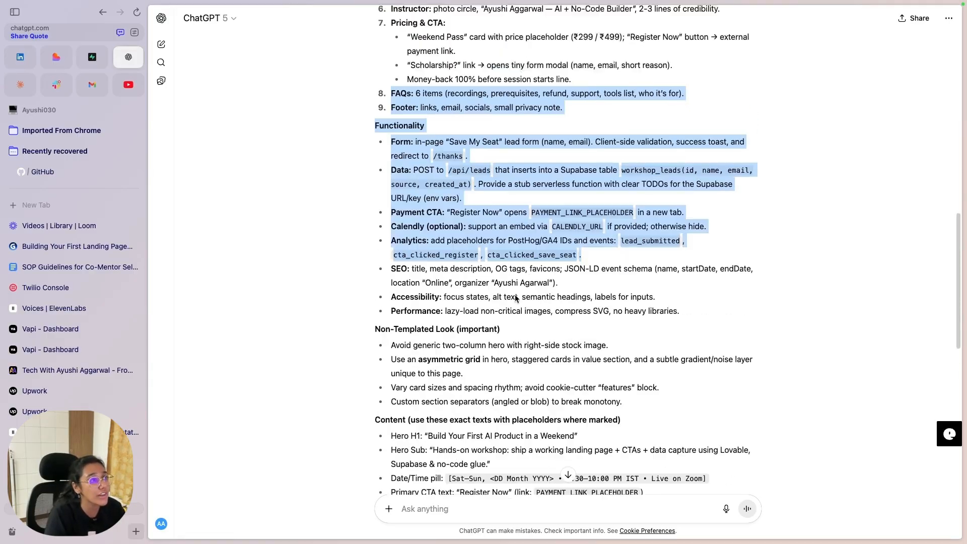
scroll(431, 129, down, 8)
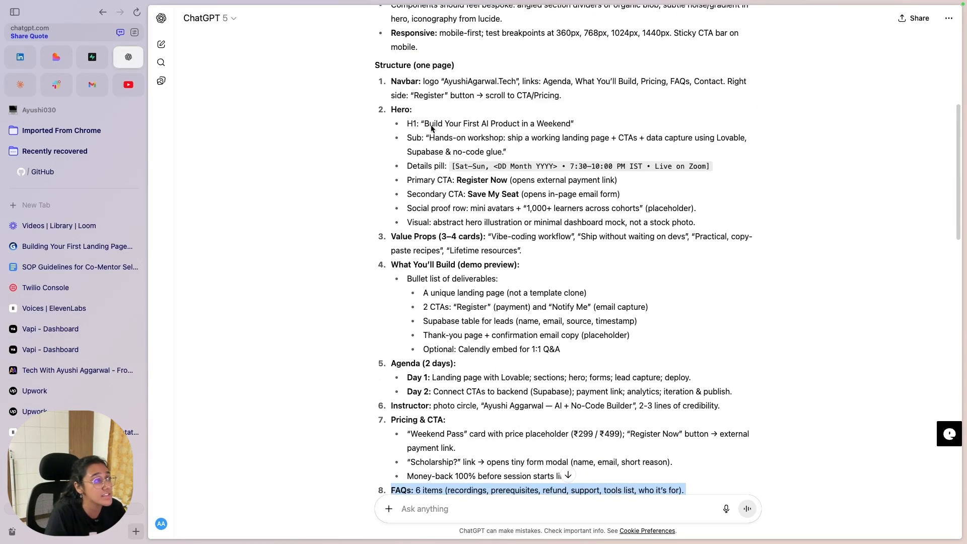
scroll(403, 249, down, 4)
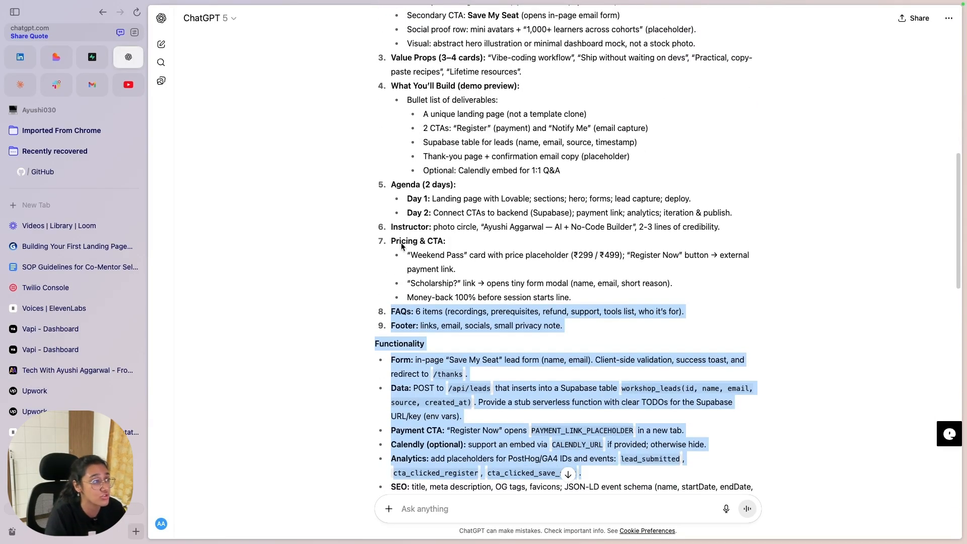
scroll(444, 359, down, 3)
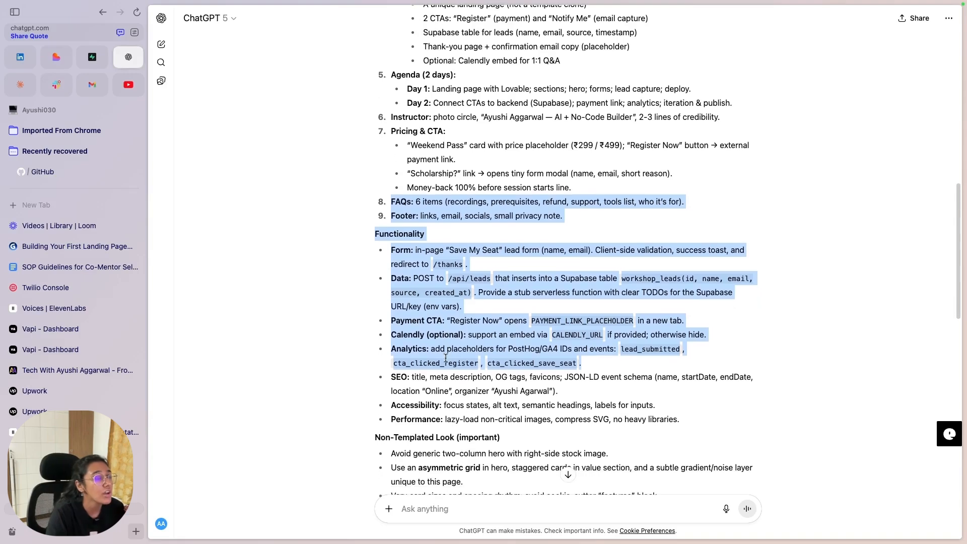
click(451, 316)
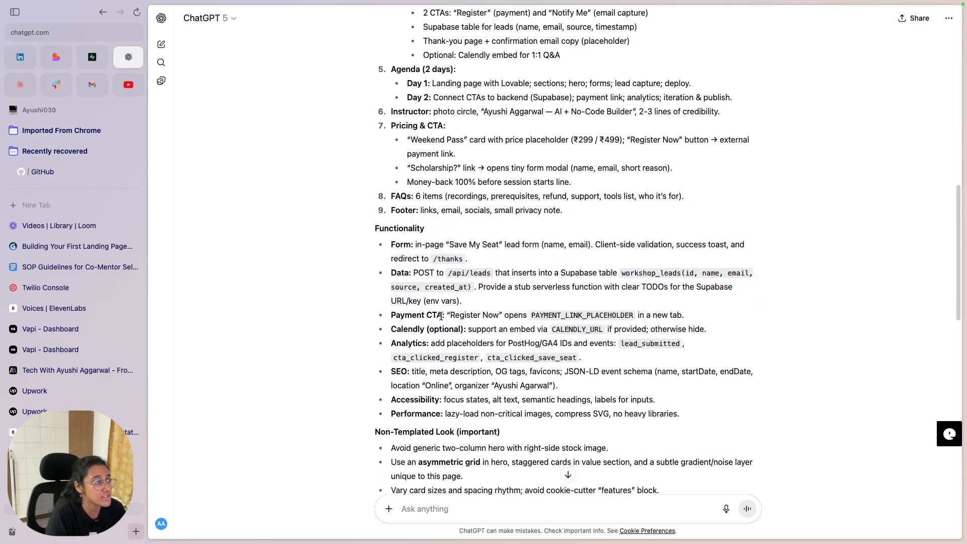
scroll(448, 362, down, 5)
scroll(454, 377, up, 4)
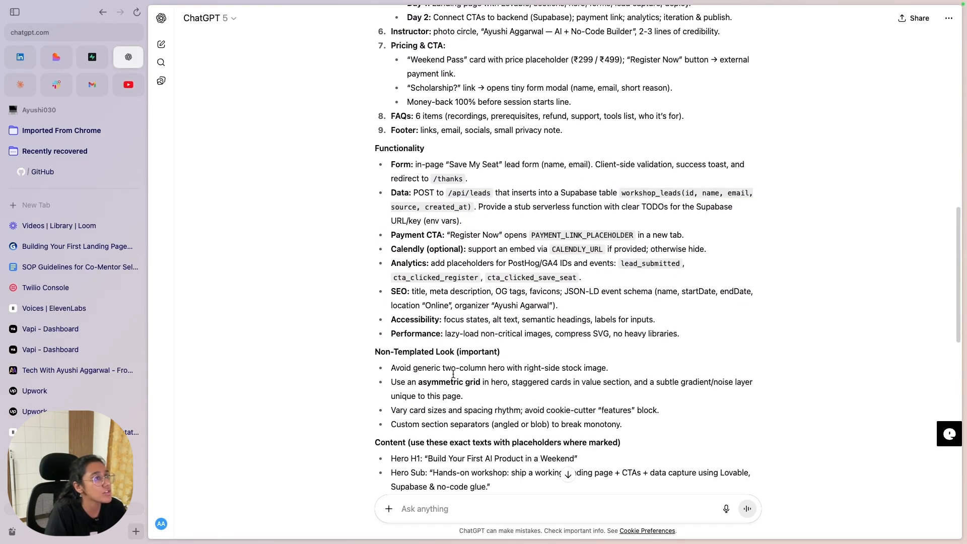
mouse_move(530, 235)
mouse_down()
mouse_move(632, 235)
mouse_move(532, 235)
mouse_up()
click(636, 235)
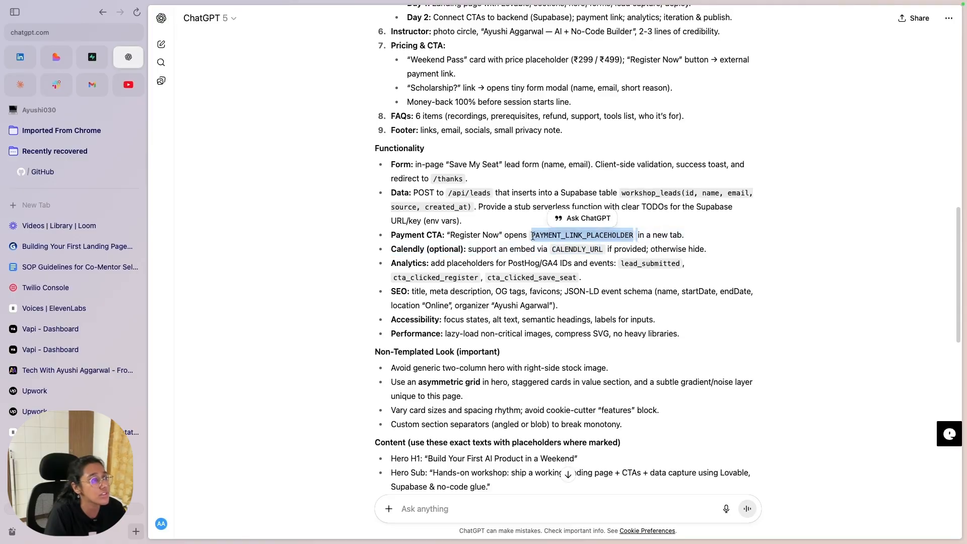
click(529, 233)
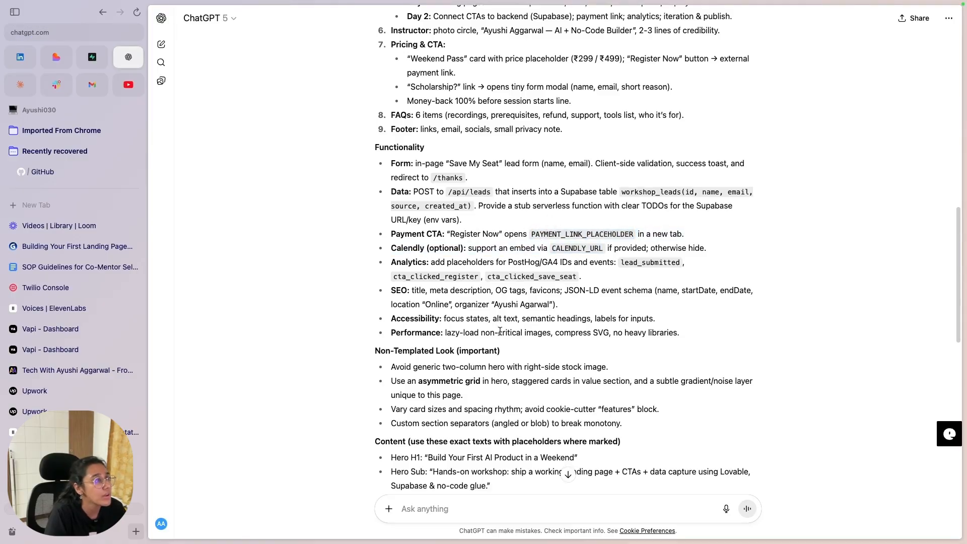
scroll(499, 330, down, 4)
scroll(486, 334, down, 1)
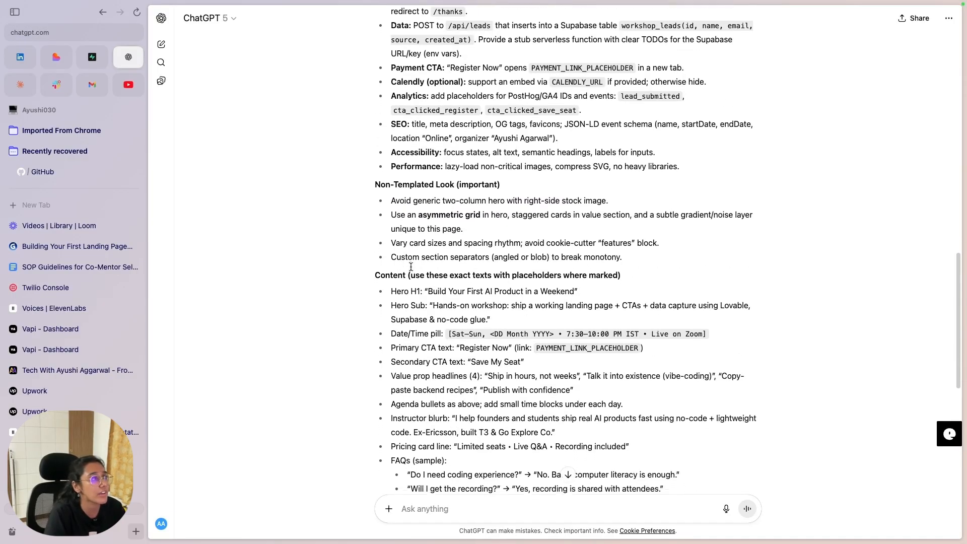
scroll(417, 185, down, 4)
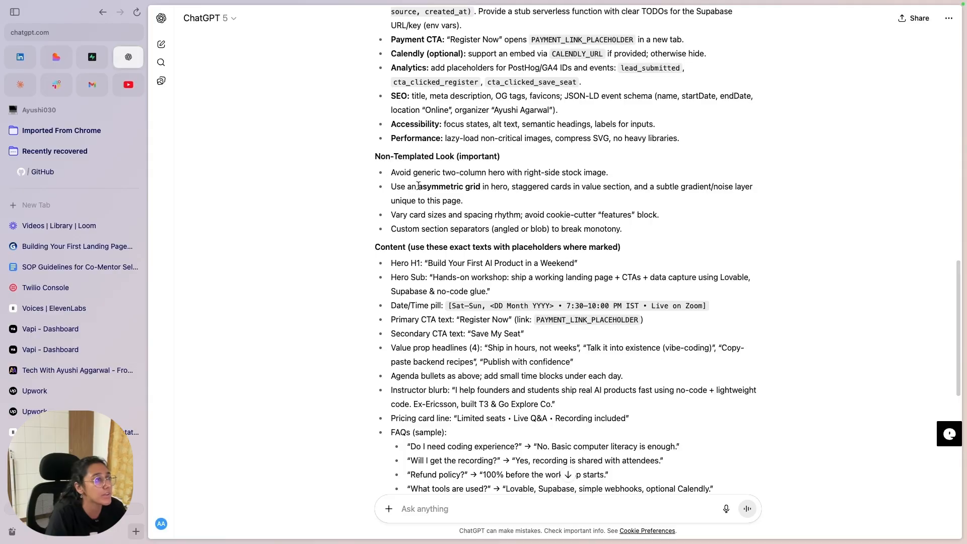
scroll(398, 121, down, 4)
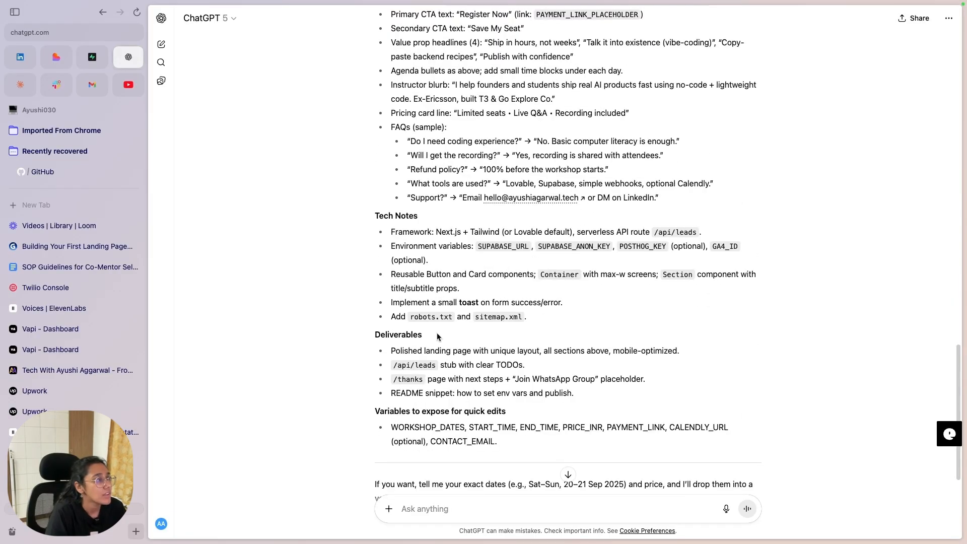
mouse_move(378, 212)
mouse_down()
mouse_move(459, 245)
mouse_move(570, 327)
mouse_move(398, 301)
mouse_move(366, 216)
mouse_up()
scroll(403, 242, down, 3)
drag(465, 294, 466, 280)
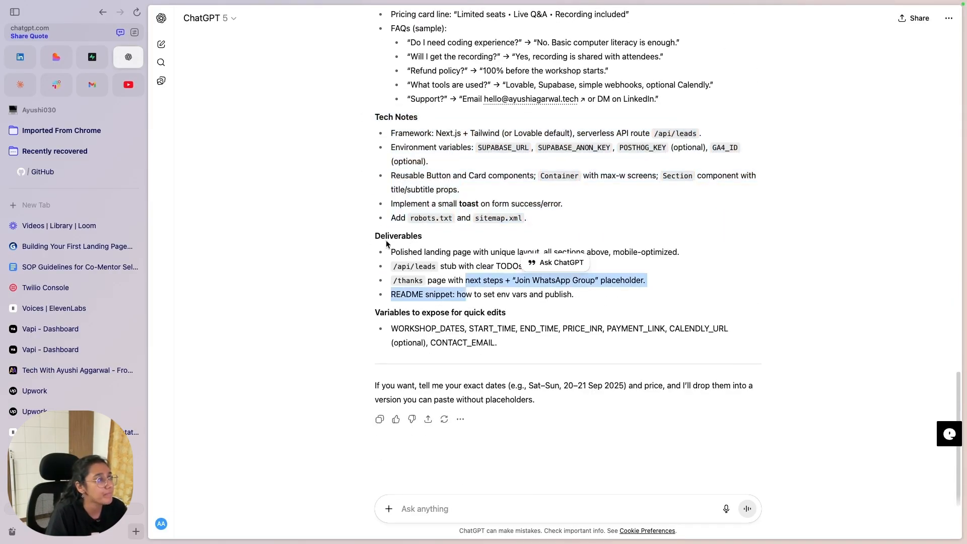
drag(370, 237, 602, 317)
click(601, 317)
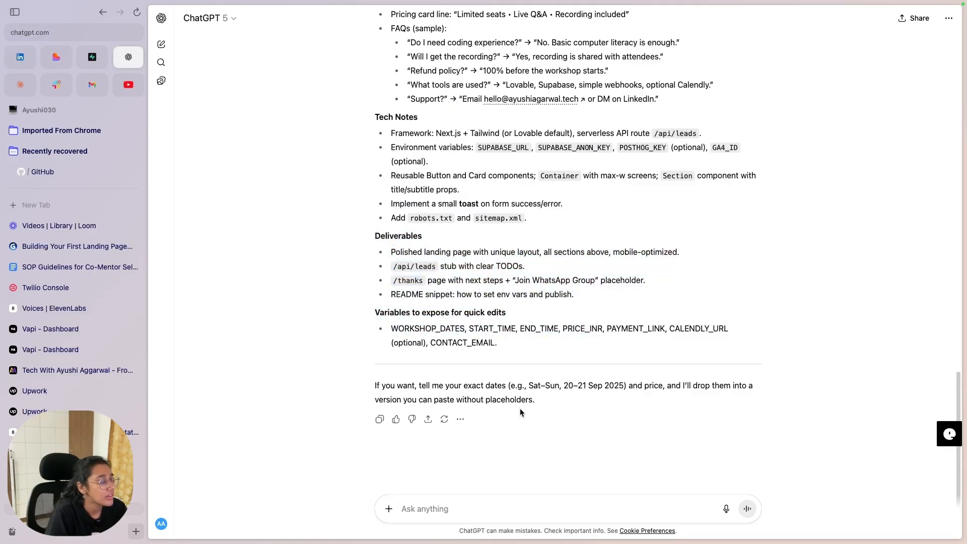
scroll(513, 380, up, 10)
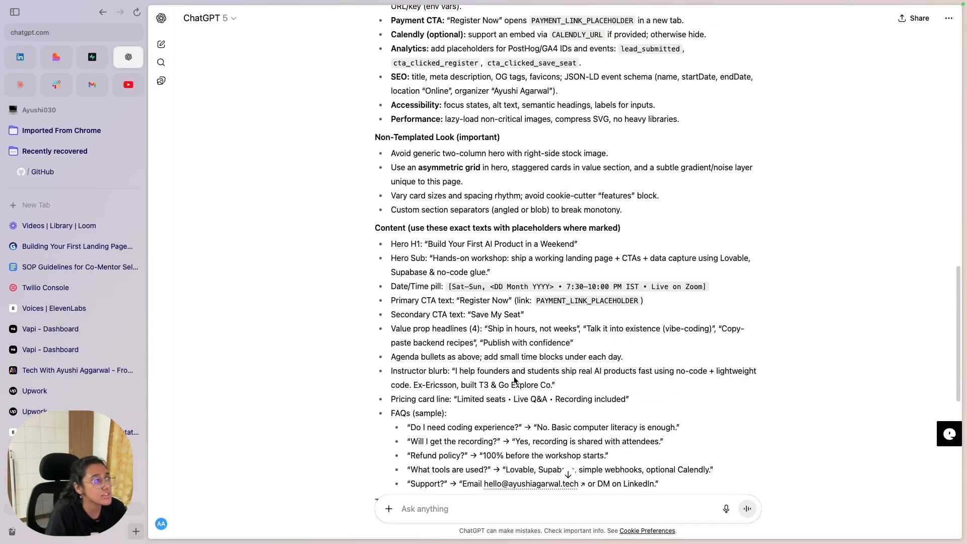
scroll(513, 380, up, 15)
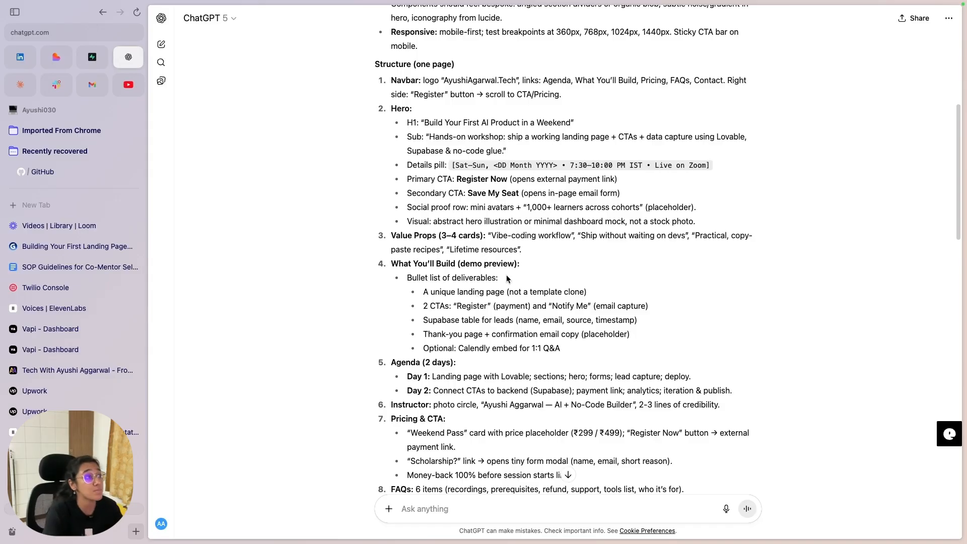
scroll(504, 262, down, 20)
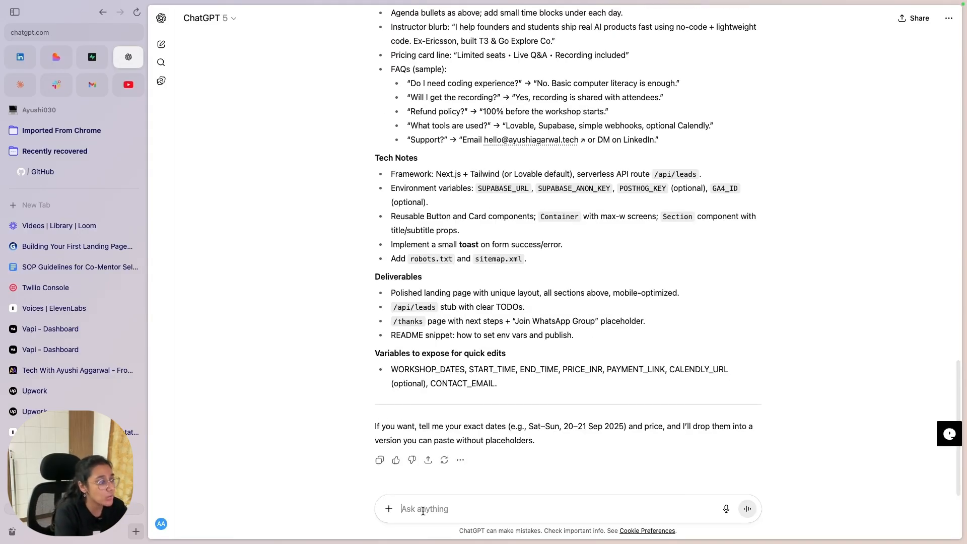
Step: Send a follow-up asking for a free workshop with no pricing and a glass-morphism UI
text(the workshop is free - there will be no pricing. make the UI standout and use glass mo)
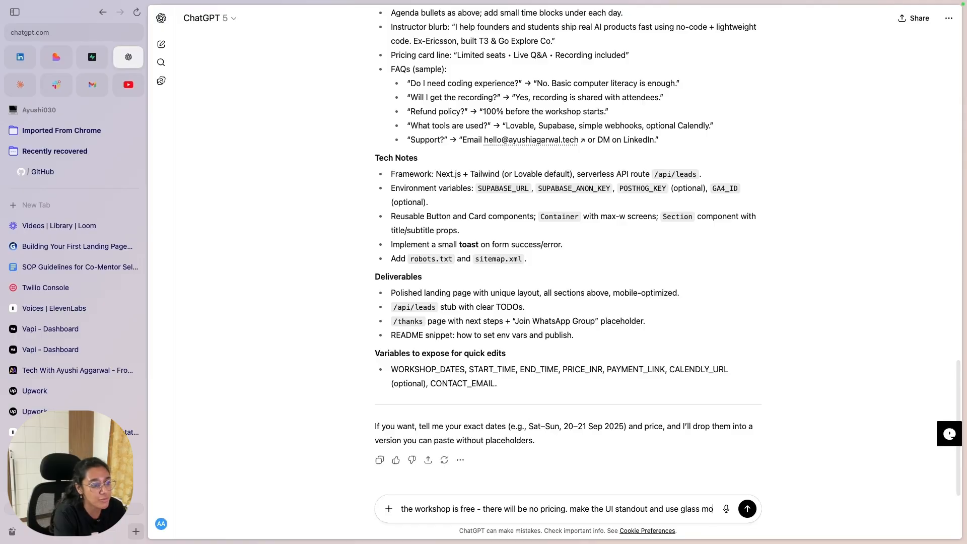
text(rphism eff)
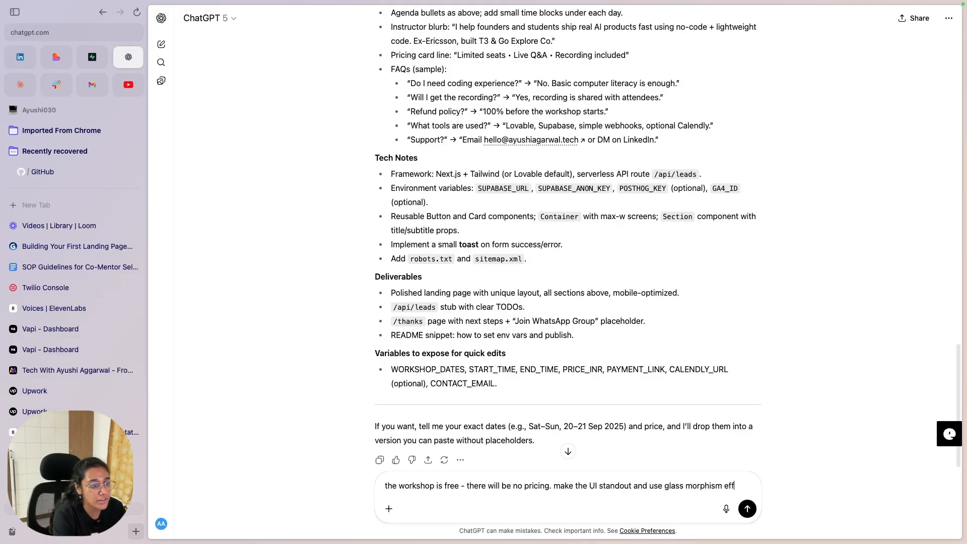
text(ect for the UI.)
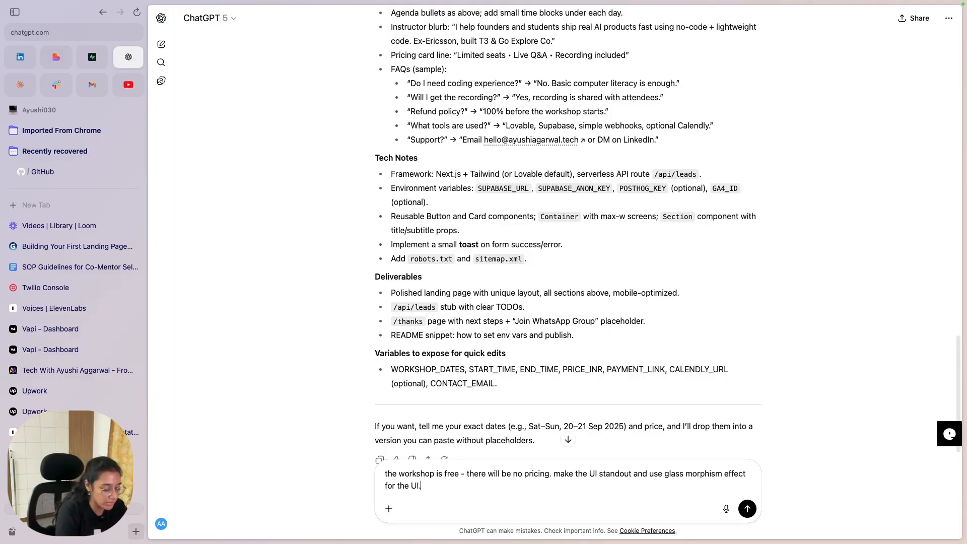
key(Return)
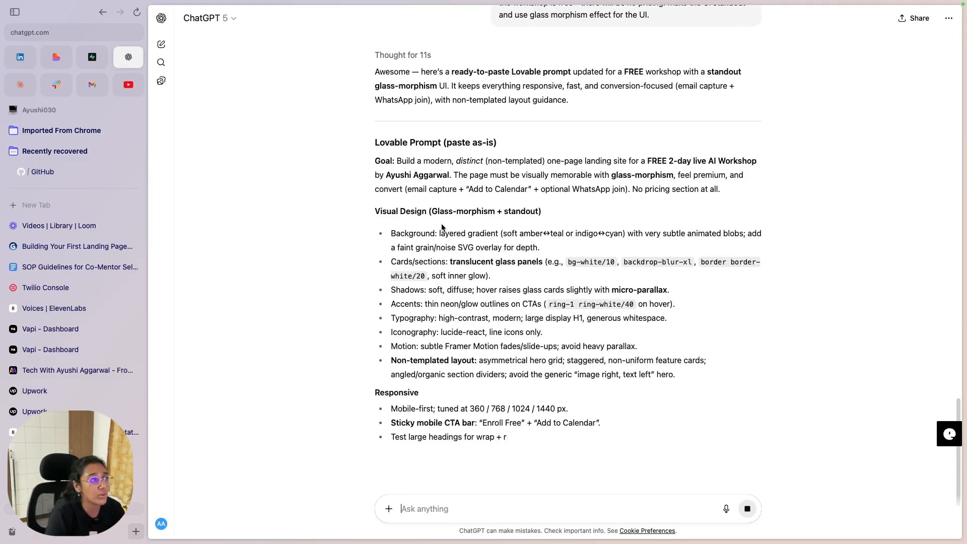
Step: Read the streaming reply, highlighting the Responsive section and the Glass Navbar and hero lines
scroll(427, 152, down, 4)
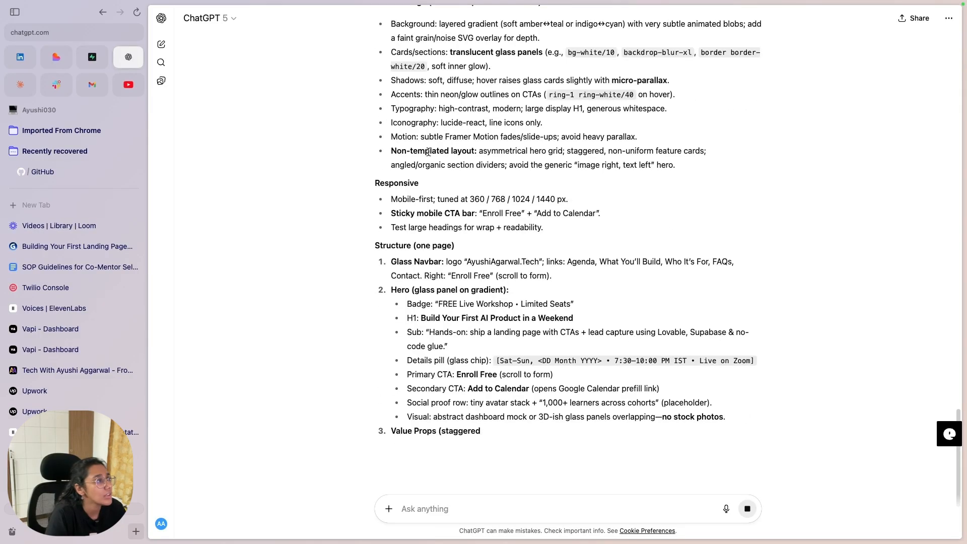
scroll(429, 144, up, 1)
drag(449, 91, 662, 143)
click(628, 161)
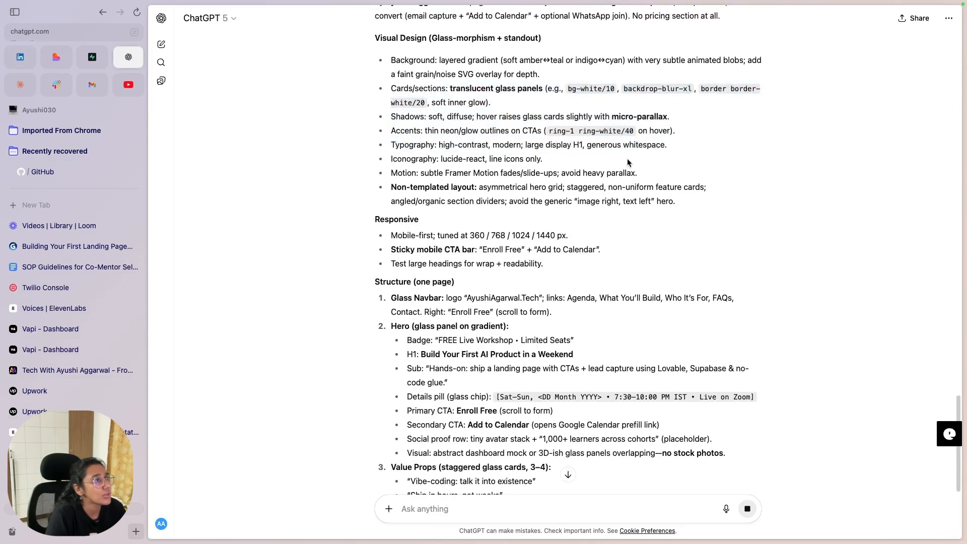
scroll(561, 198, down, 1)
scroll(434, 130, down, 3)
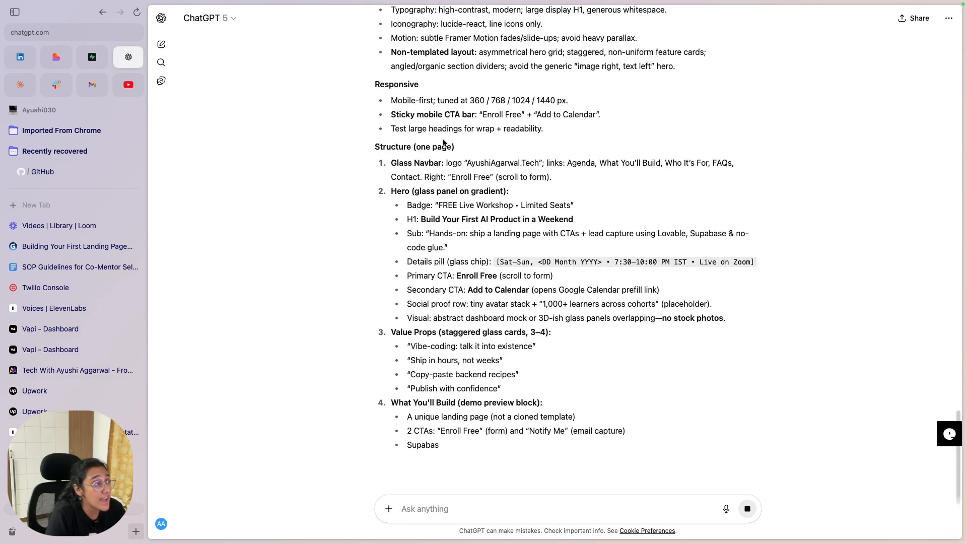
scroll(434, 130, up, 4)
scroll(398, 101, down, 5)
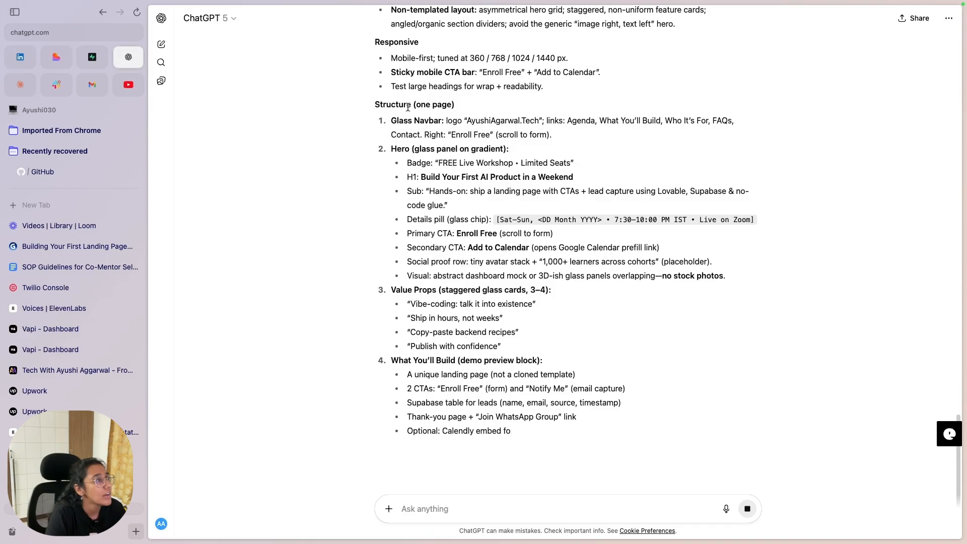
drag(391, 55, 606, 118)
click(594, 120)
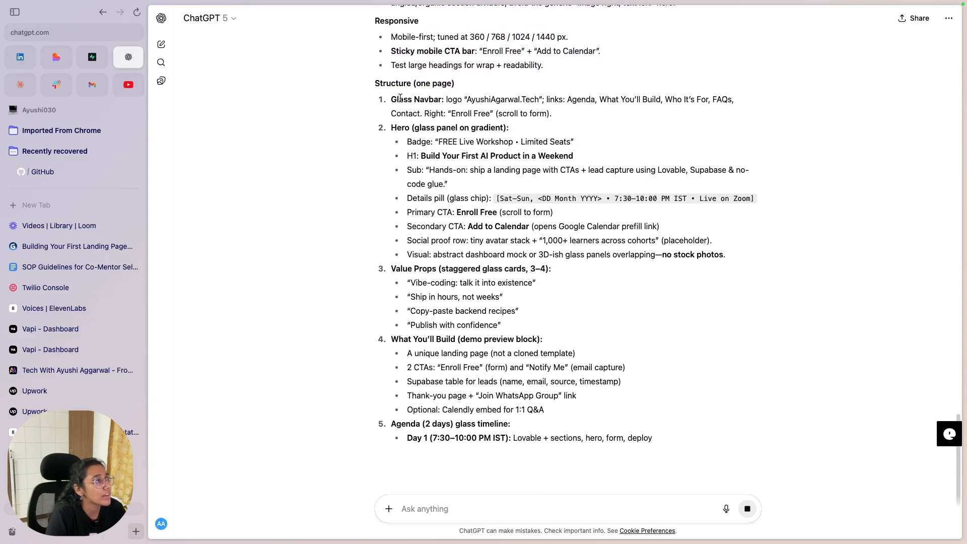
drag(397, 99, 536, 198)
click(543, 236)
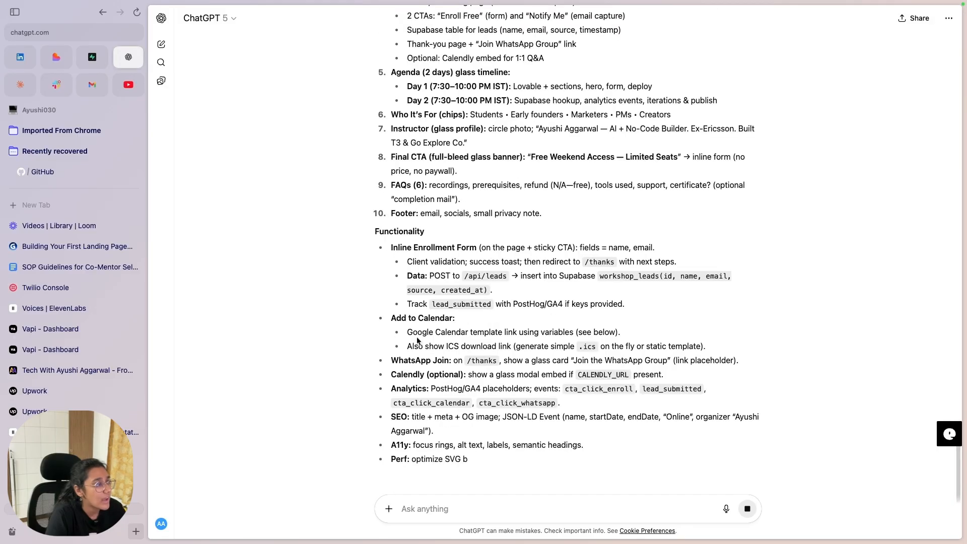
Step: Highlight the Calendly, Analytics and ICS download bullets while reading
drag(381, 378, 648, 389)
click(748, 351)
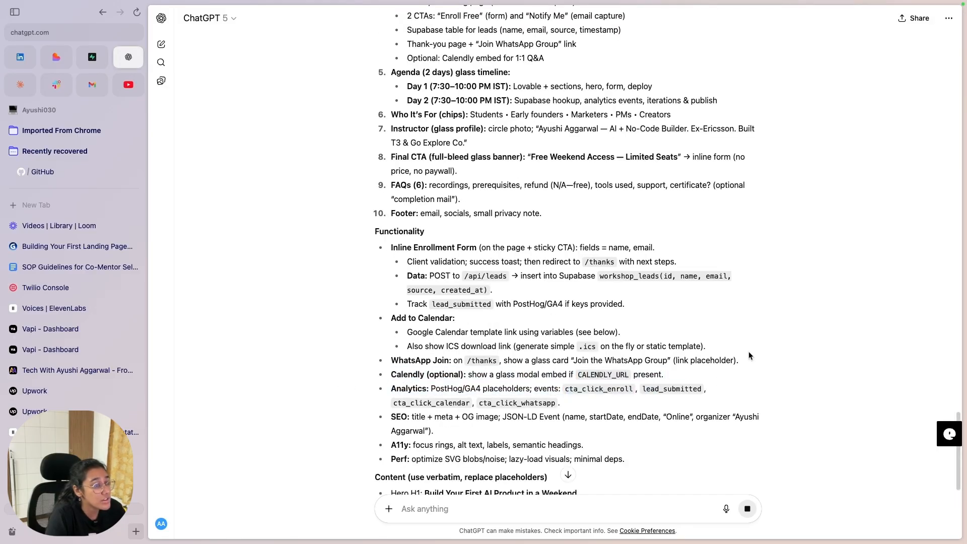
drag(748, 351, 331, 350)
drag(398, 350, 744, 359)
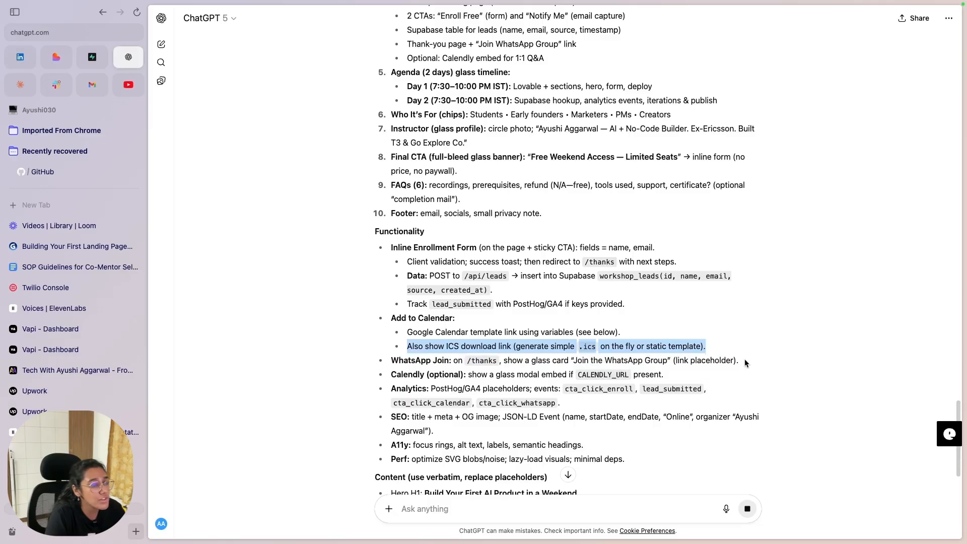
click(742, 361)
Step: Scroll further through the revised prompt, highlighting from Goal into Visual Design
scroll(489, 341, down, 2)
scroll(491, 346, down, 2)
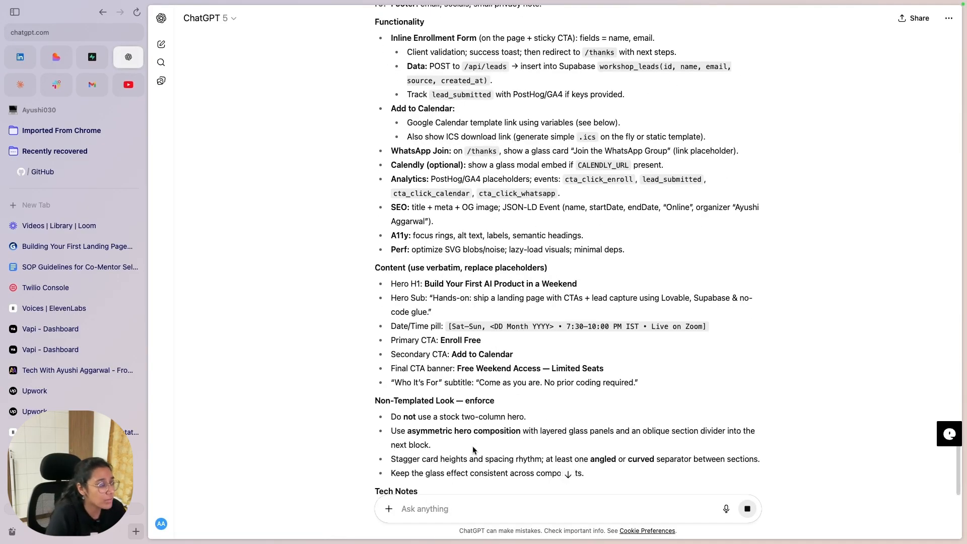
scroll(508, 425, down, 2)
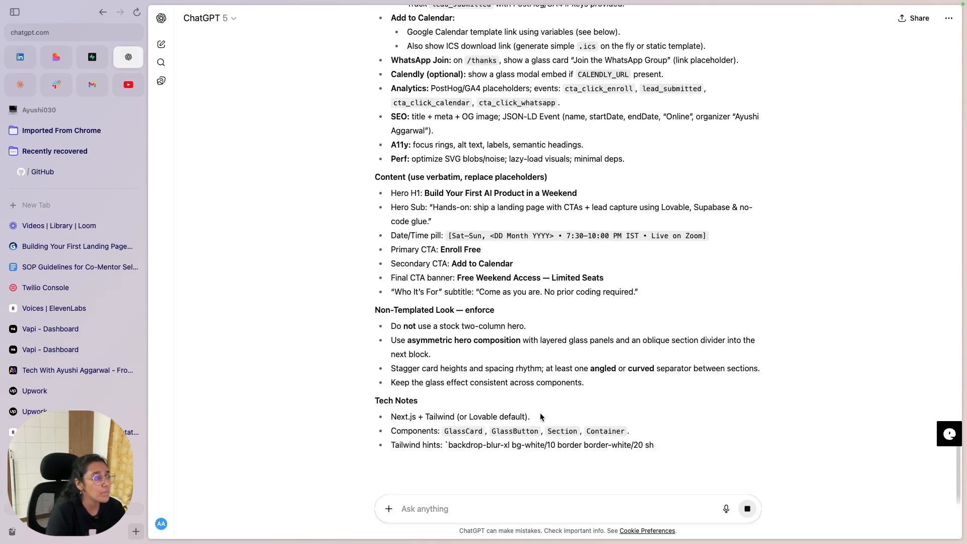
scroll(505, 370, down, 1)
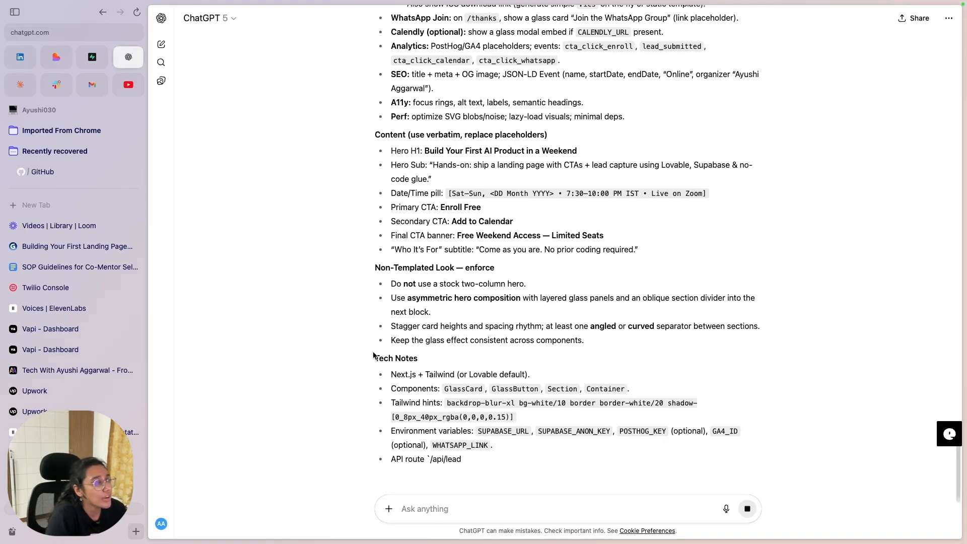
drag(376, 359, 602, 466)
scroll(555, 374, up, 8)
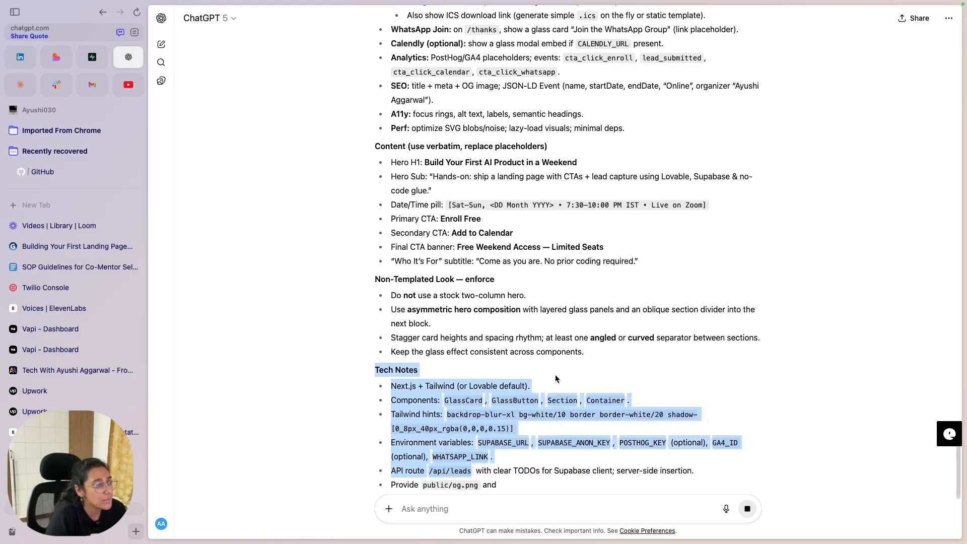
scroll(534, 357, up, 20)
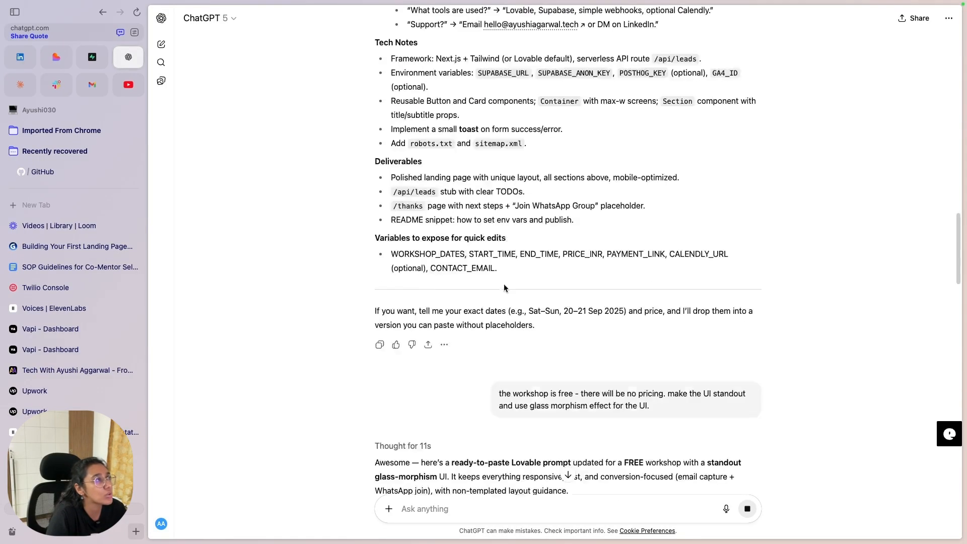
scroll(538, 282, down, 8)
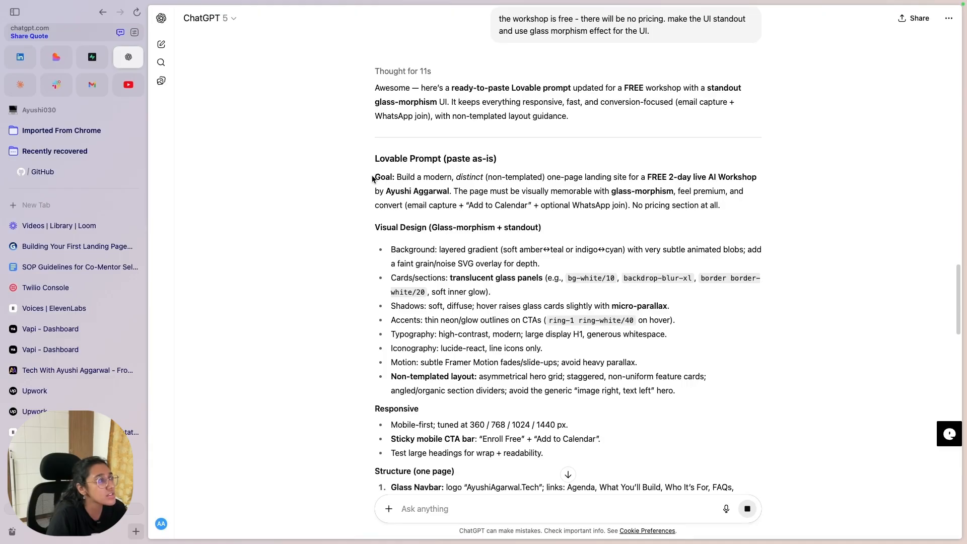
drag(372, 179, 408, 259)
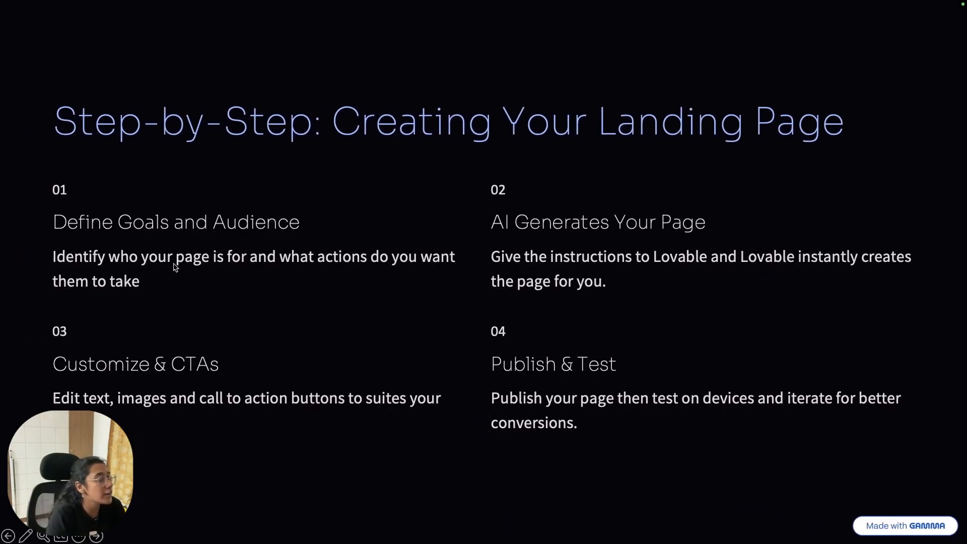
Step: Flip forward and back in the Gamma slides, then return to ChatGPT
key(Right)
key(Left)
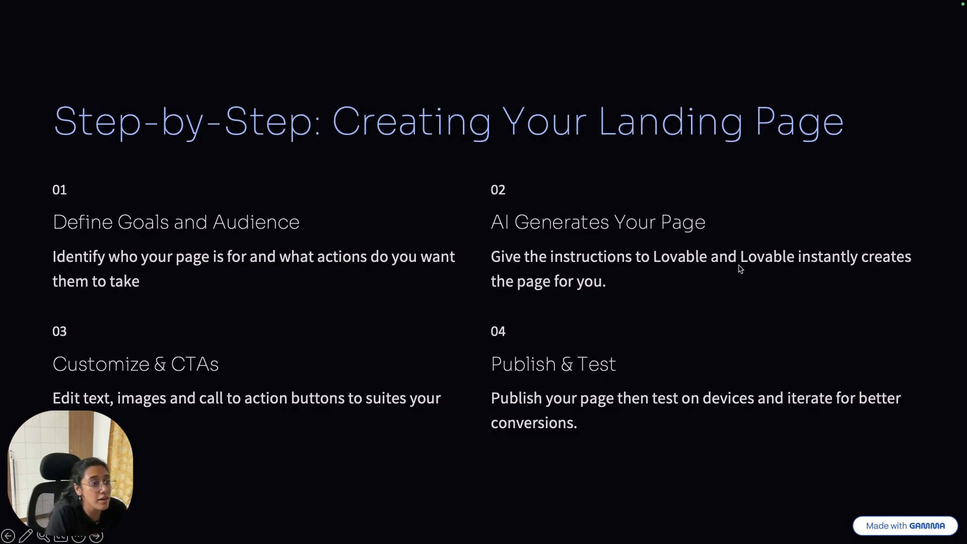
key(ctrl+Right)
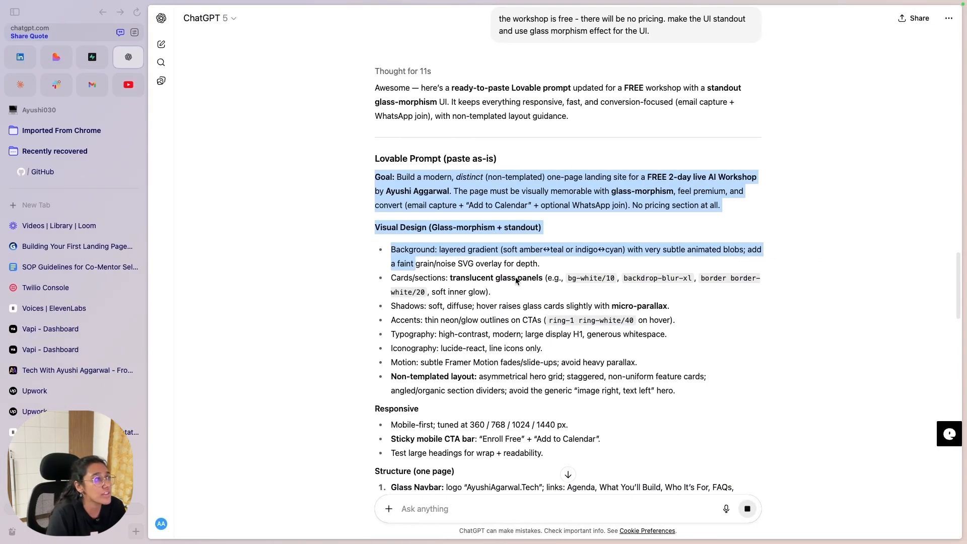
Step: Select the revised prompt text from 'Goal:' down past the Non-Templated Look section
click(384, 182)
drag(378, 179, 446, 389)
click(427, 304)
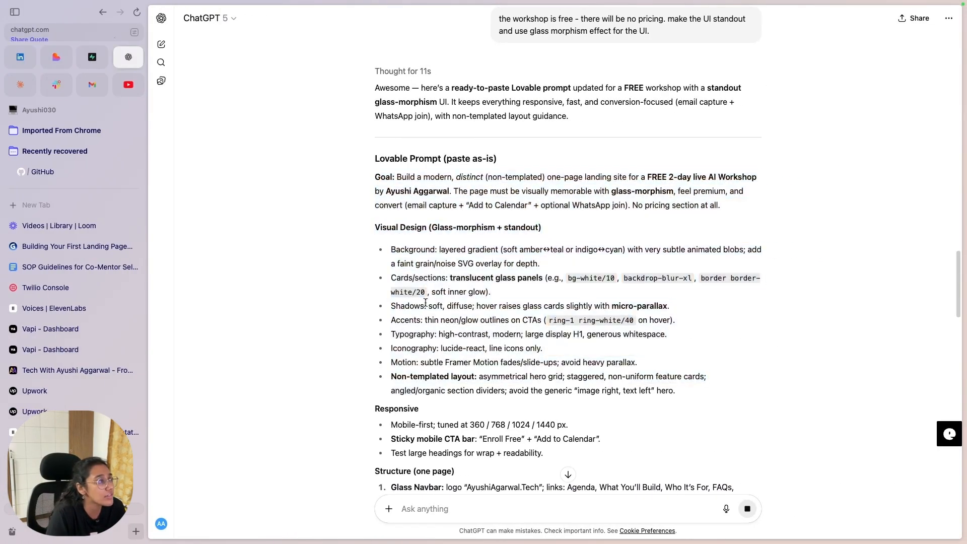
drag(395, 176, 600, 394)
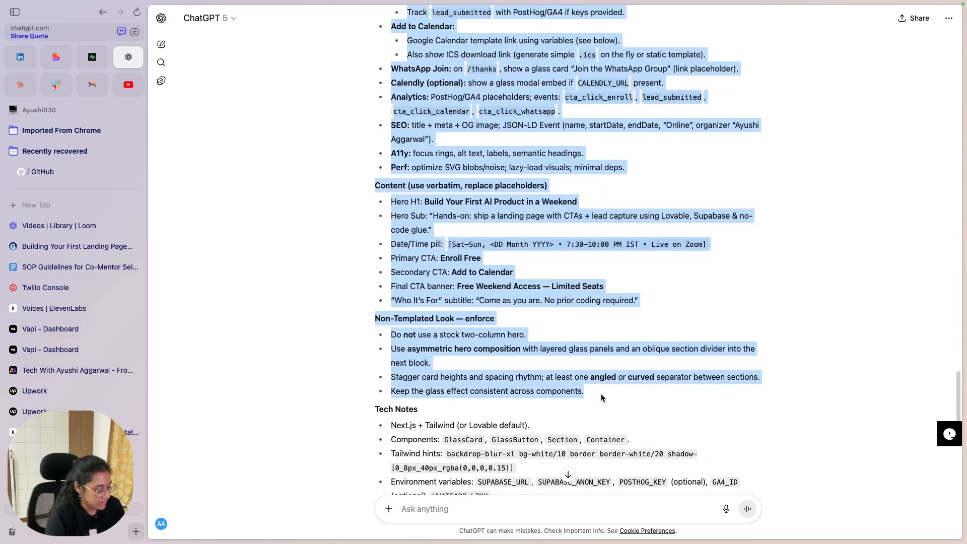
scroll(436, 377, down, 4)
click(57, 57)
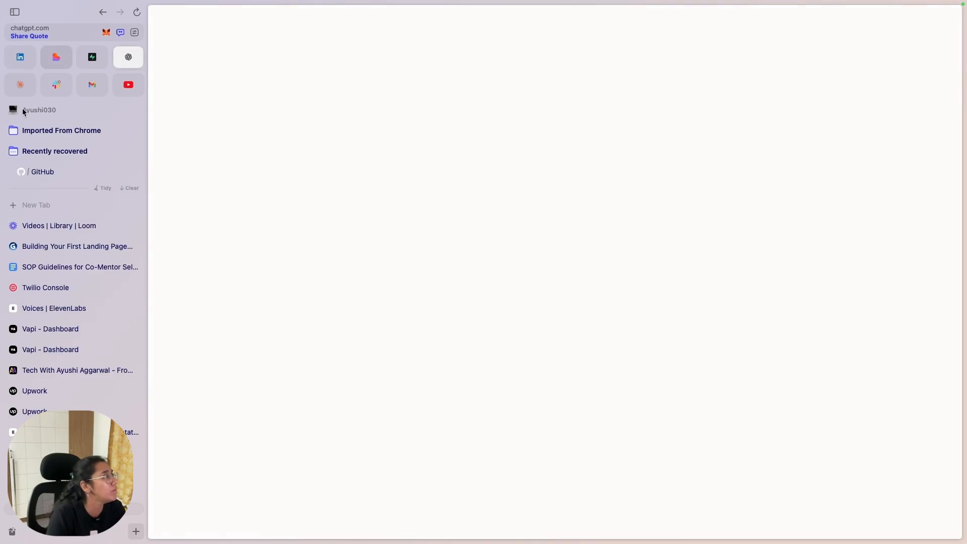
Step: Paste the ChatGPT glass-morphism prompt into Lovable's build box and review it, pointing out the Badge line
key(super+v)
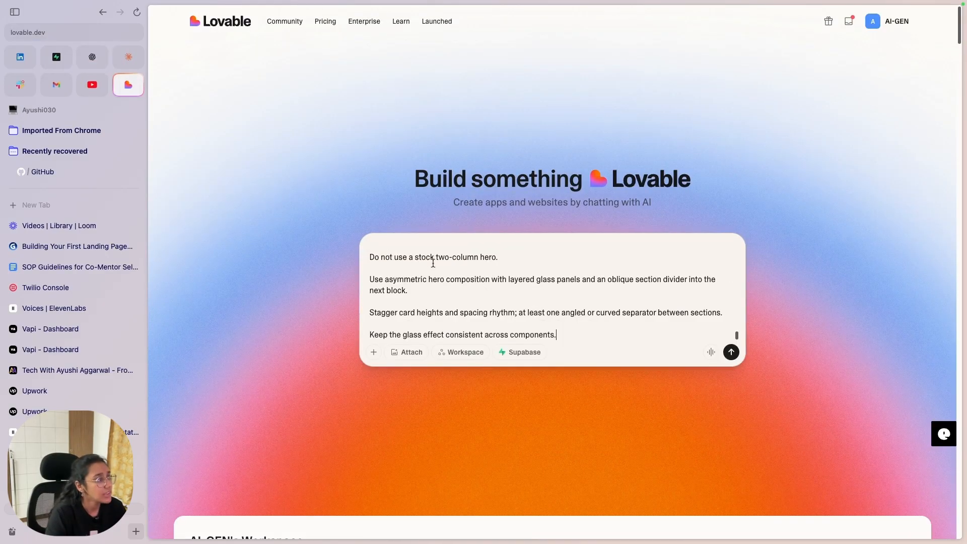
scroll(431, 276, up, 10)
scroll(430, 276, up, 10)
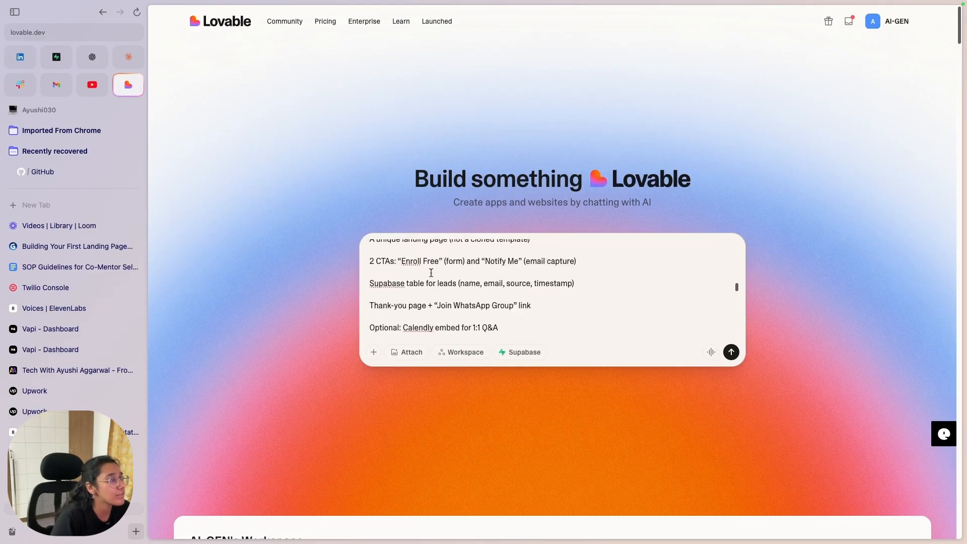
scroll(429, 266, up, 5)
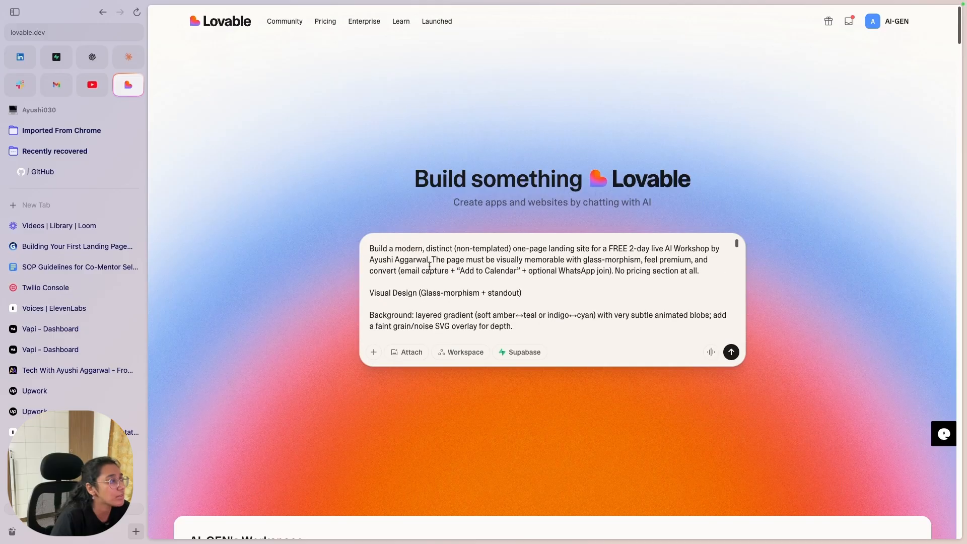
scroll(428, 280, down, 5)
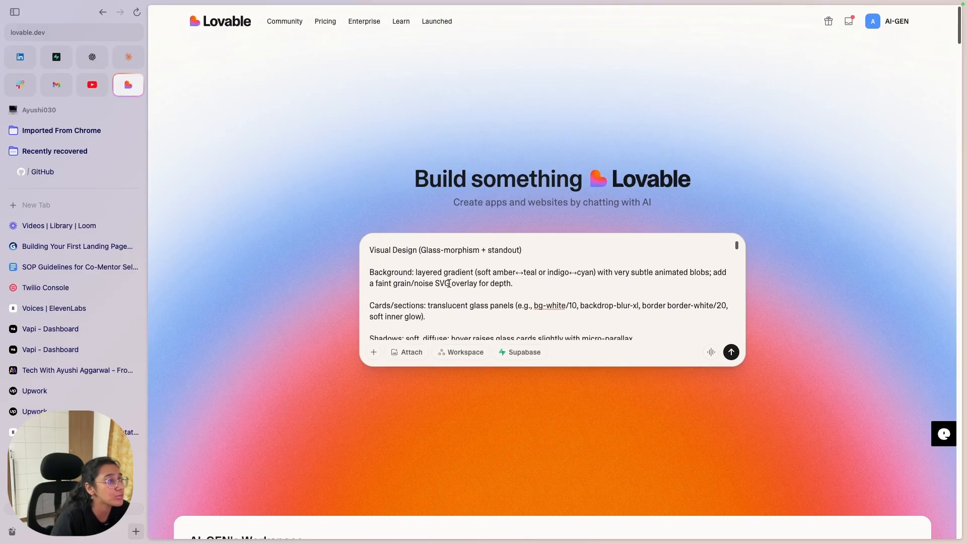
scroll(449, 281, down, 5)
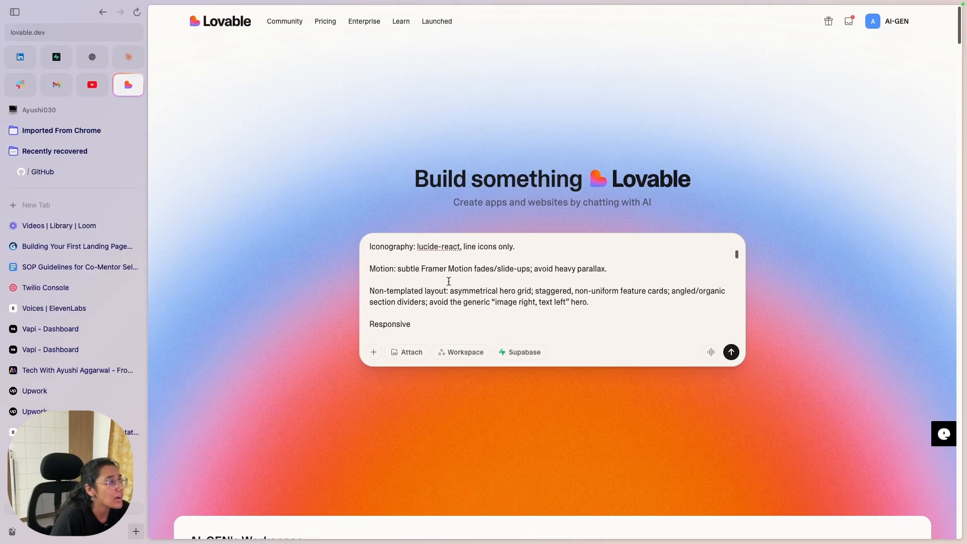
scroll(443, 282, down, 5)
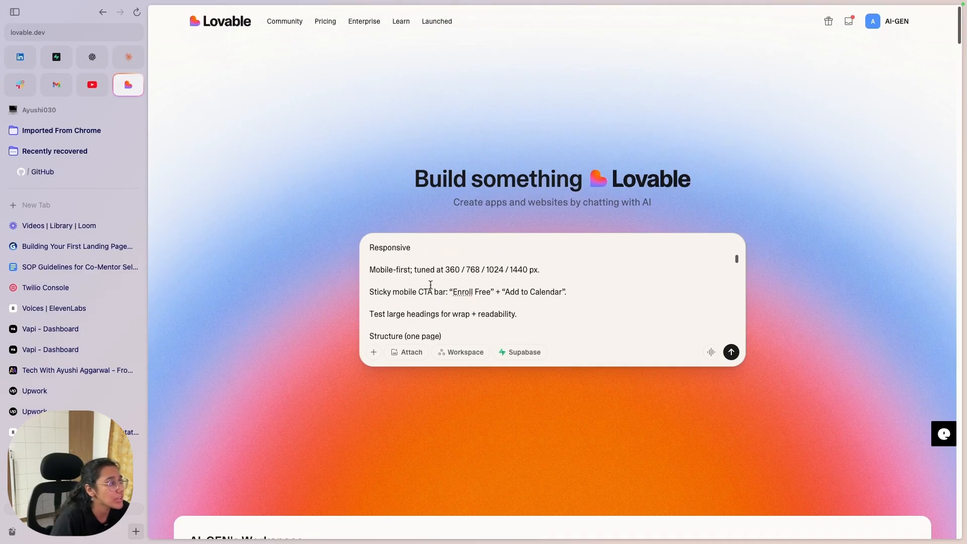
scroll(443, 285, down, 4)
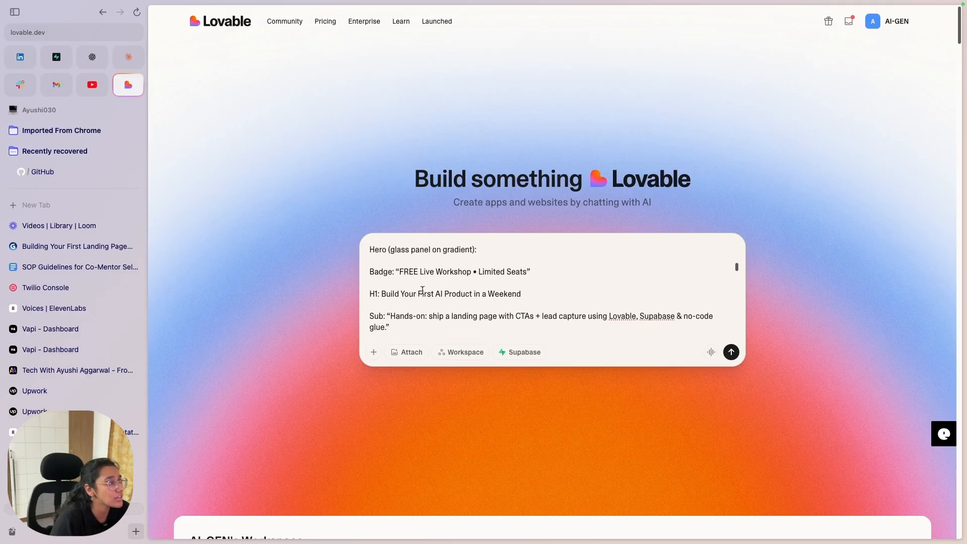
scroll(431, 309, down, 2)
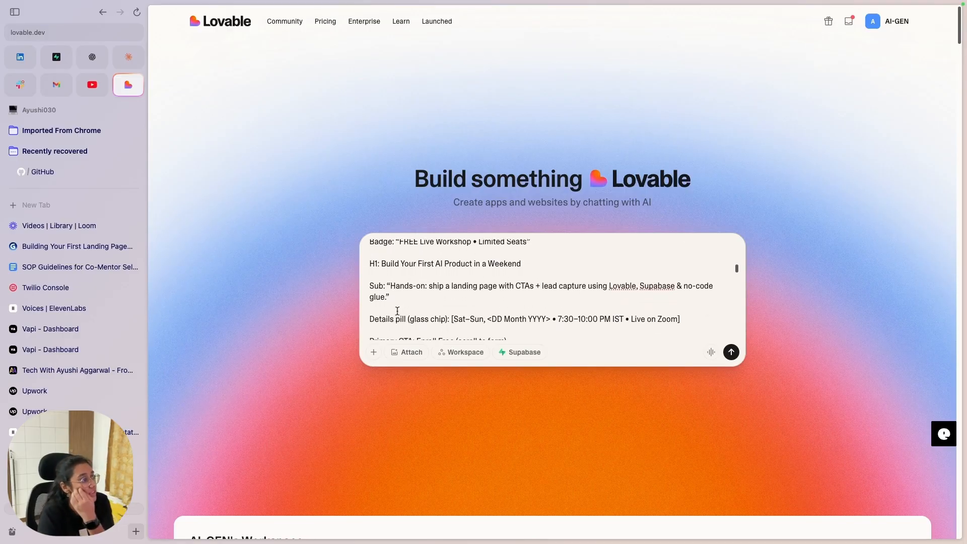
scroll(468, 260, up, 1)
drag(544, 272, 370, 258)
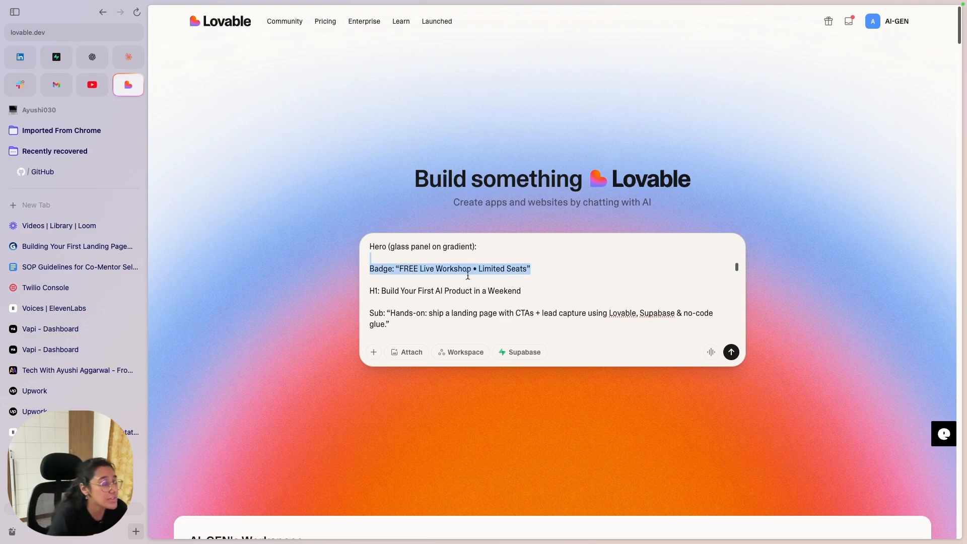
scroll(505, 328, down, 4)
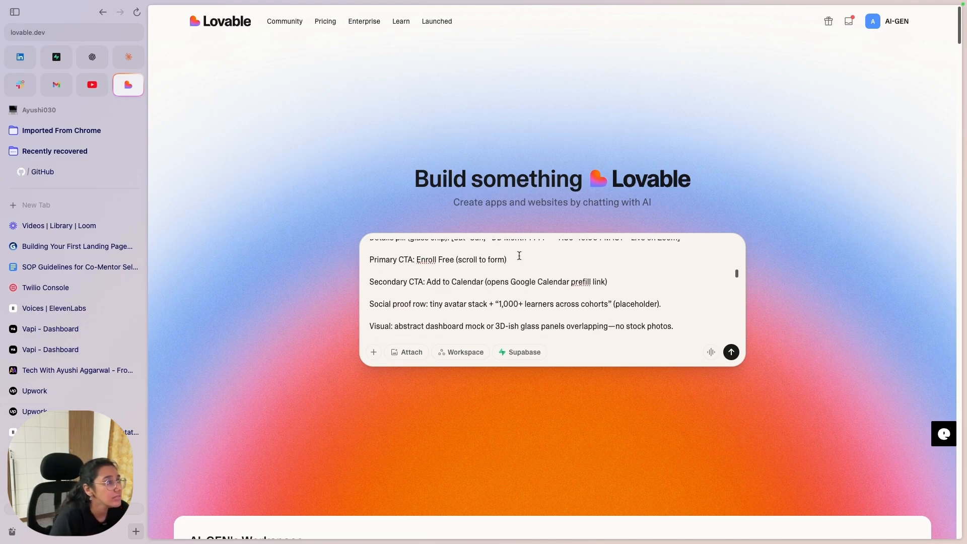
scroll(540, 279, down, 5)
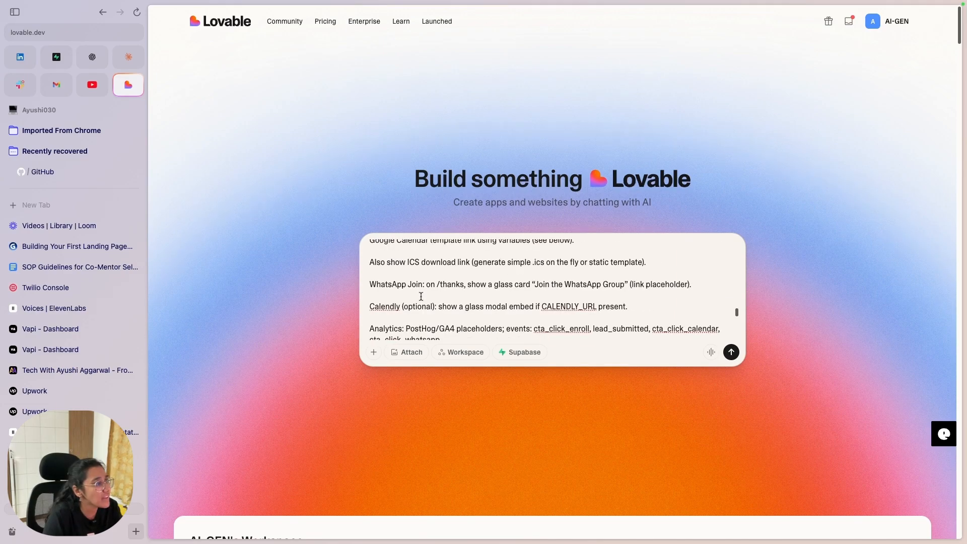
Step: Delete the WhatsApp and Calendly paragraphs and submit the prompt to start building
click(638, 304)
drag(639, 304, 367, 276)
key(BackSpace)
scroll(477, 305, down, 5)
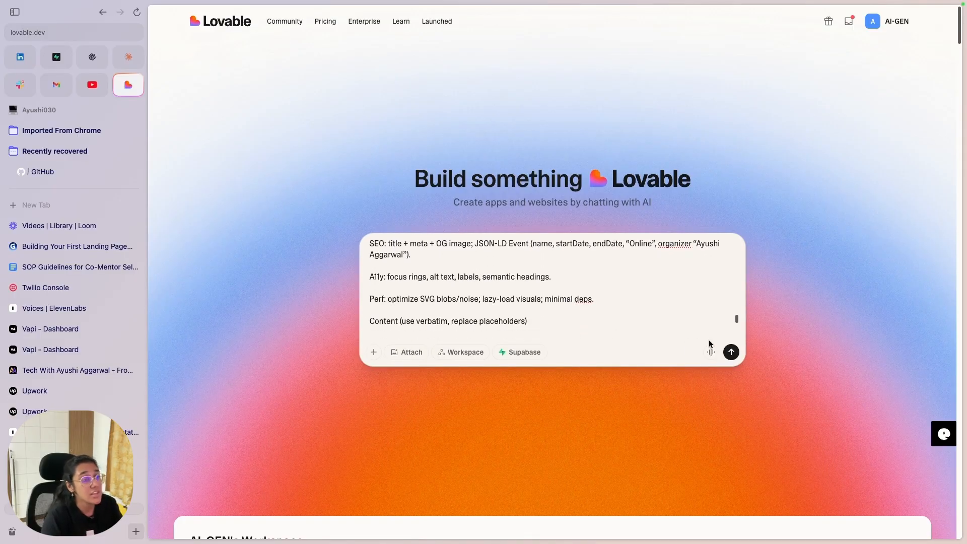
click(731, 352)
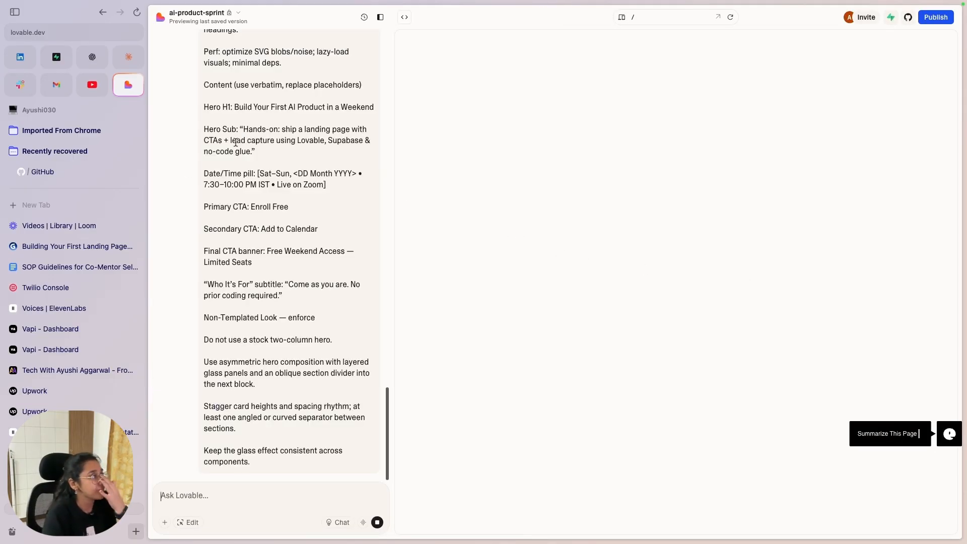
Step: Review Lovable's plan for the ai-product-sprint build, highlighting its Design Vision points
scroll(232, 259, up, 20)
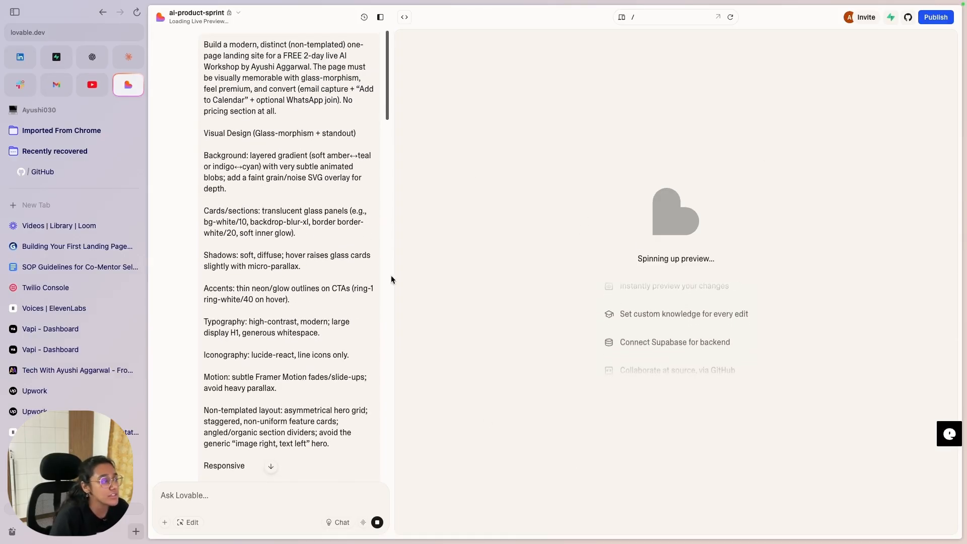
scroll(372, 282, down, 20)
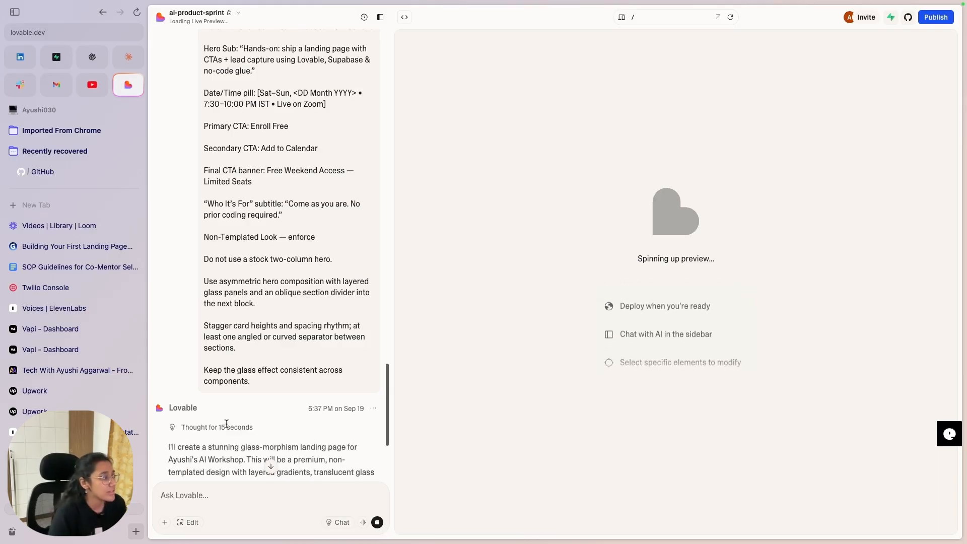
scroll(252, 302, down, 5)
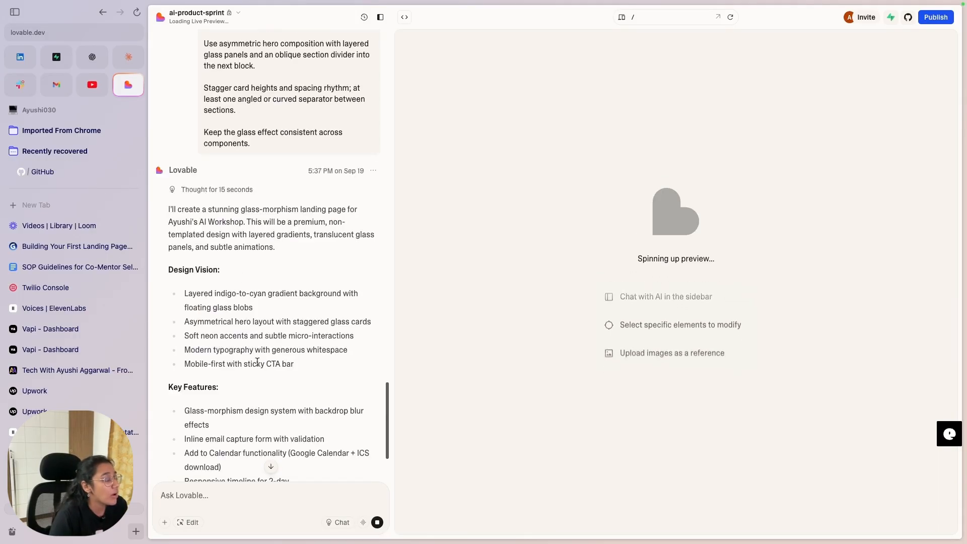
scroll(252, 302, down, 5)
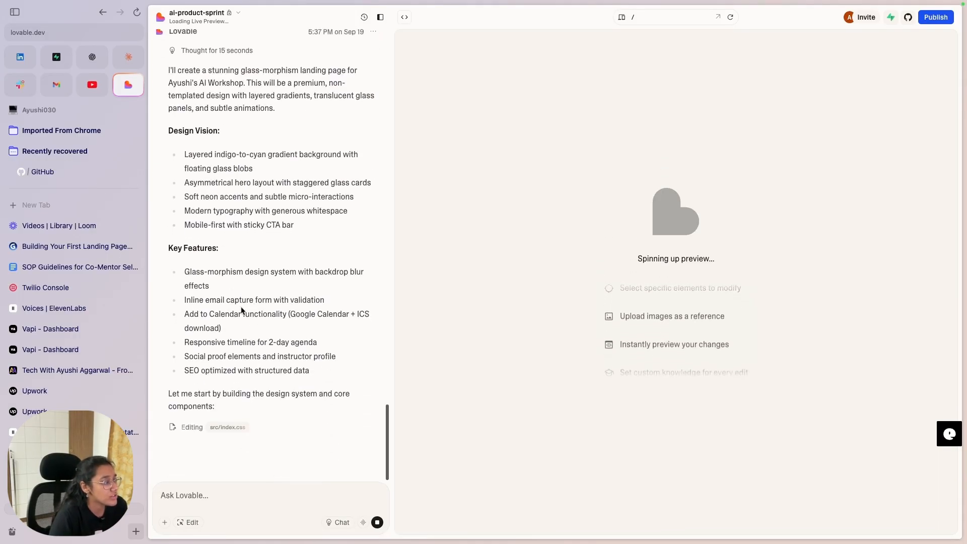
drag(172, 150, 295, 234)
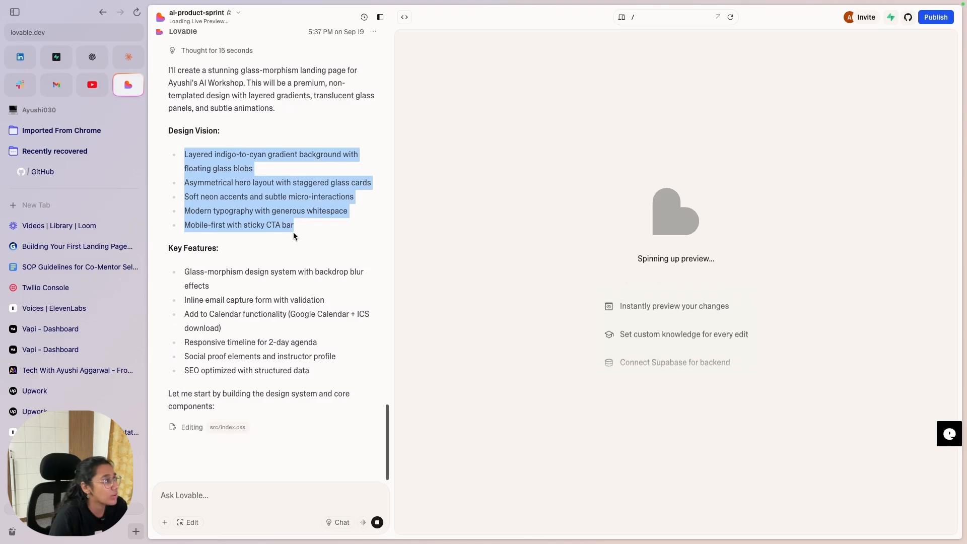
drag(183, 283, 276, 406)
click(278, 356)
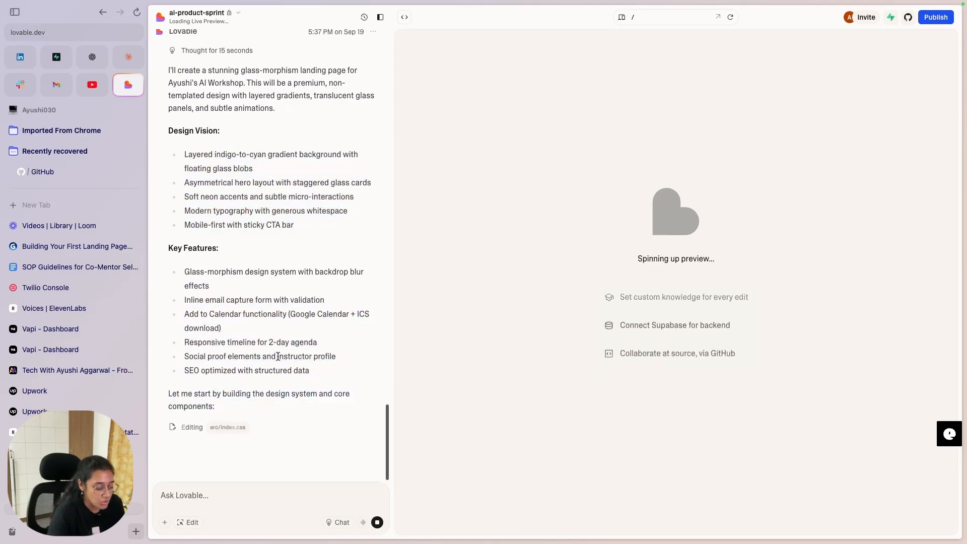
Step: Switch to Gamma and settle on the 'Creating Powerful Call-to-Action Buttons' slide
key(ctrl+Left)
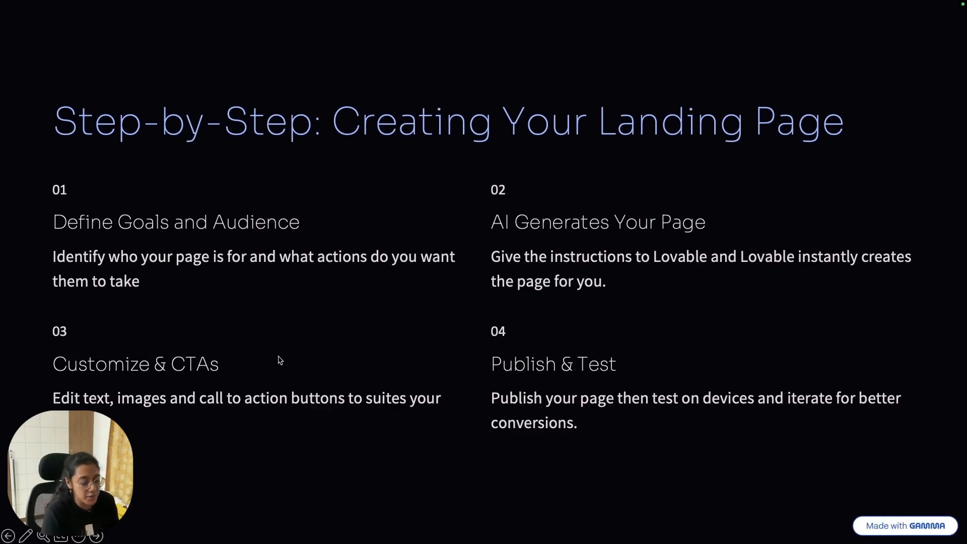
click(279, 356)
click(294, 104)
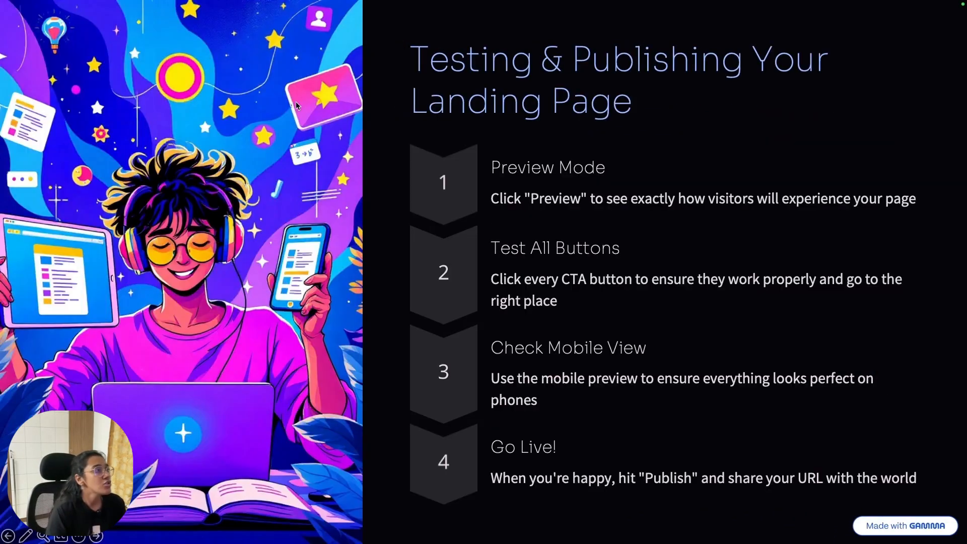
key(Left)
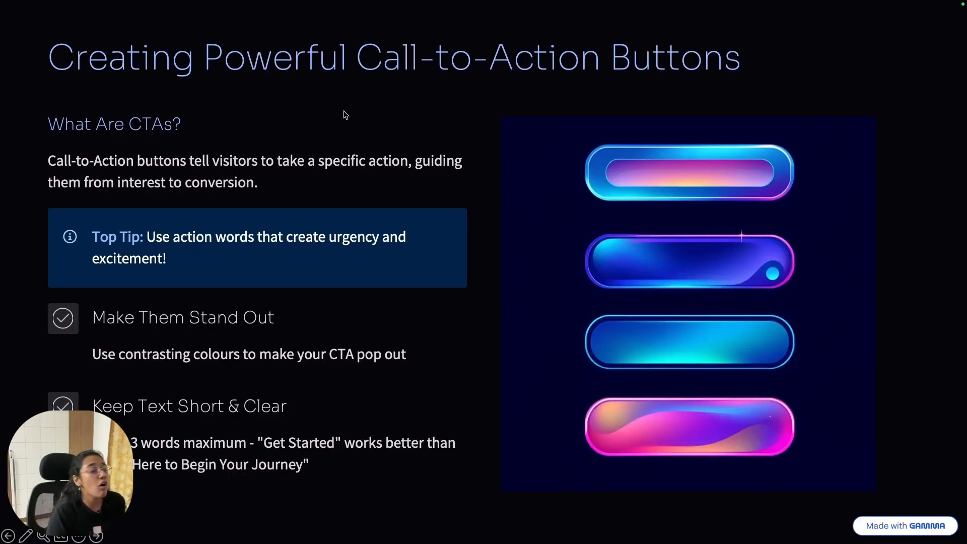
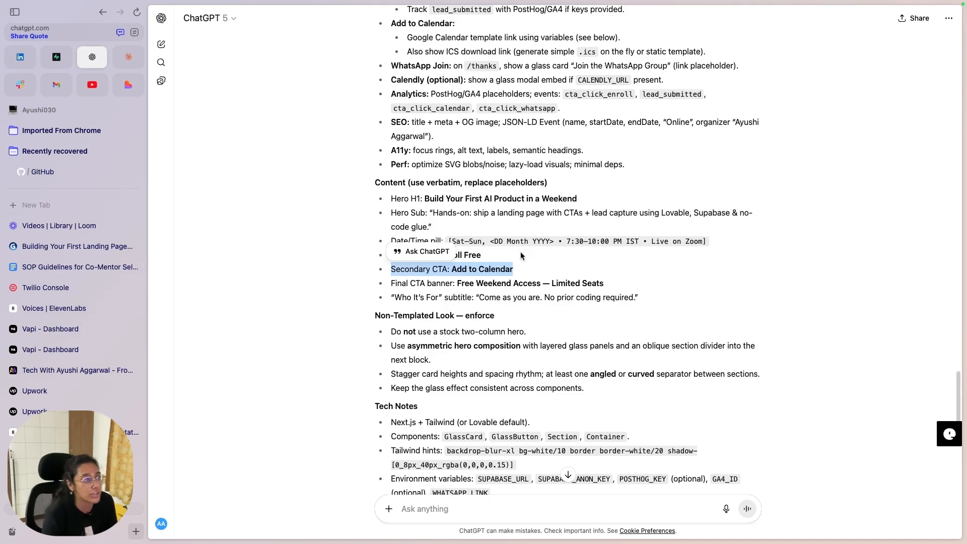
Step: Review the ChatGPT prompt, return to the building Lovable project, then bring up the CTA slide
scroll(528, 315, down, 5)
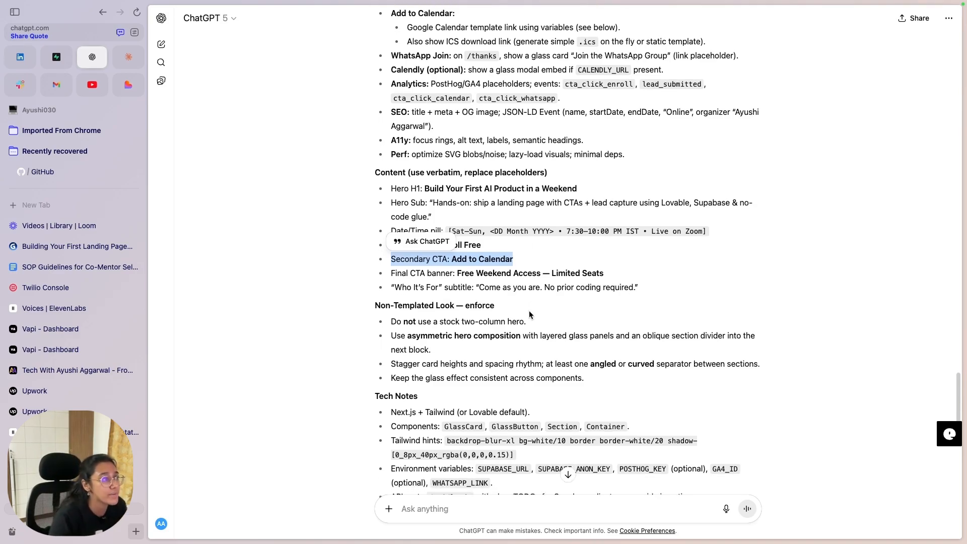
scroll(529, 322, down, 5)
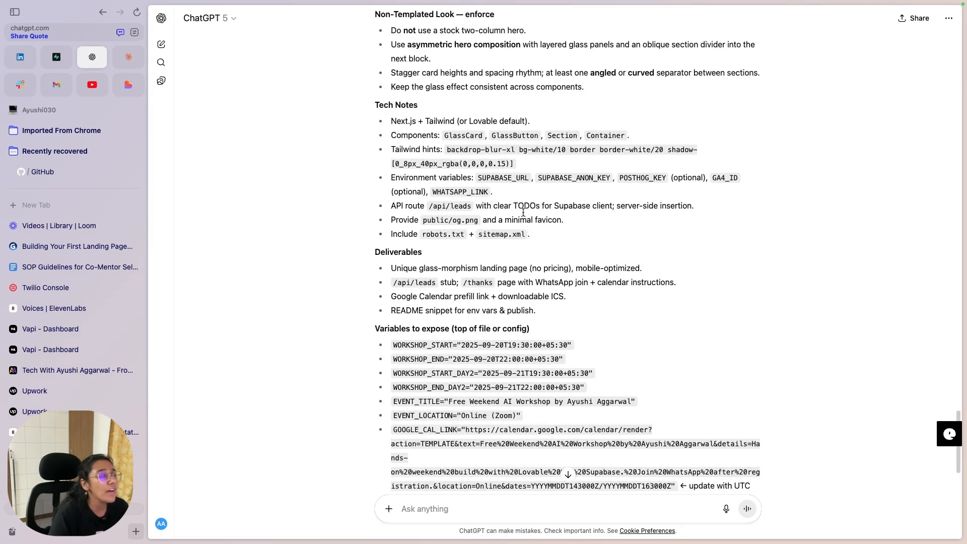
scroll(412, 222, up, 14)
scroll(421, 197, up, 1)
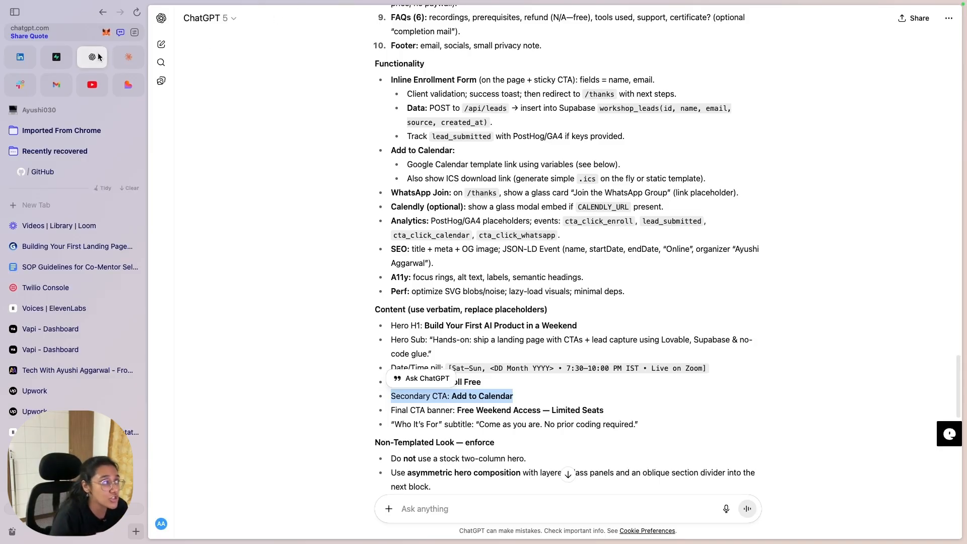
click(125, 88)
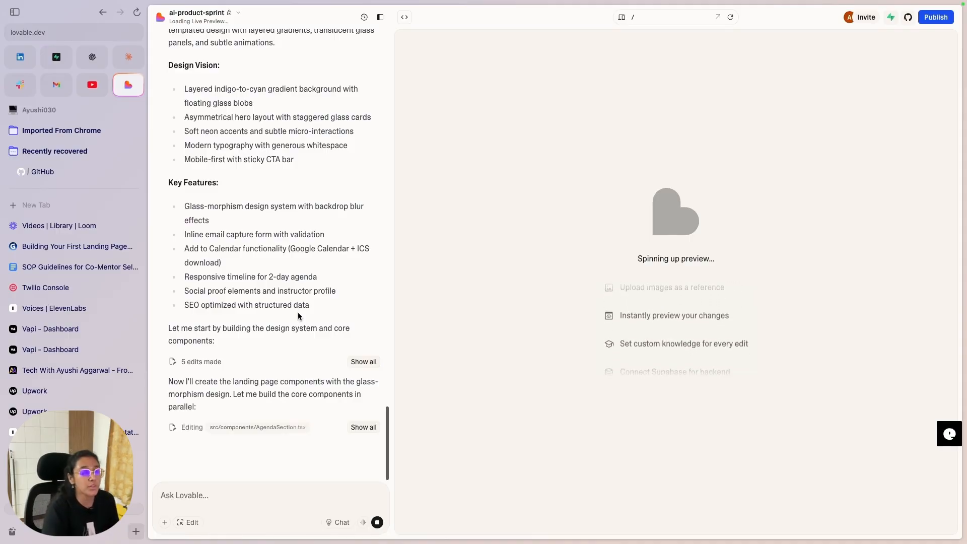
key(ctrl+Left)
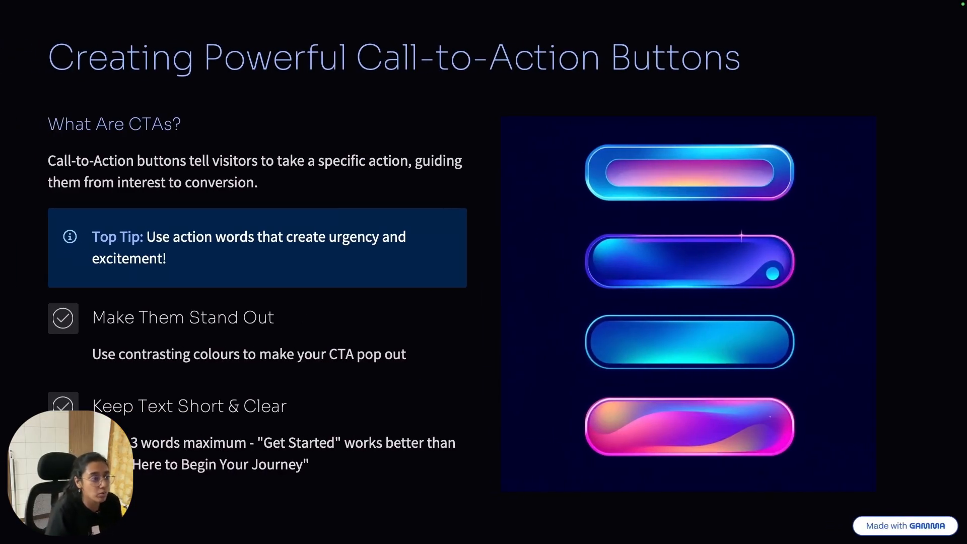
Step: Return to Lovable and follow the build until the 'Build Your First AI Product in a Weekend' page appears
key(ctrl+Right)
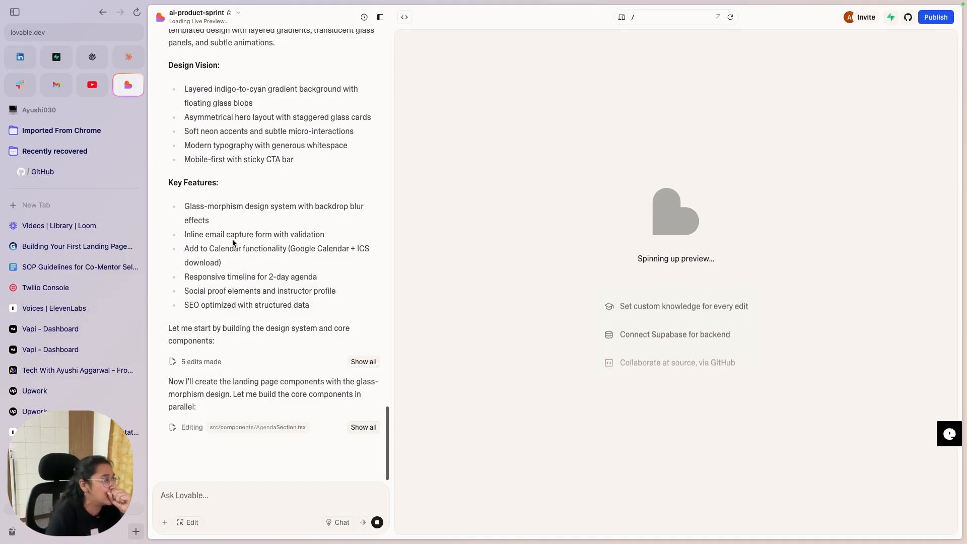
scroll(202, 329, up, 4)
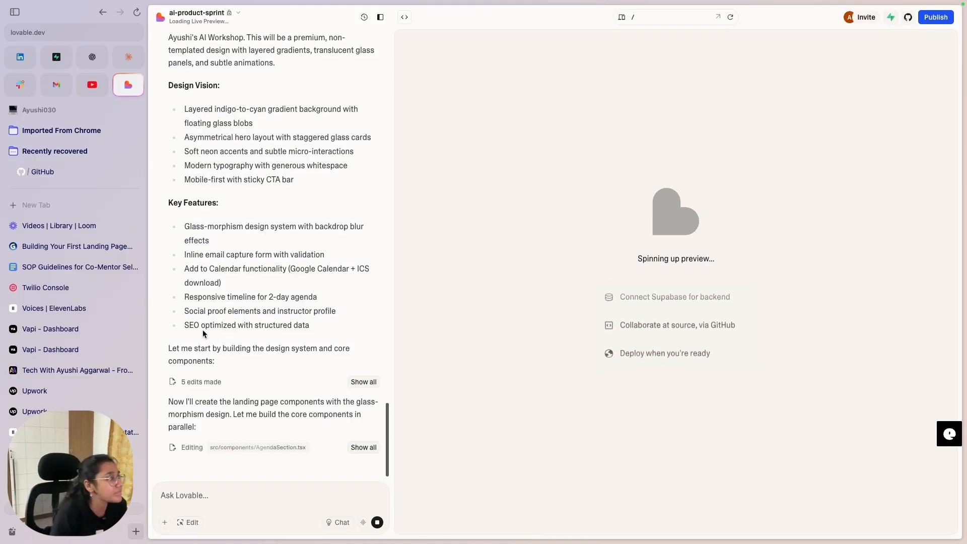
scroll(215, 268, down, 4)
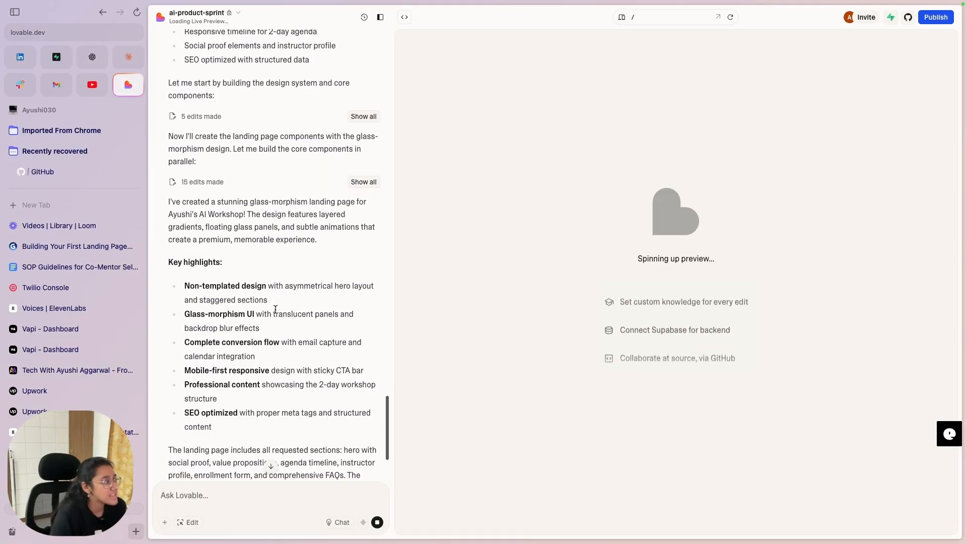
scroll(275, 309, up, 1)
scroll(283, 372, down, 2)
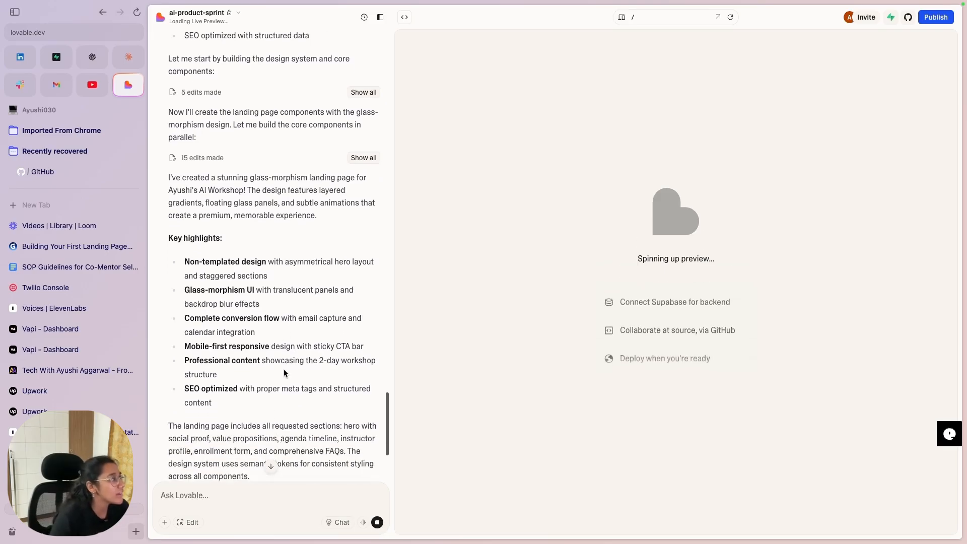
scroll(283, 369, down, 6)
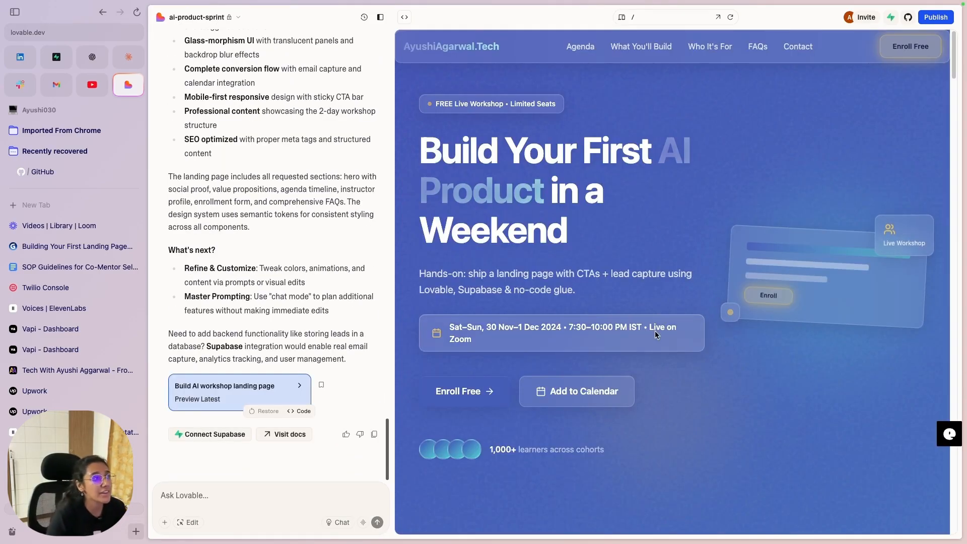
scroll(593, 343, down, 6)
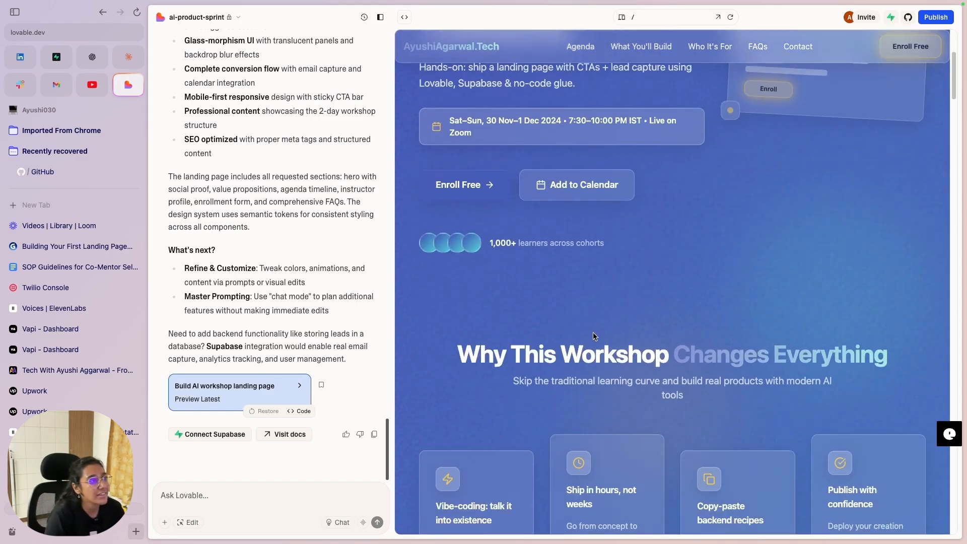
scroll(593, 332, down, 3)
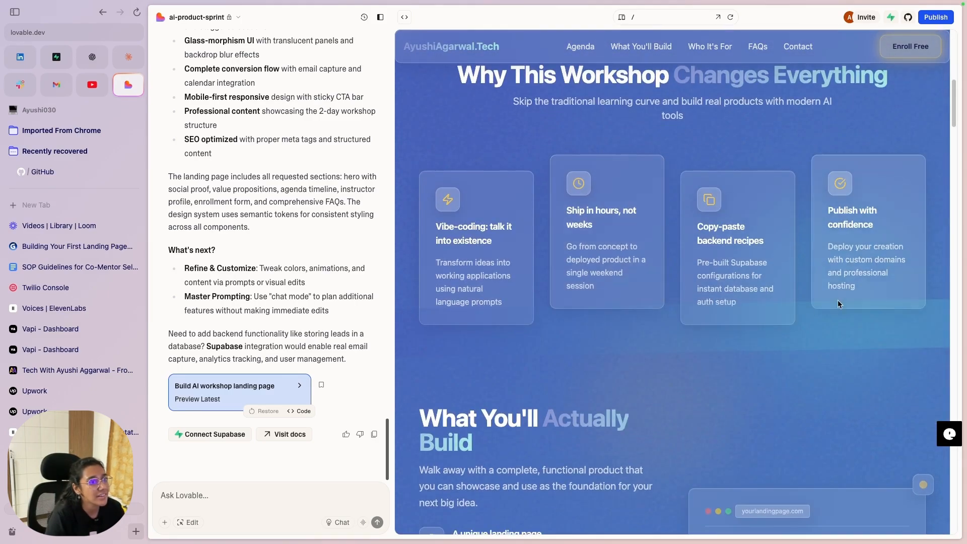
scroll(688, 427, down, 3)
scroll(688, 425, down, 6)
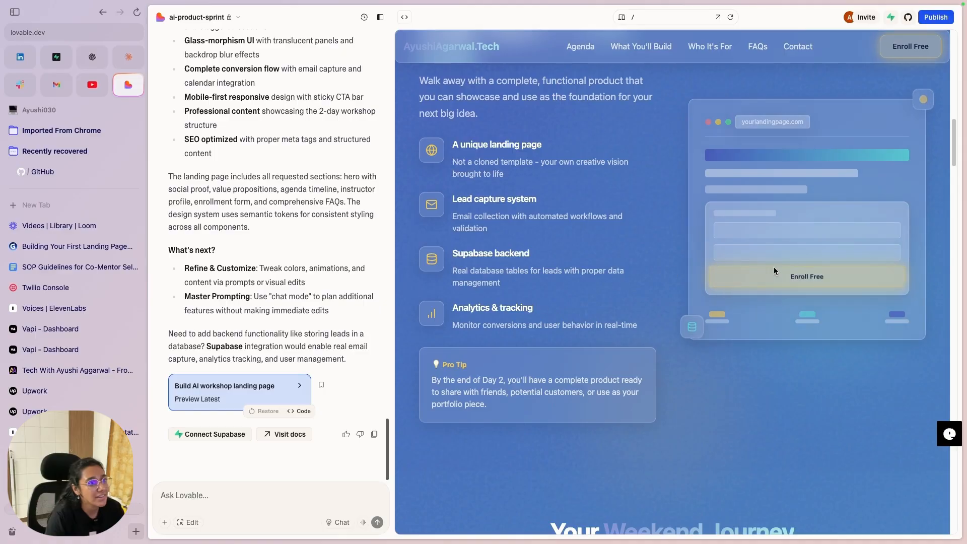
scroll(581, 253, down, 10)
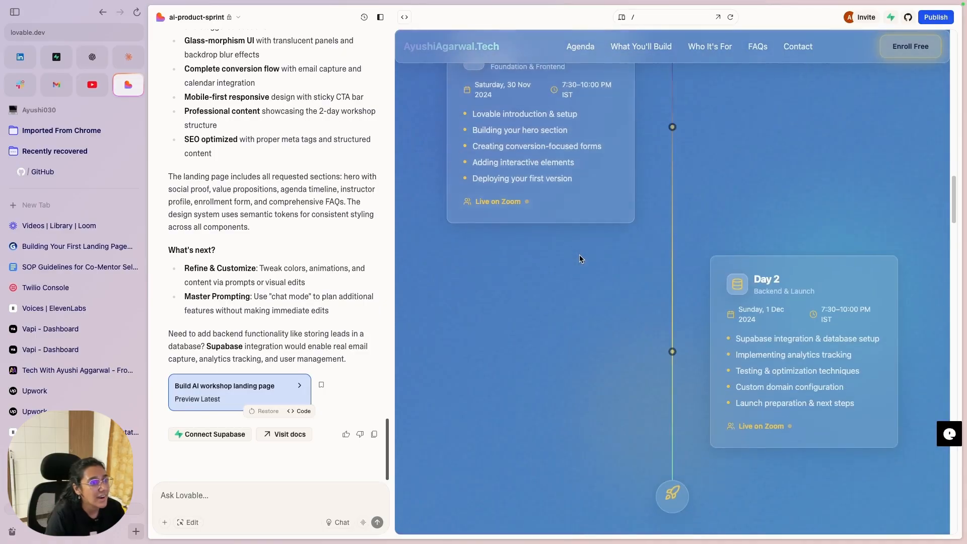
scroll(601, 261, down, 2)
scroll(602, 262, up, 9)
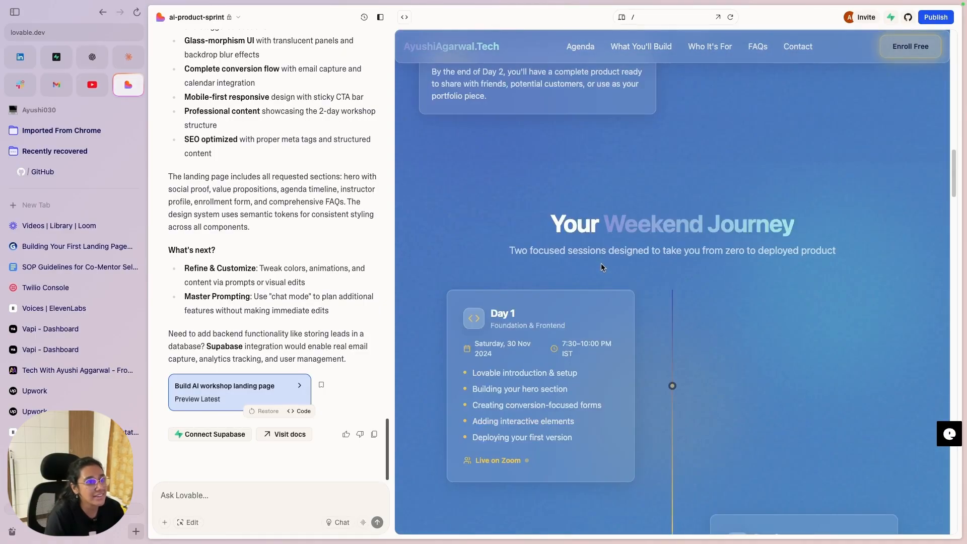
scroll(603, 246, down, 10)
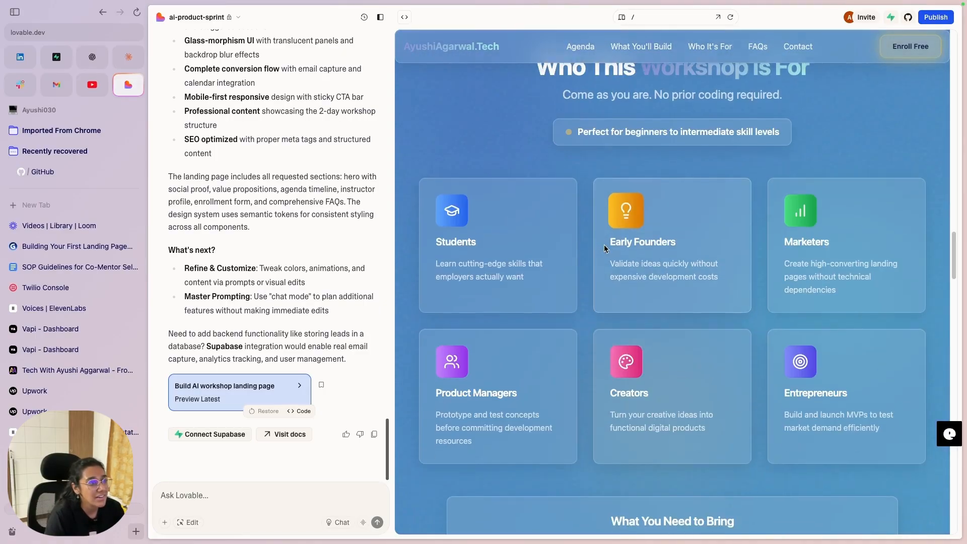
scroll(603, 248, down, 12)
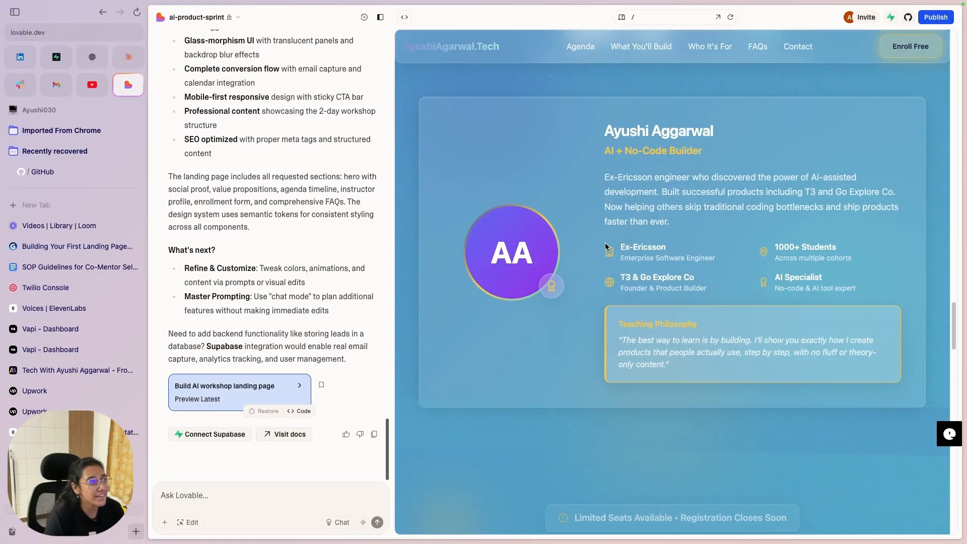
scroll(603, 244, down, 10)
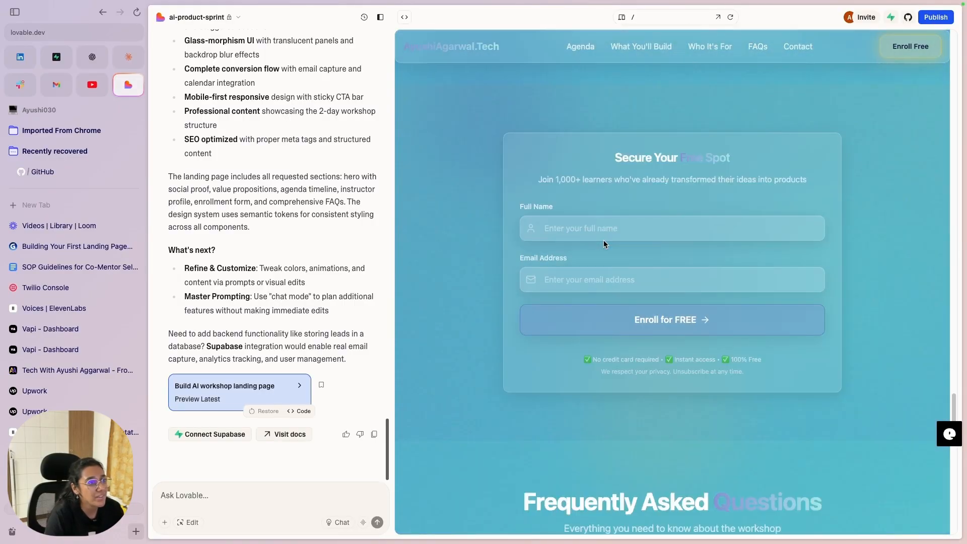
scroll(604, 245, down, 2)
scroll(603, 243, down, 5)
click(579, 46)
click(651, 48)
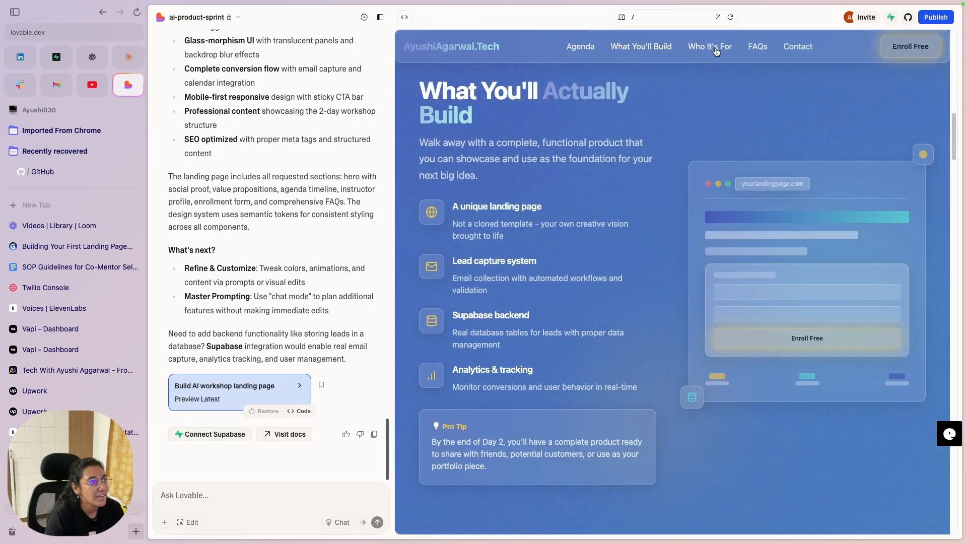
click(710, 48)
click(757, 49)
click(799, 49)
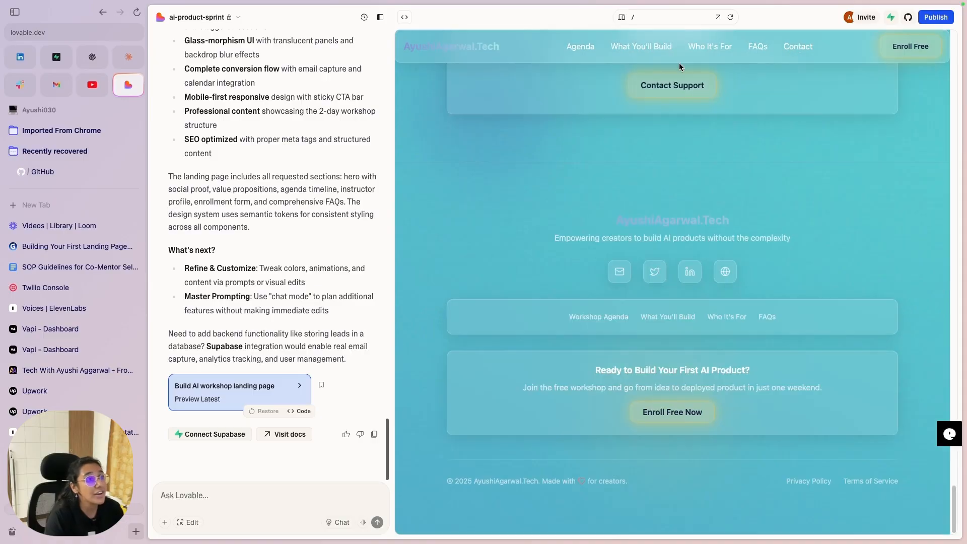
scroll(624, 171, up, 10)
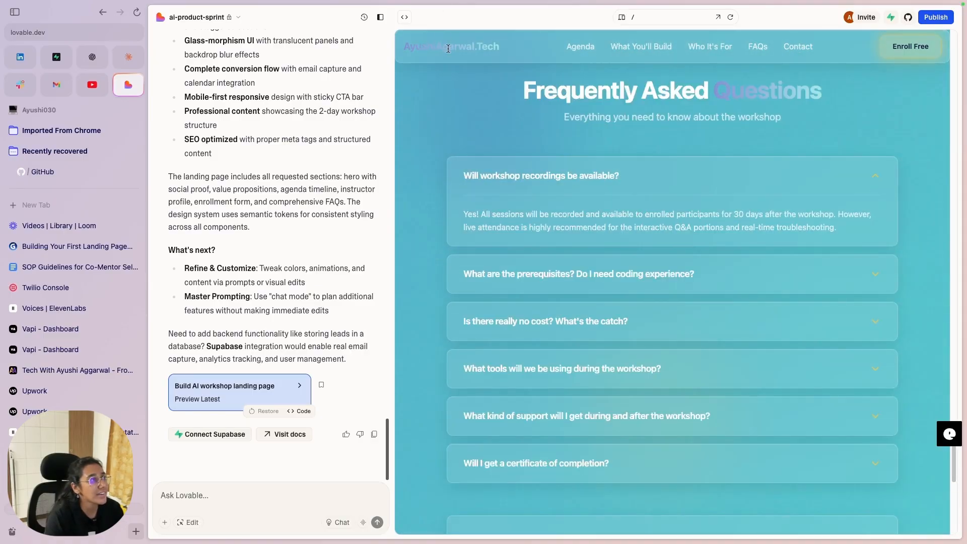
click(586, 47)
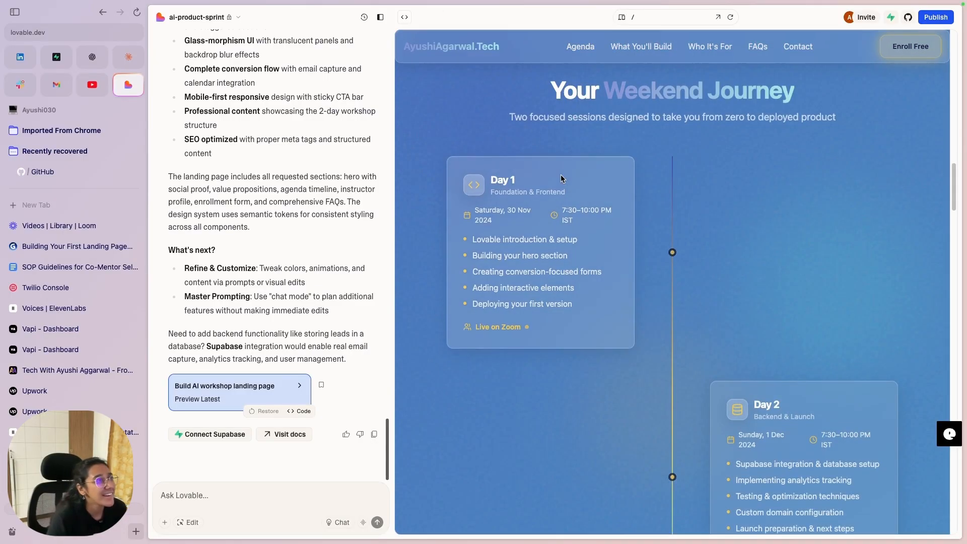
scroll(551, 161, up, 3)
scroll(550, 163, up, 20)
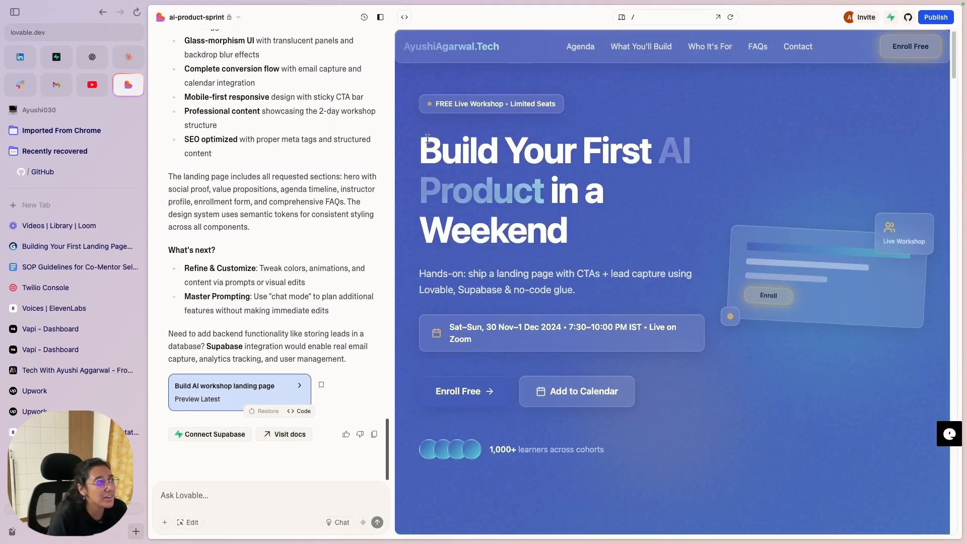
Step: Inspect the hero headline, intro paragraph and workshop date line in the preview
drag(421, 137, 568, 236)
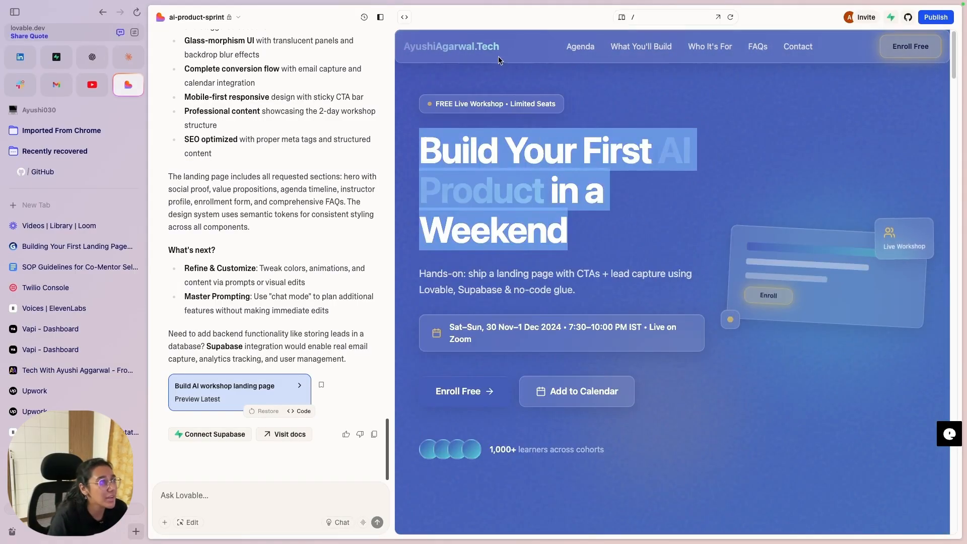
click(493, 197)
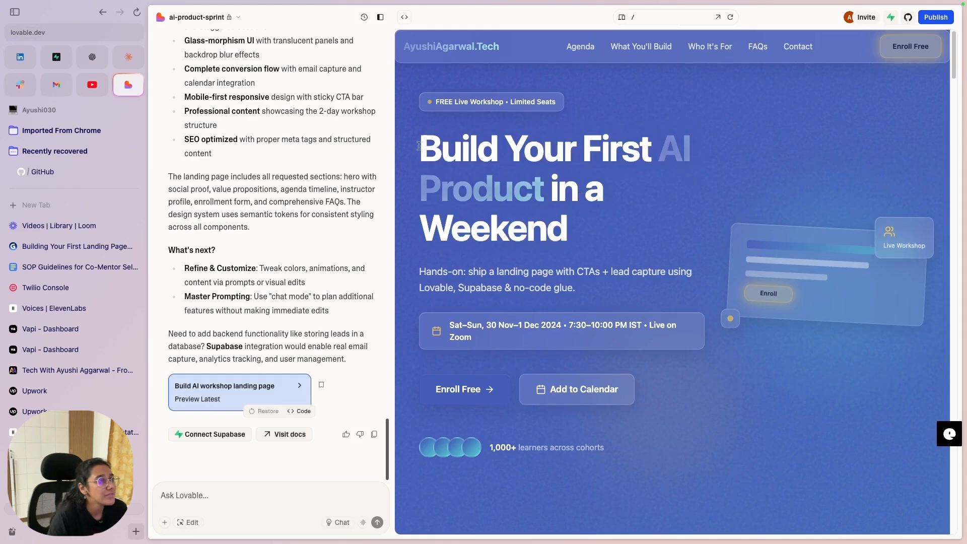
drag(421, 141, 593, 217)
click(593, 216)
drag(393, 270, 689, 301)
click(665, 282)
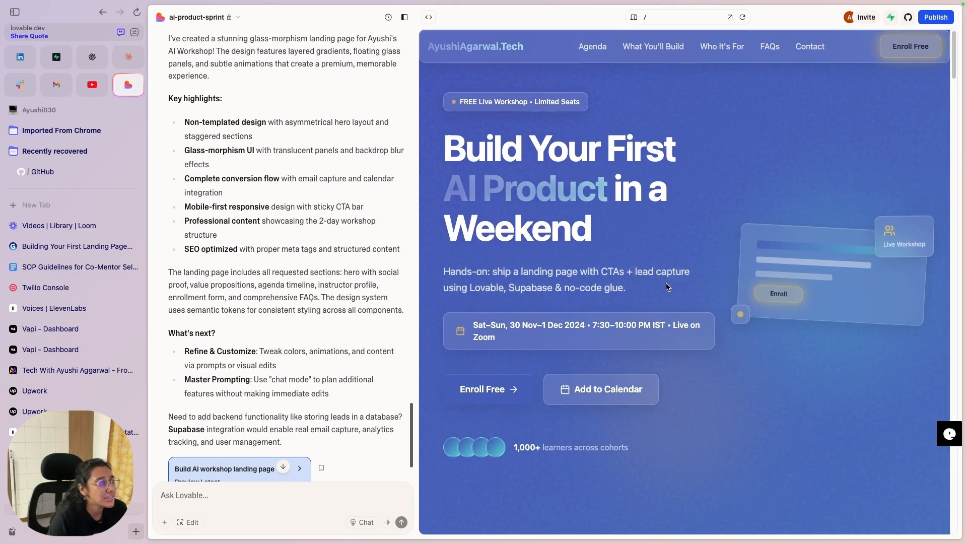
scroll(662, 281, down, 3)
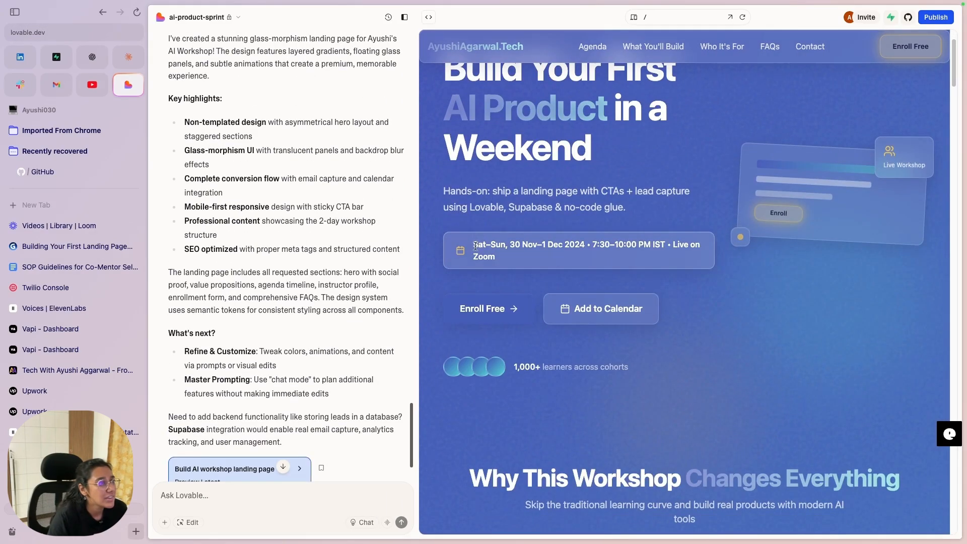
drag(473, 245, 509, 245)
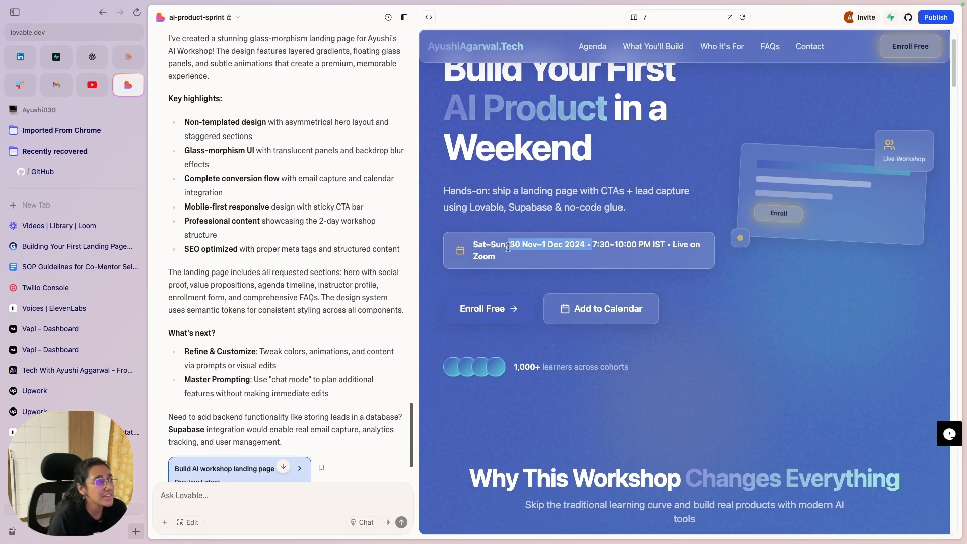
click(642, 256)
scroll(742, 242, down, 1)
drag(443, 106, 700, 165)
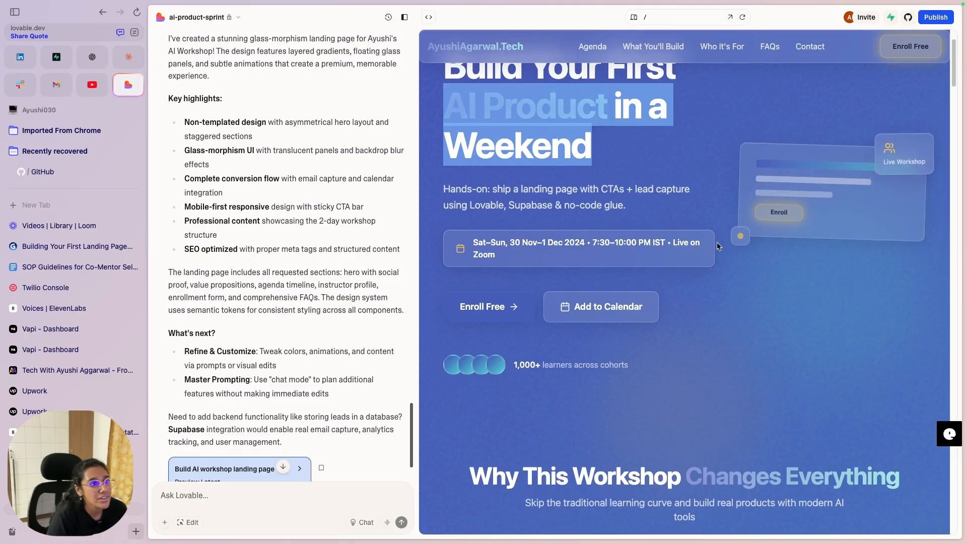
Step: Scroll through the landing page and try the enrollment form's Full Name field
scroll(697, 376, down, 3)
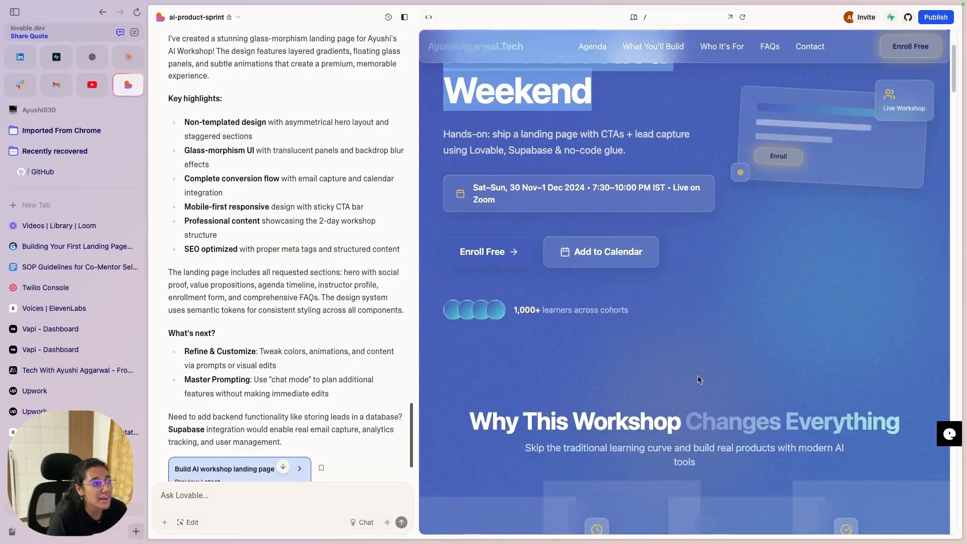
scroll(620, 307, down, 2)
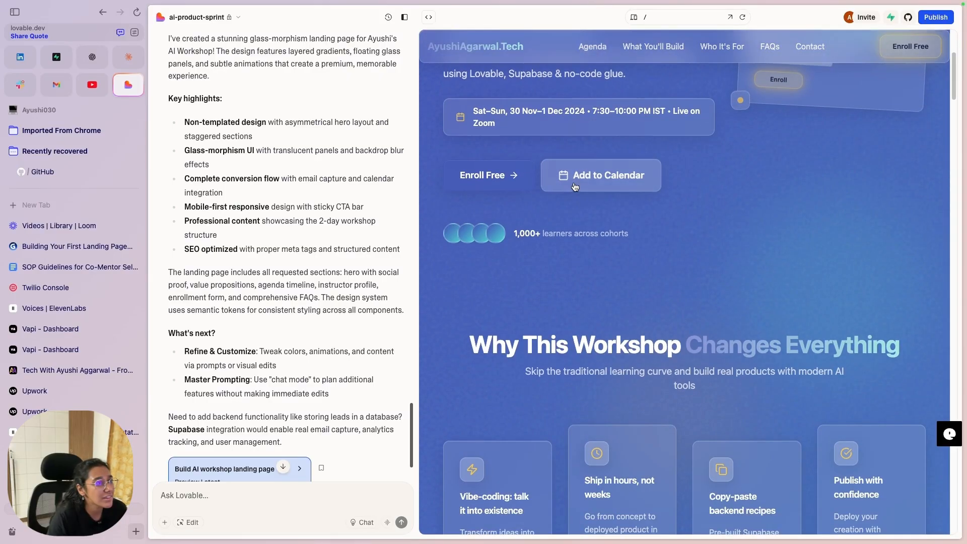
scroll(579, 212, down, 20)
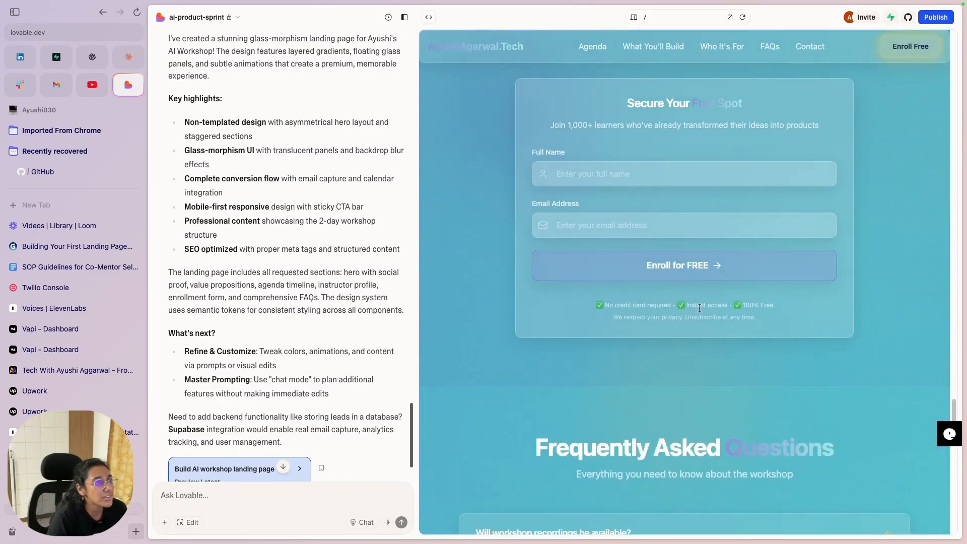
scroll(669, 240, up, 15)
scroll(650, 240, up, 15)
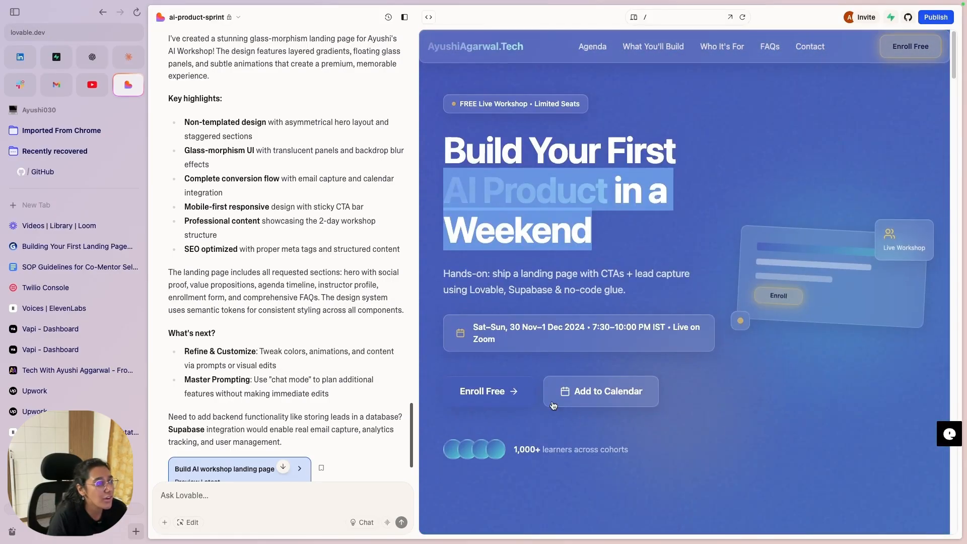
scroll(626, 318, down, 20)
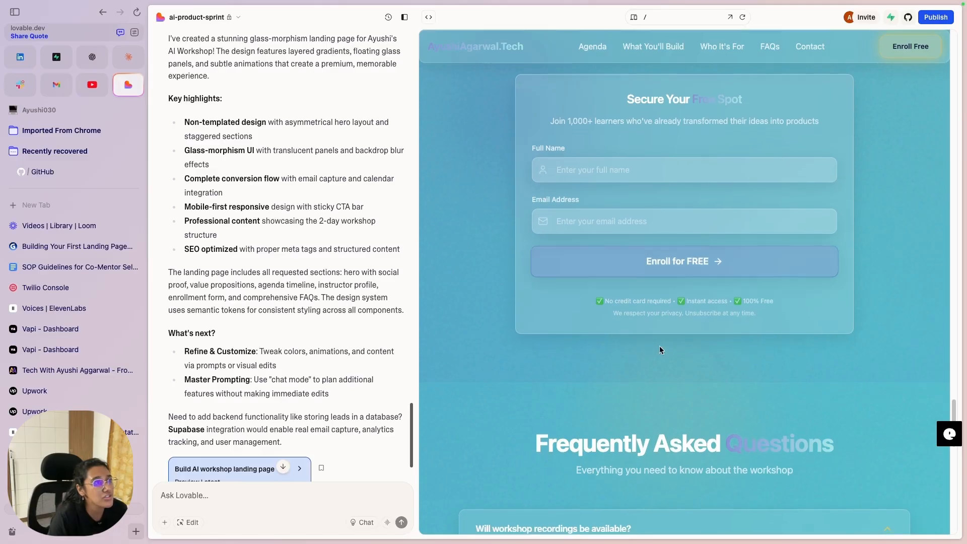
scroll(660, 345, up, 4)
scroll(705, 328, down, 3)
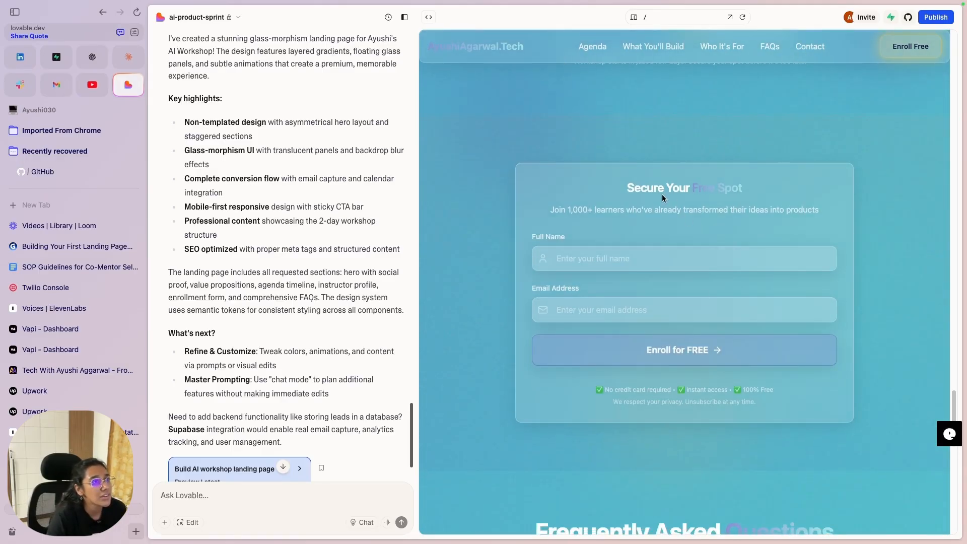
click(611, 263)
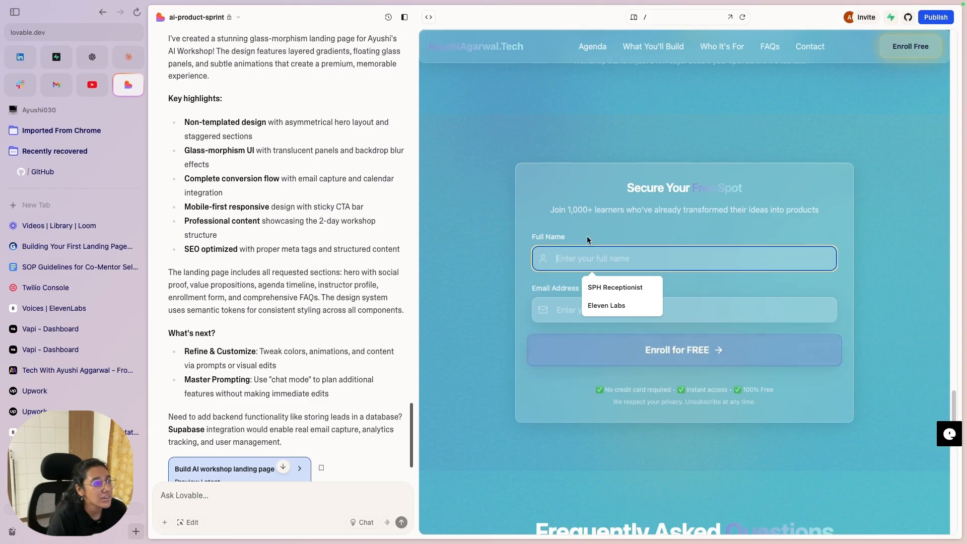
Step: Test the hero's Add to Calendar link
scroll(583, 242, down, 1)
scroll(584, 241, up, 10)
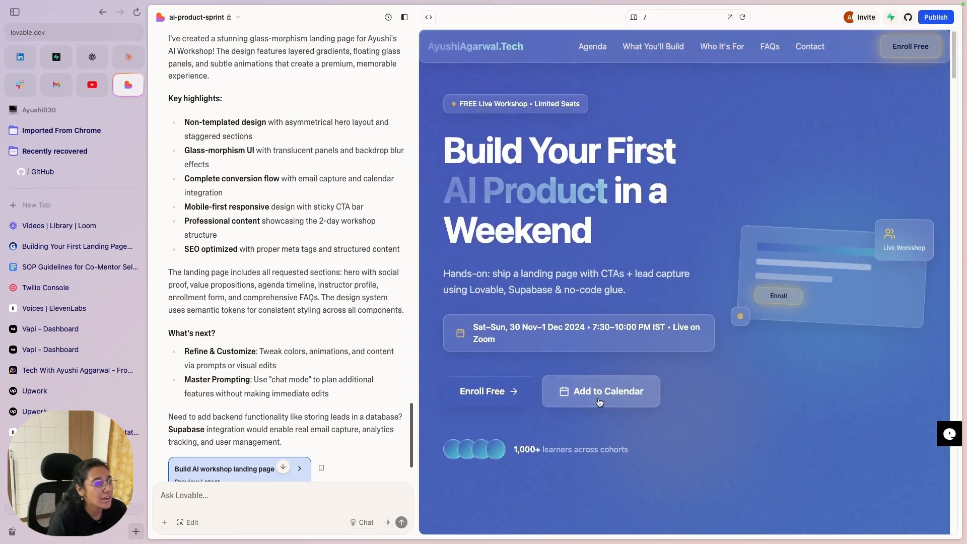
click(599, 400)
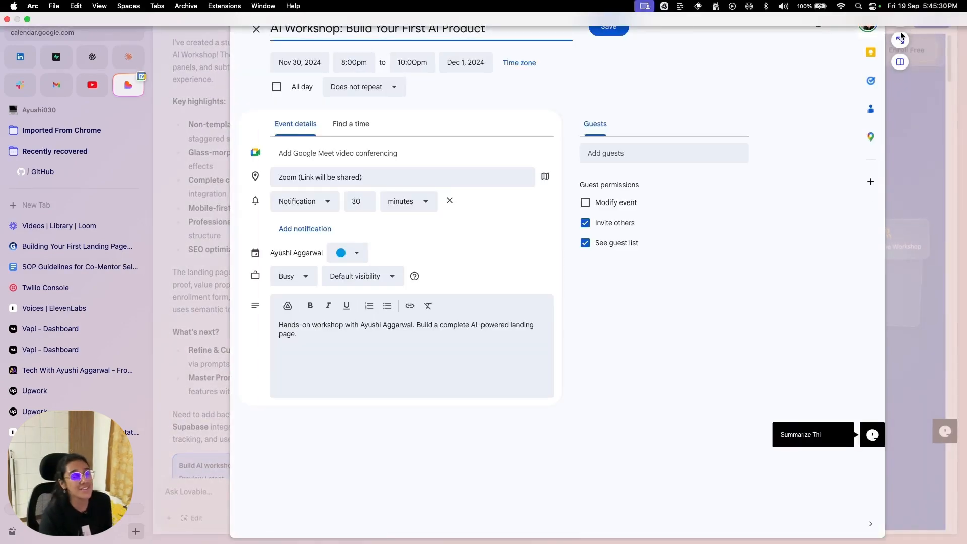
Step: Check the Nov 30–Dec 1, 2024 calendar draft twice, close it, and jump to the agenda
click(923, 45)
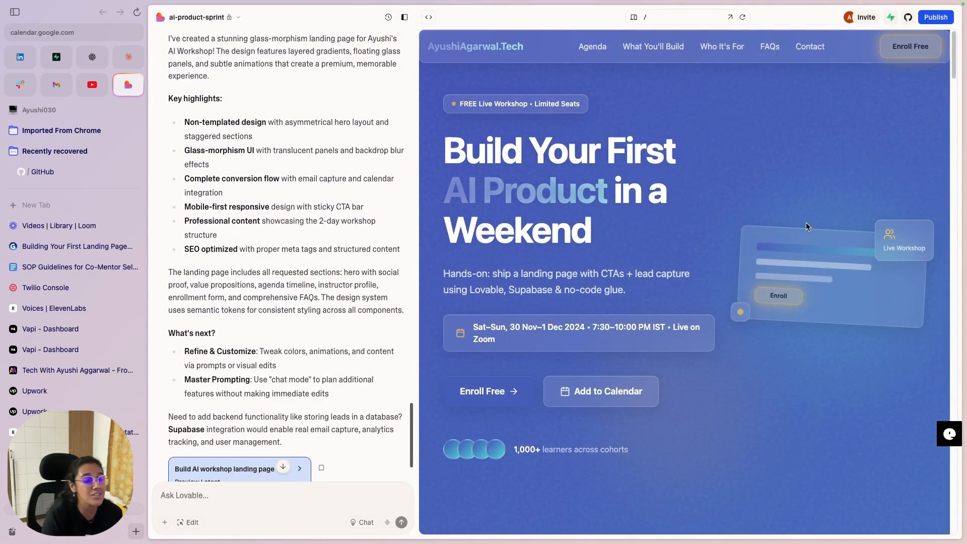
click(626, 399)
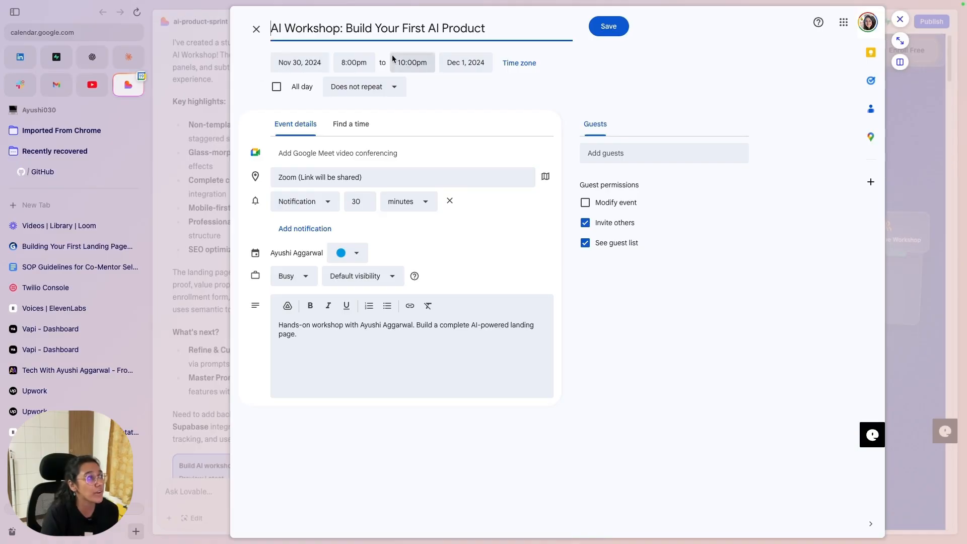
click(899, 20)
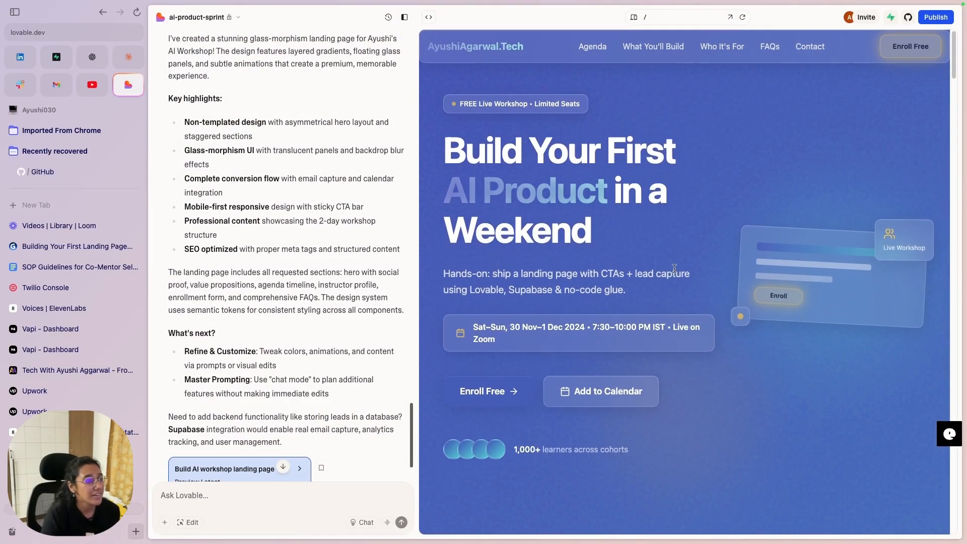
click(603, 48)
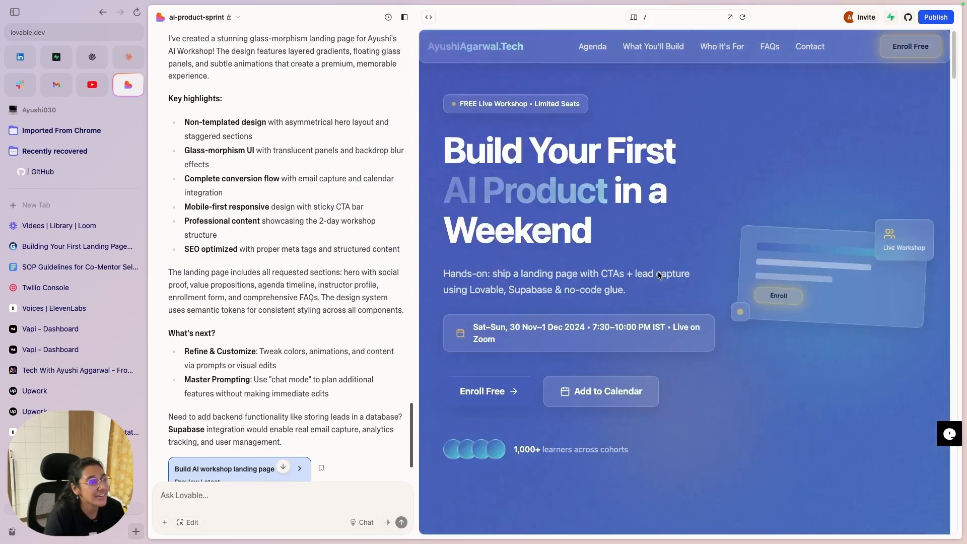
Step: Ask Lovable to move the workshop to 27th and 28th September 2025 across the entire website
click(267, 509)
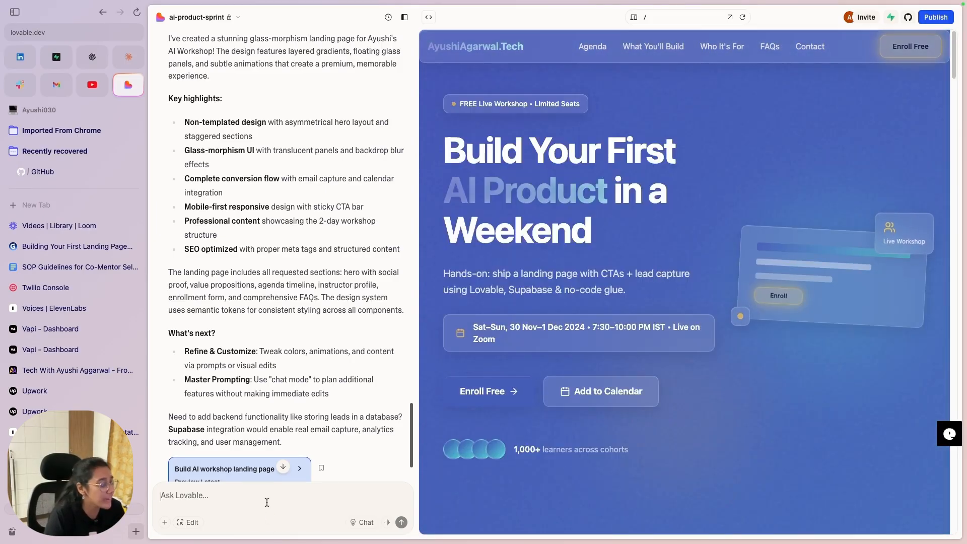
text(change the)
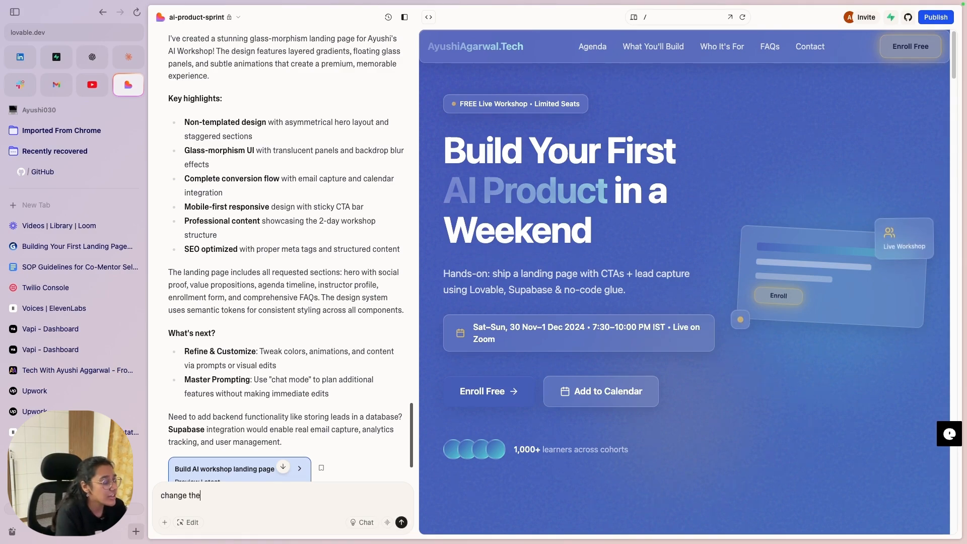
text( date of the workshop to)
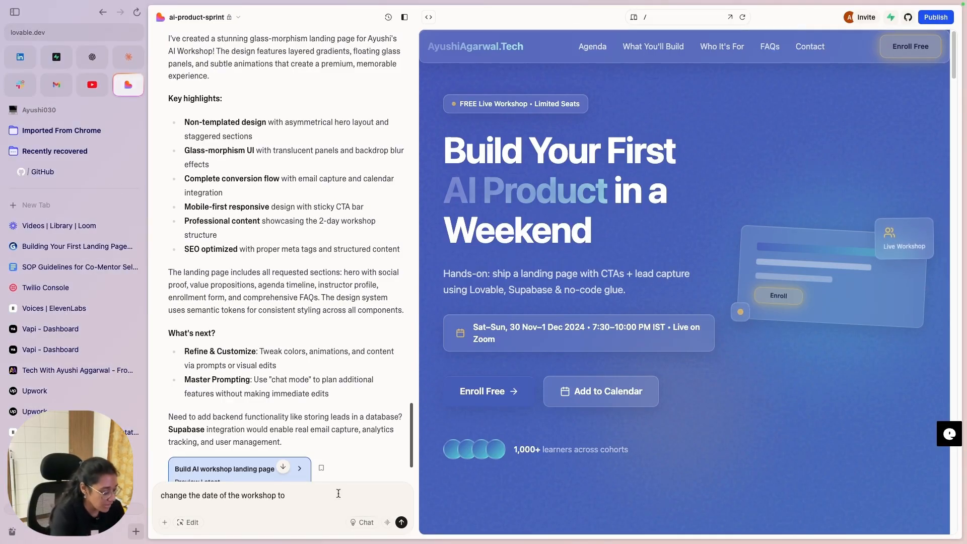
text(the)
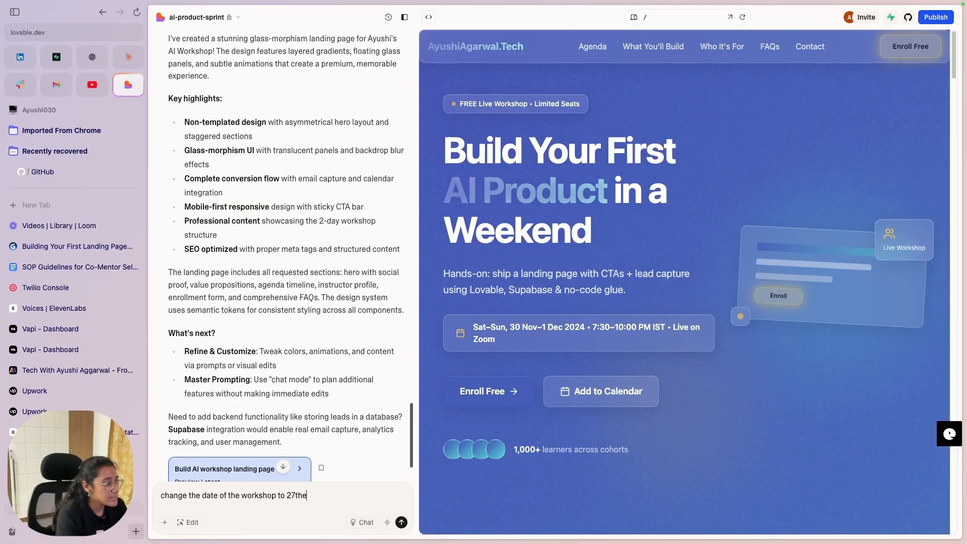
text( Septem)
key(BackSpace)
text(em)
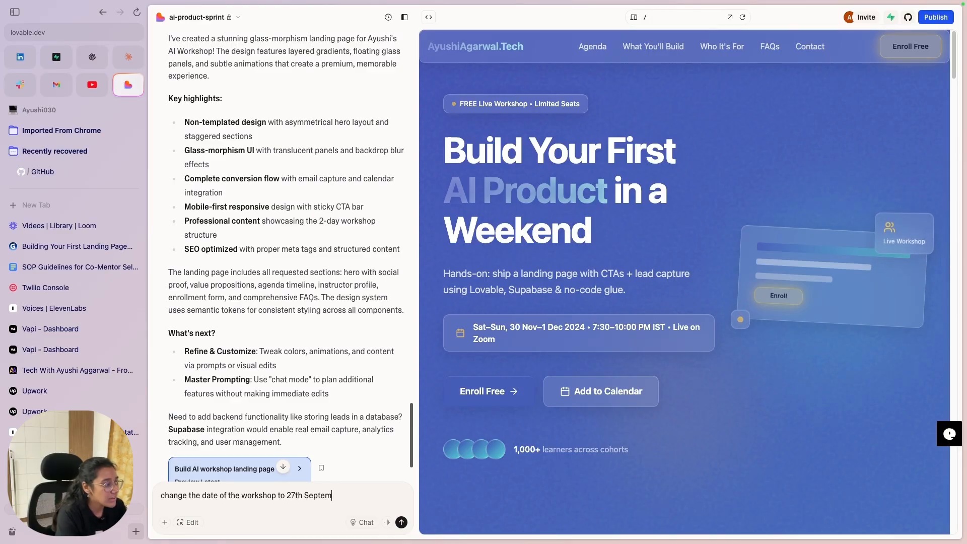
text(ber and 28th )
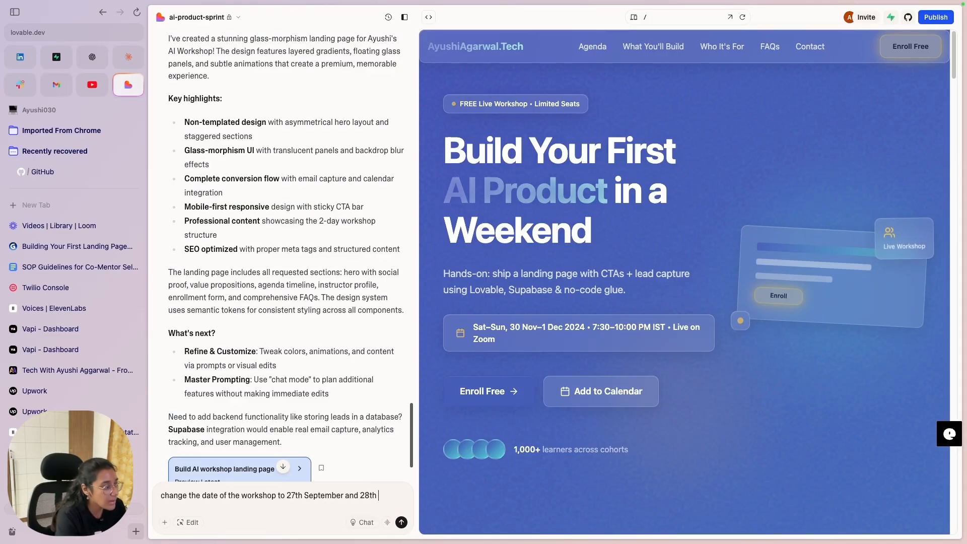
text(Septembe)
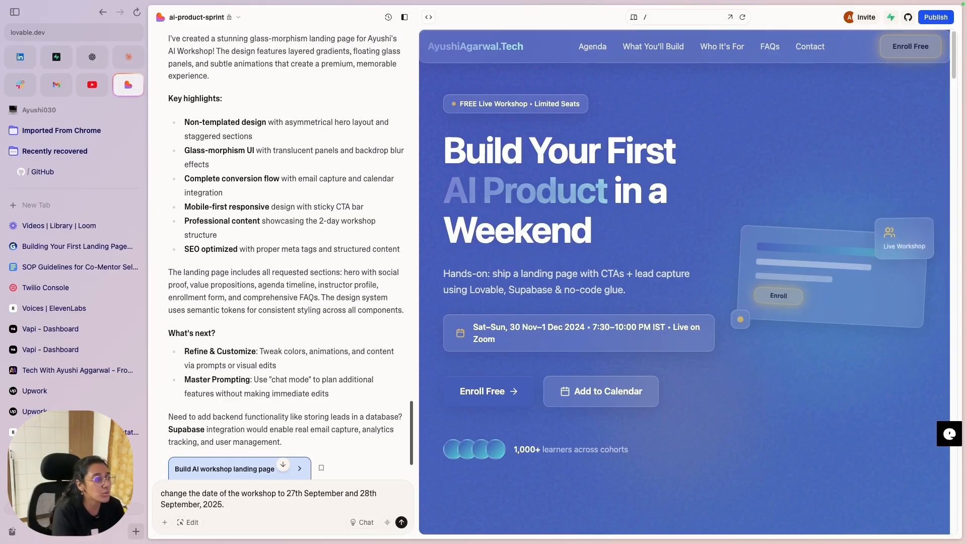
text(r, 2025.)
key(shift+Return)
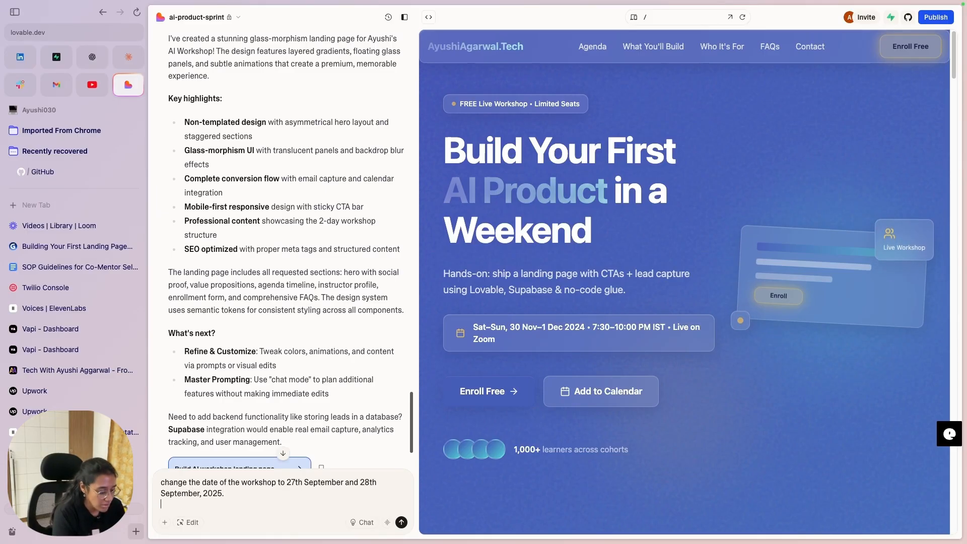
text(make this change)
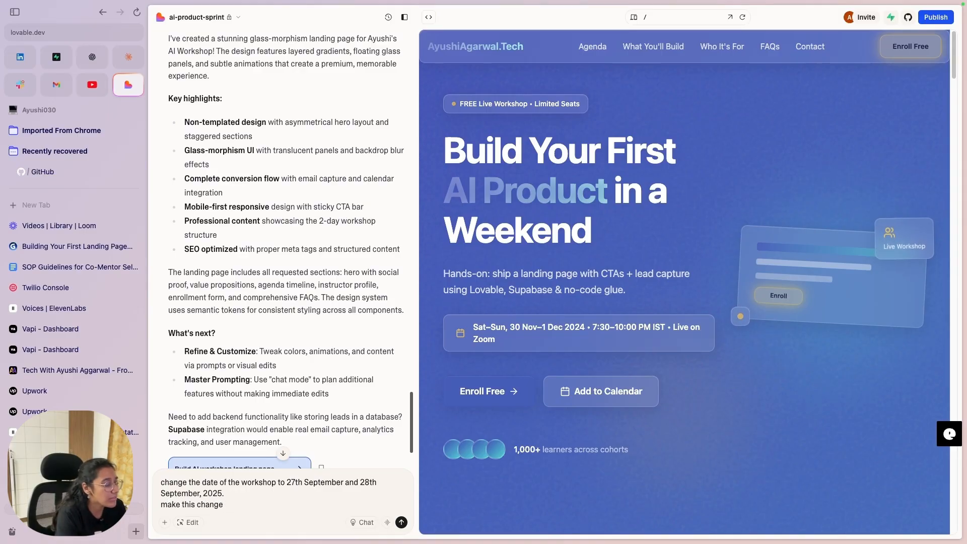
key(BackSpace)
key(BackSpace)
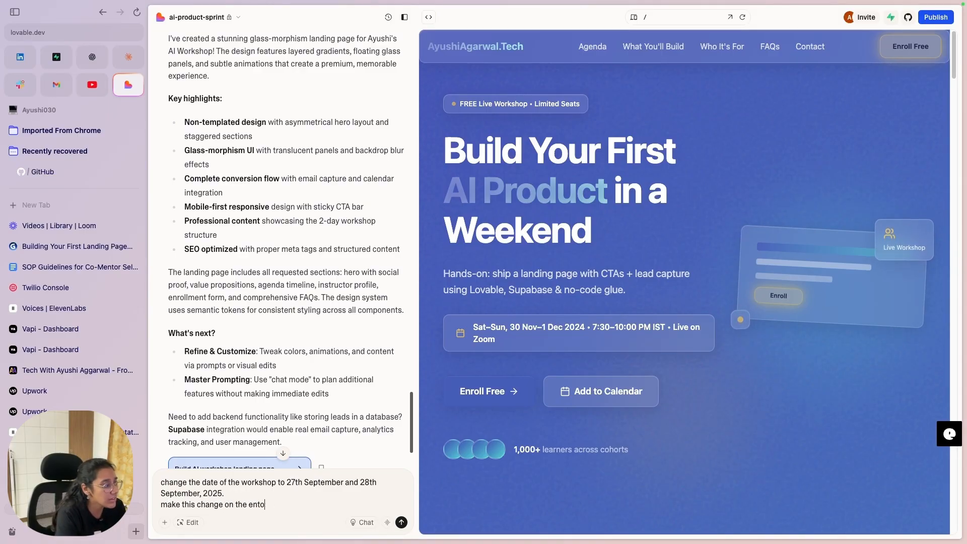
key(BackSpace)
key(BackSpace)
key(BackSpace)
key(BackSpace)
key(BackSpace)
key(BackSpace)
key(BackSpace)
key(BackSpace)
key(BackSpace)
key(BackSpace)
key(BackSpace)
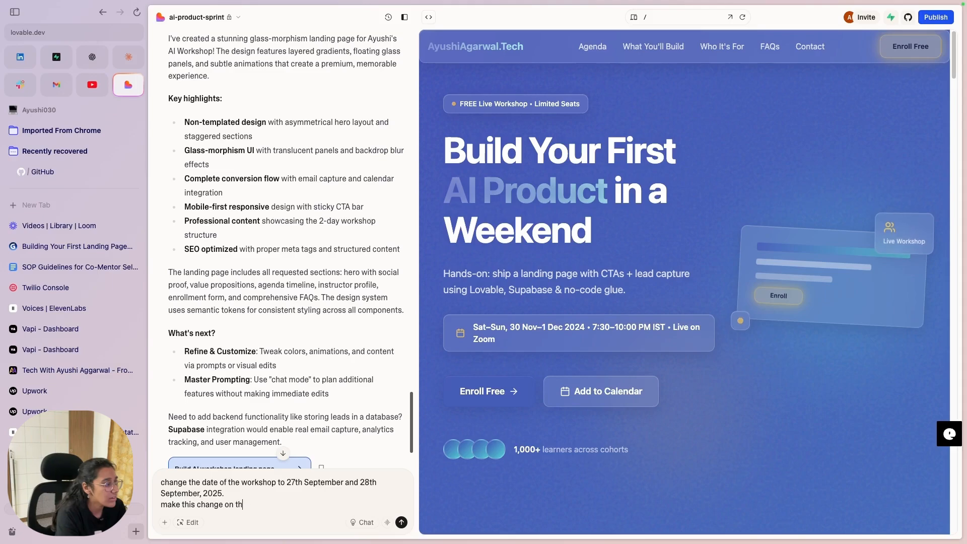
text(in the entire)
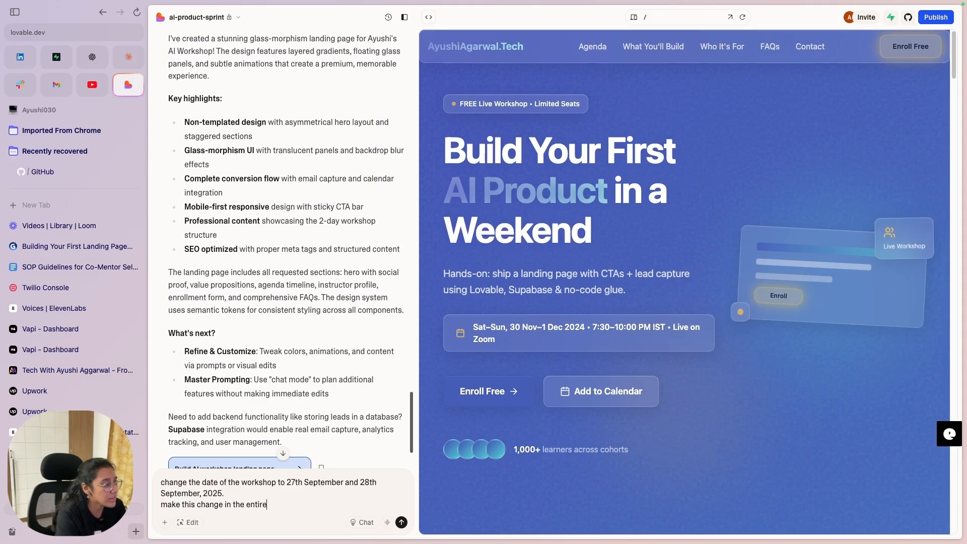
text( website)
key(Return)
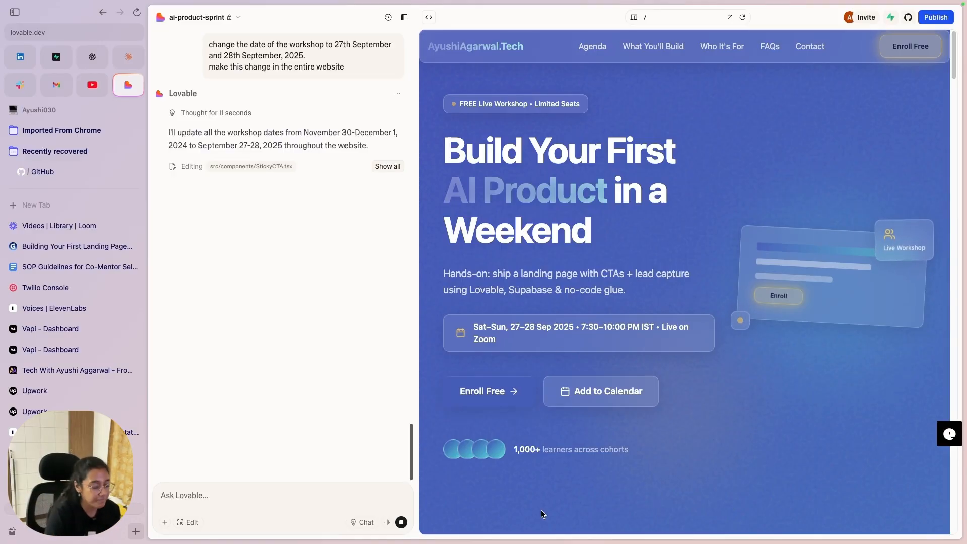
Step: Glance at the Gamma slide desktop and return while Lovable applies the date edits
key(ctrl+Left)
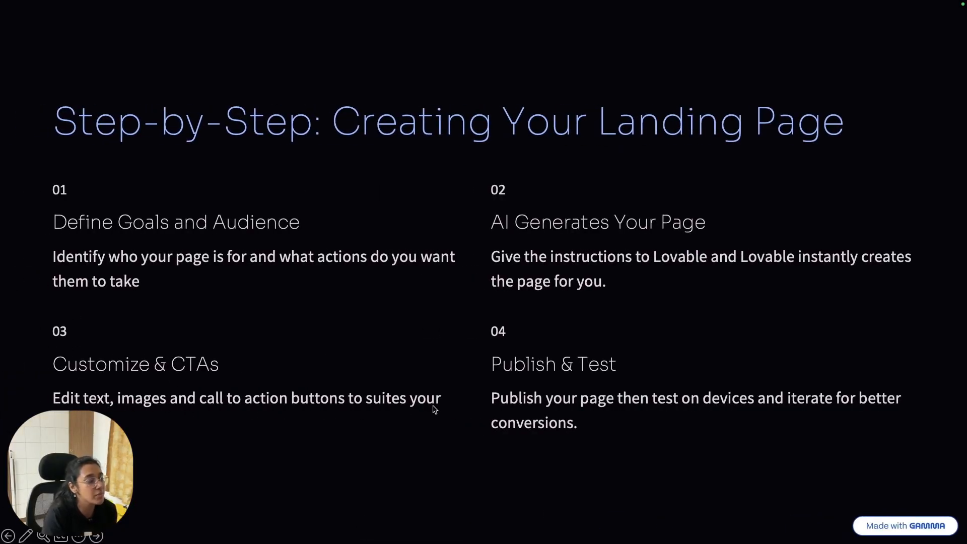
key(ctrl+Right)
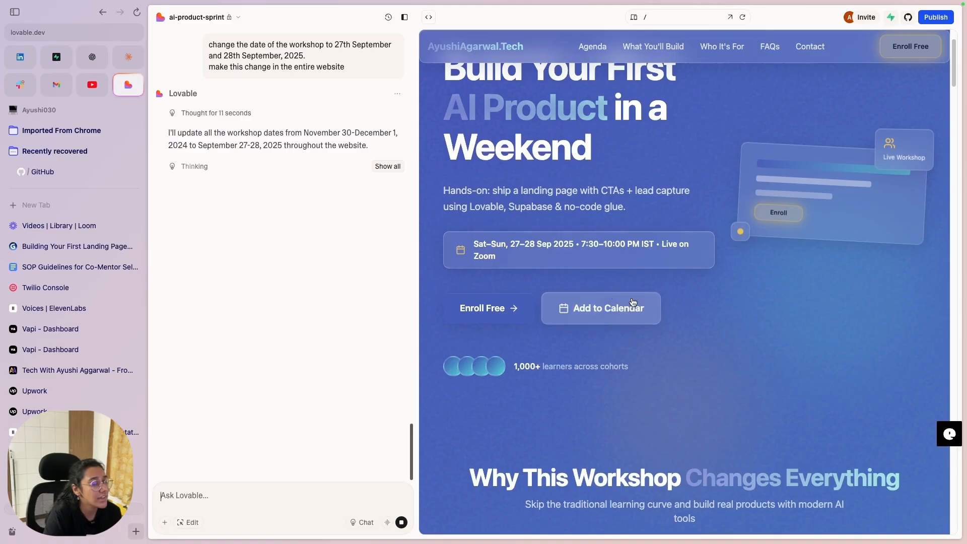
Step: Test the calendar link with the new 27–28 Sep 2025 dates, then scroll the updated page
click(610, 300)
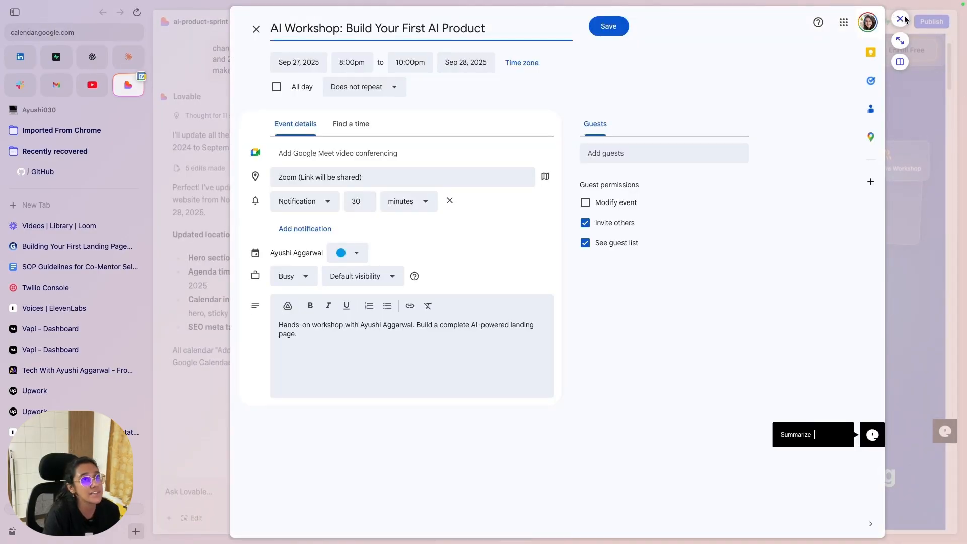
click(899, 19)
scroll(740, 383, down, 6)
scroll(724, 377, down, 2)
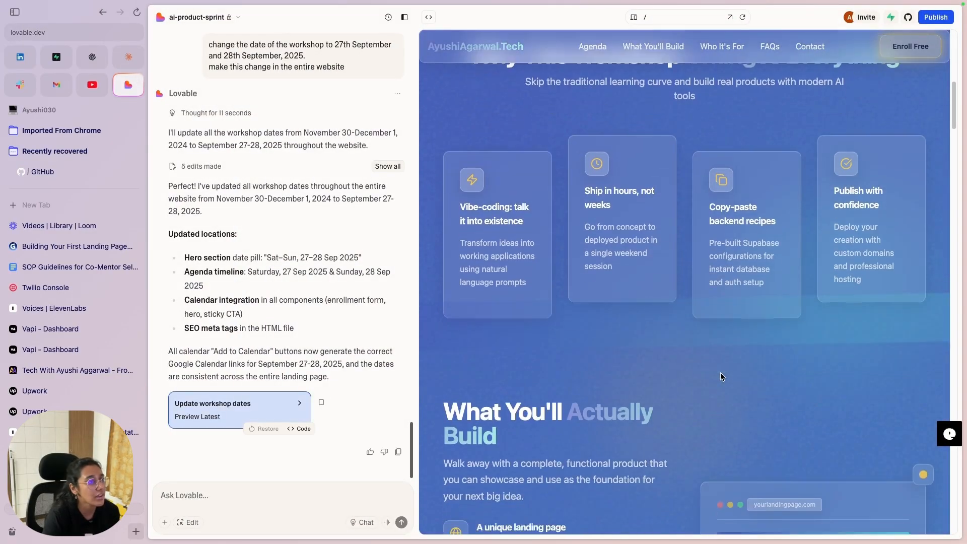
scroll(720, 373, up, 4)
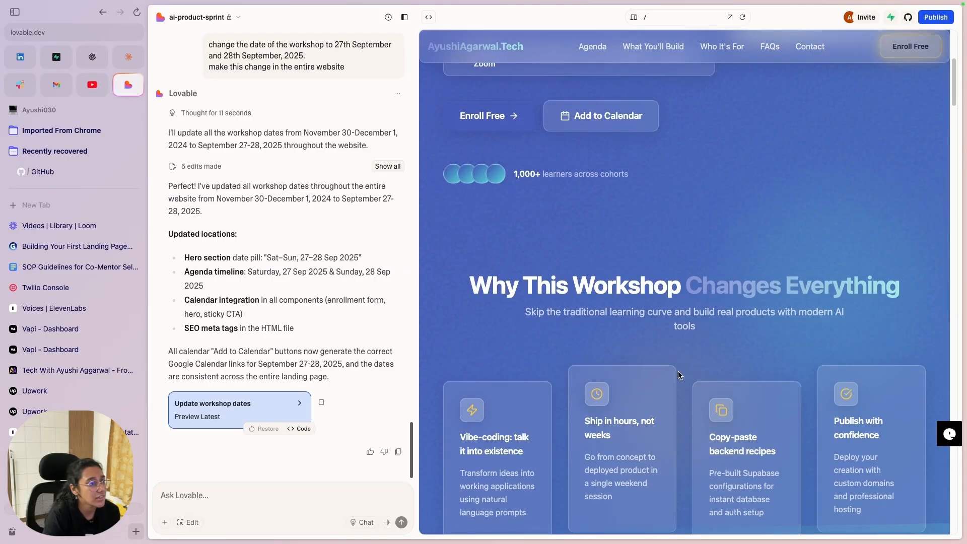
scroll(678, 371, up, 2)
scroll(648, 330, down, 7)
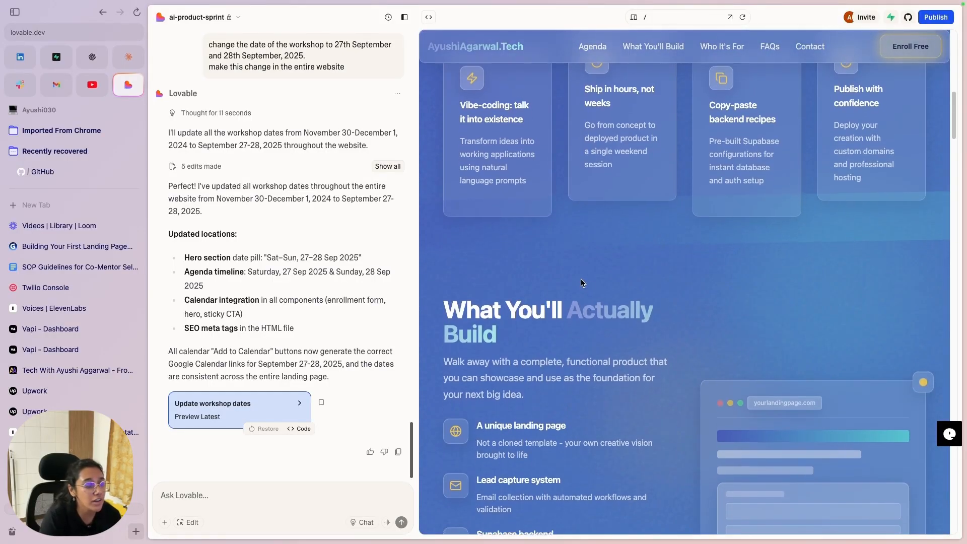
scroll(581, 279, down, 5)
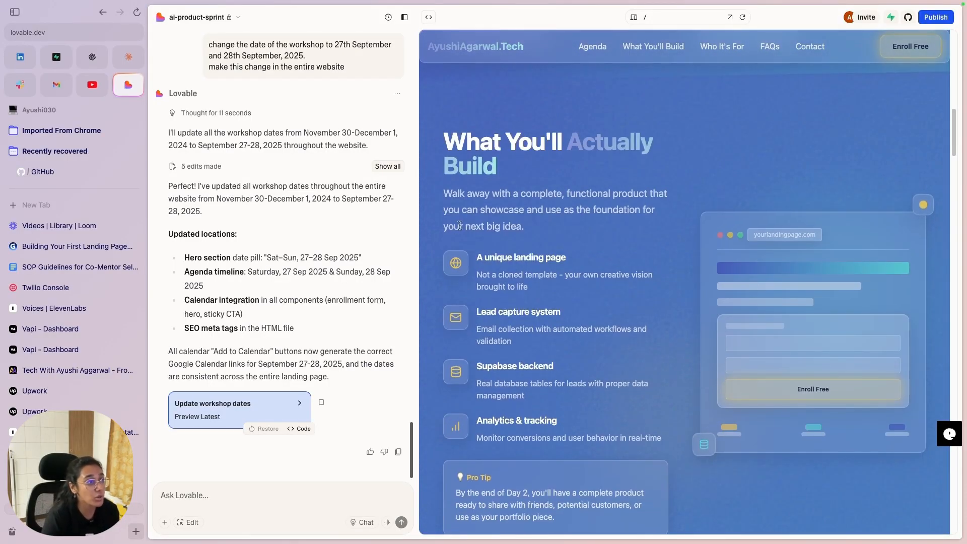
Step: Copy the preview's feature list text and jump to the free-spot signup form
drag(442, 265, 667, 451)
key(super+c)
scroll(666, 451, down, 2)
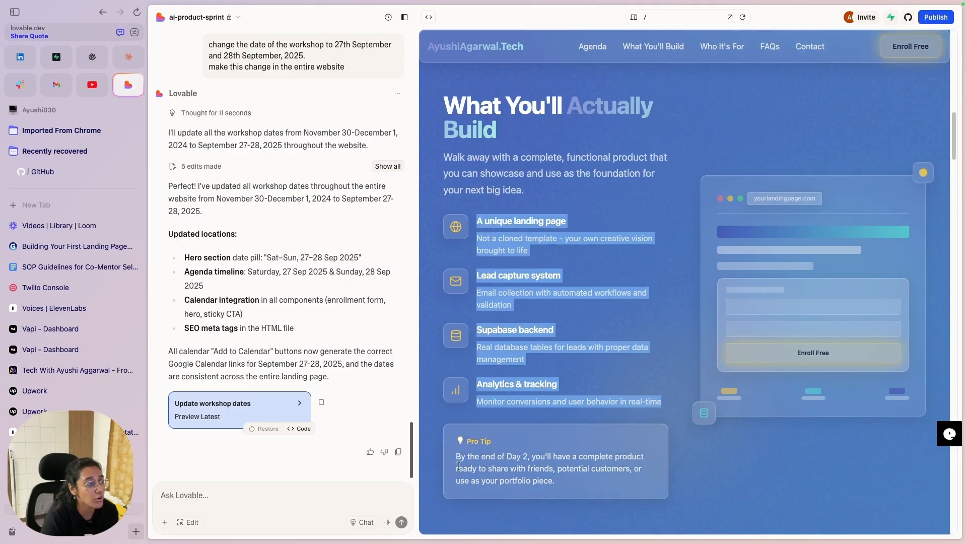
click(606, 488)
scroll(575, 467, down, 15)
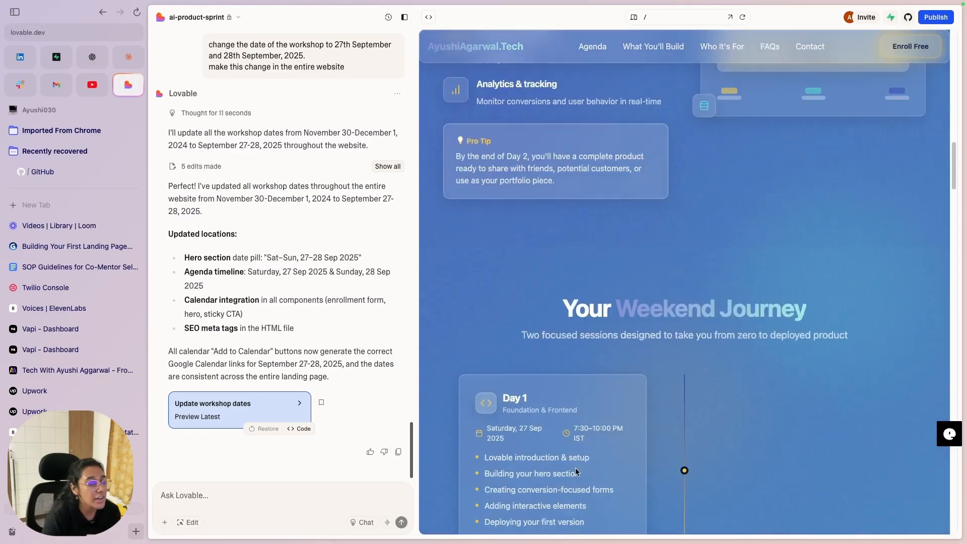
scroll(561, 396, down, 15)
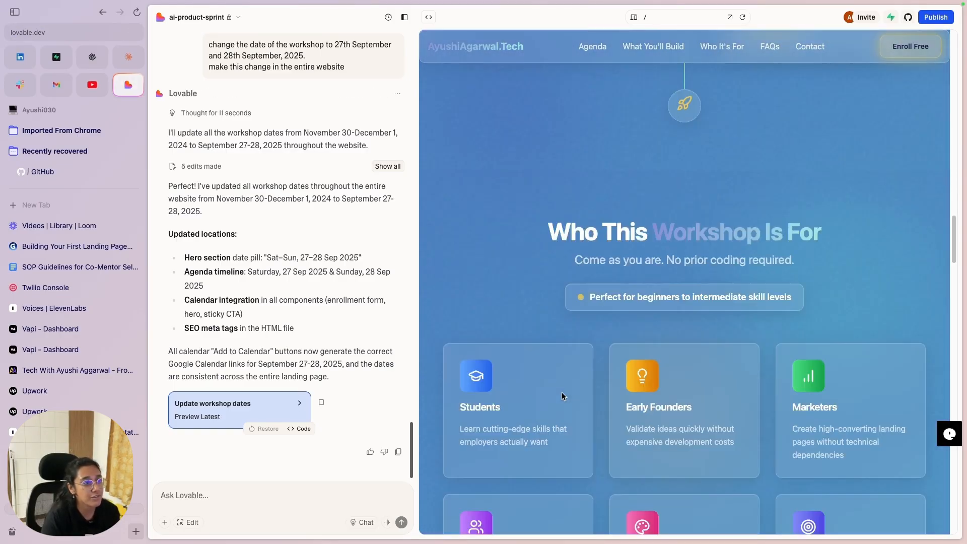
scroll(661, 279, down, 10)
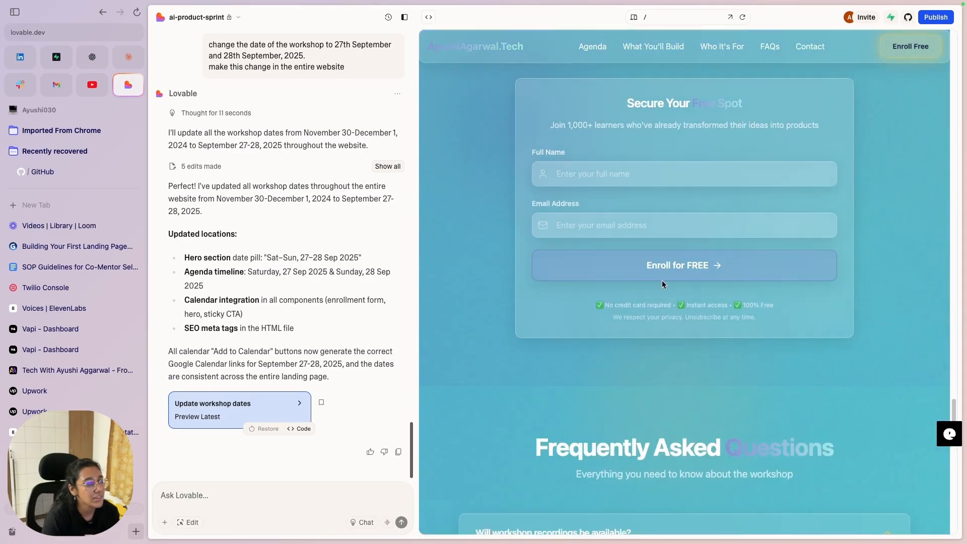
scroll(659, 282, up, 6)
click(679, 265)
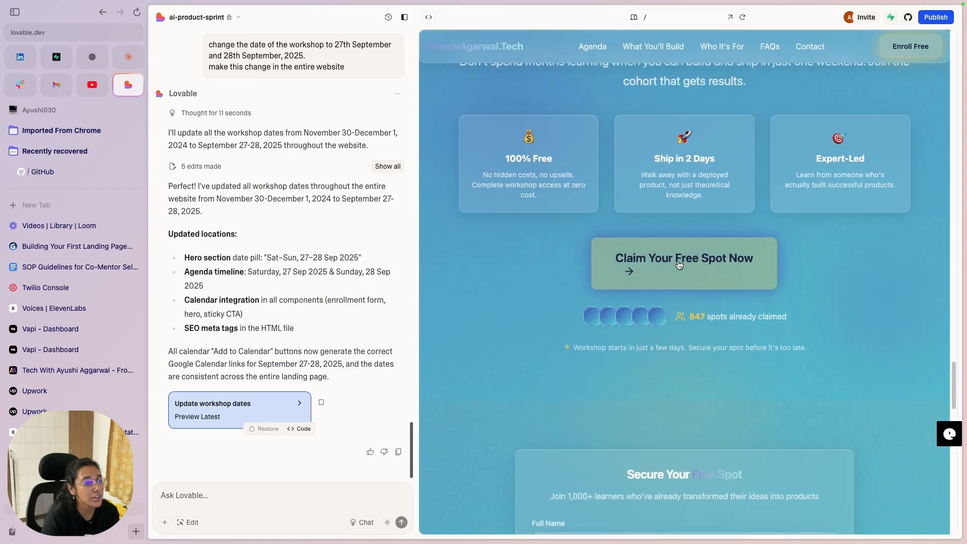
Step: Submit a test enrollment with a full name and saved email, dismissing the success notice
click(644, 173)
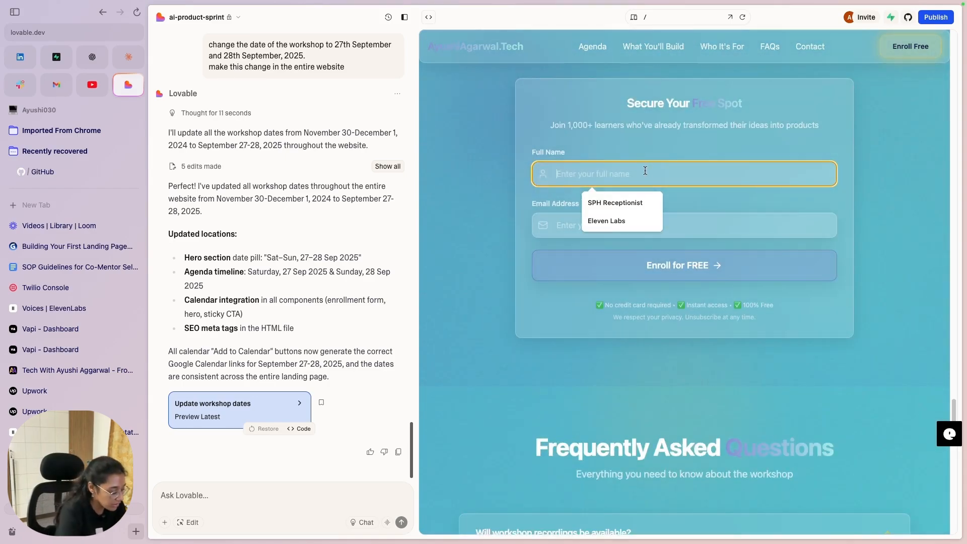
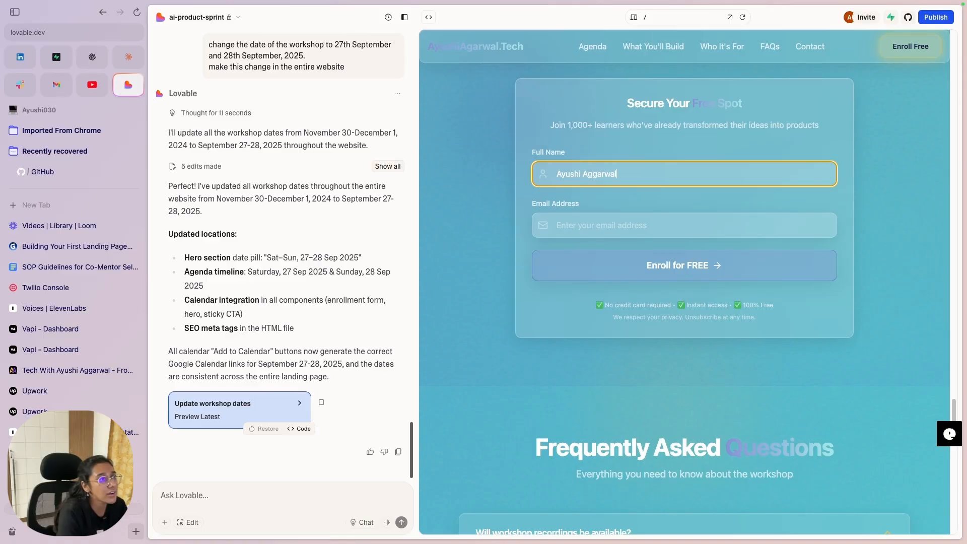
click(617, 216)
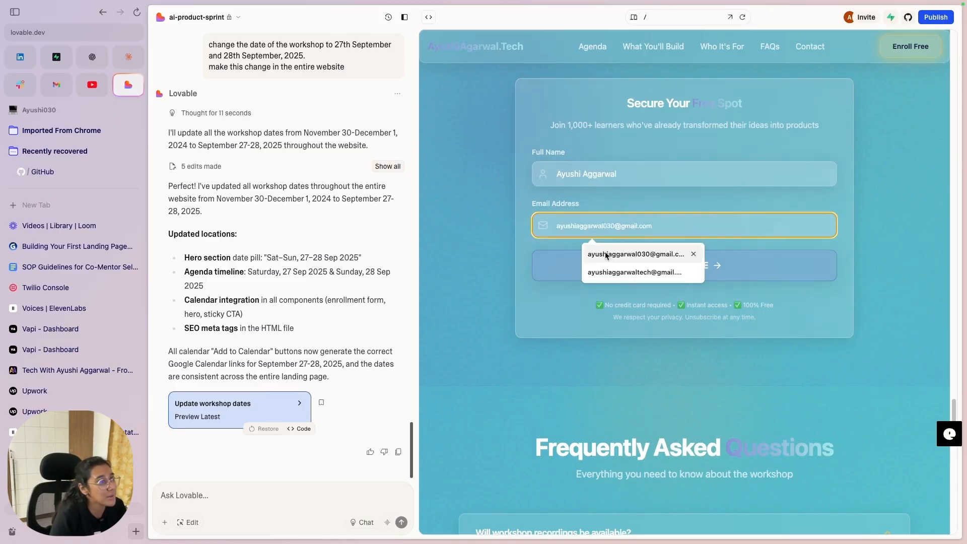
click(609, 257)
click(690, 267)
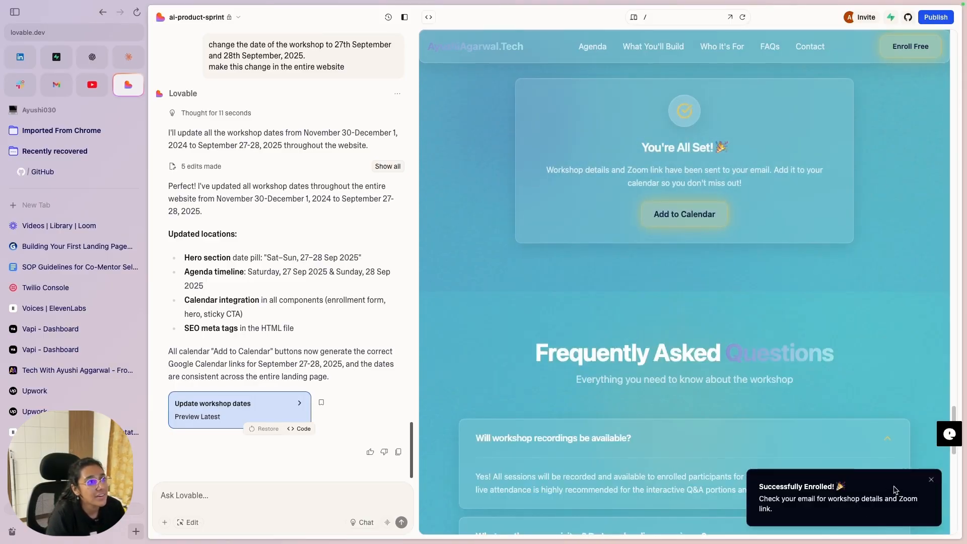
click(930, 481)
Step: Open the confirmation's Add to Calendar event and close it
click(706, 214)
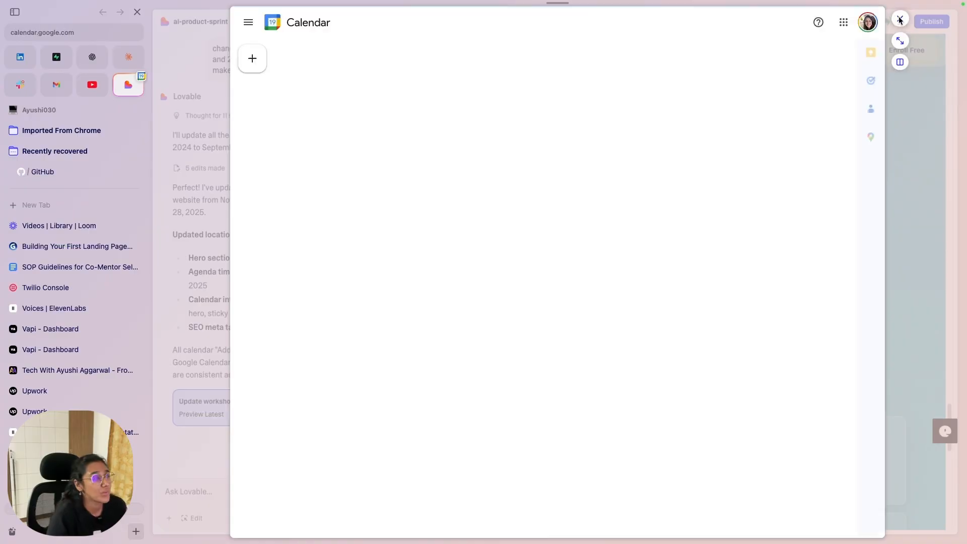
click(899, 19)
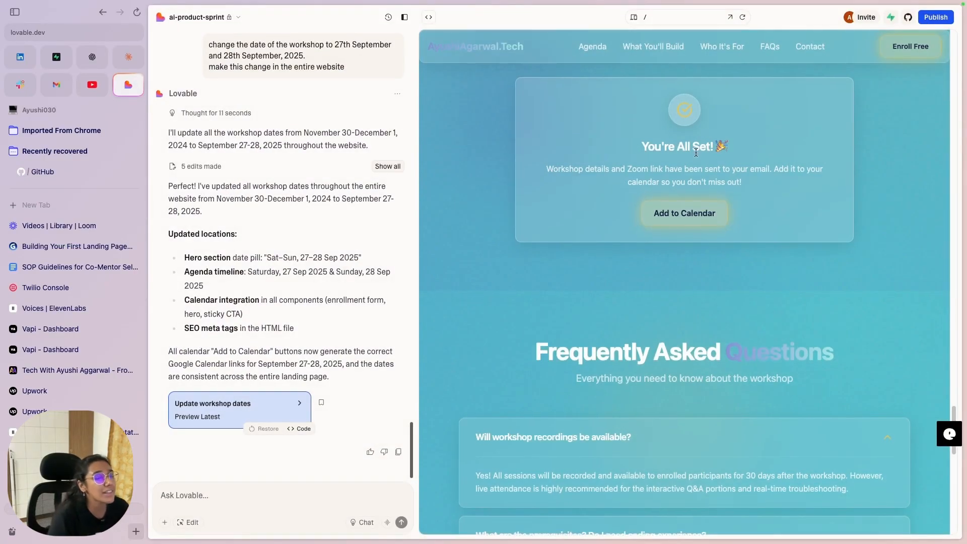
scroll(692, 154, up, 5)
Step: Peek at the Supabase options, then reload the preview and scroll to the Free Weekend Access offer
click(891, 17)
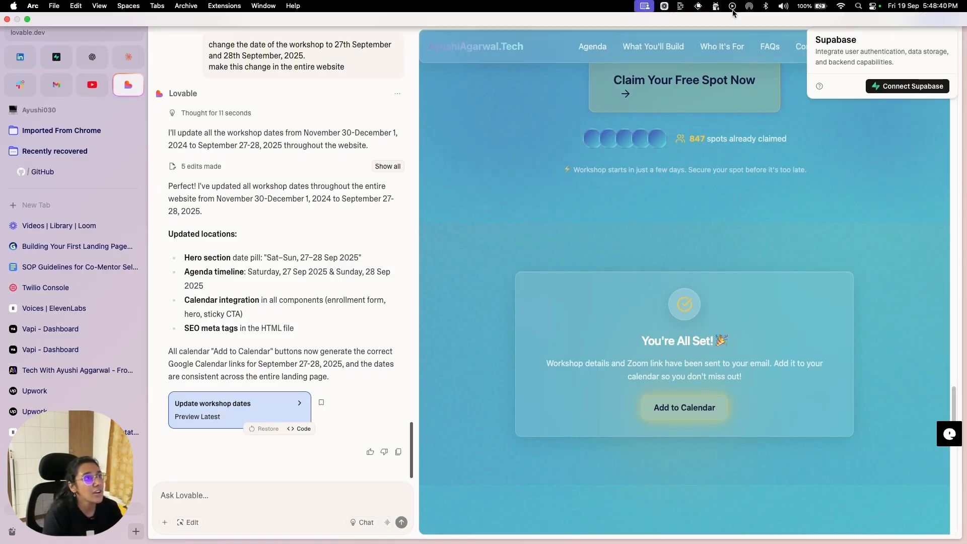
click(737, 19)
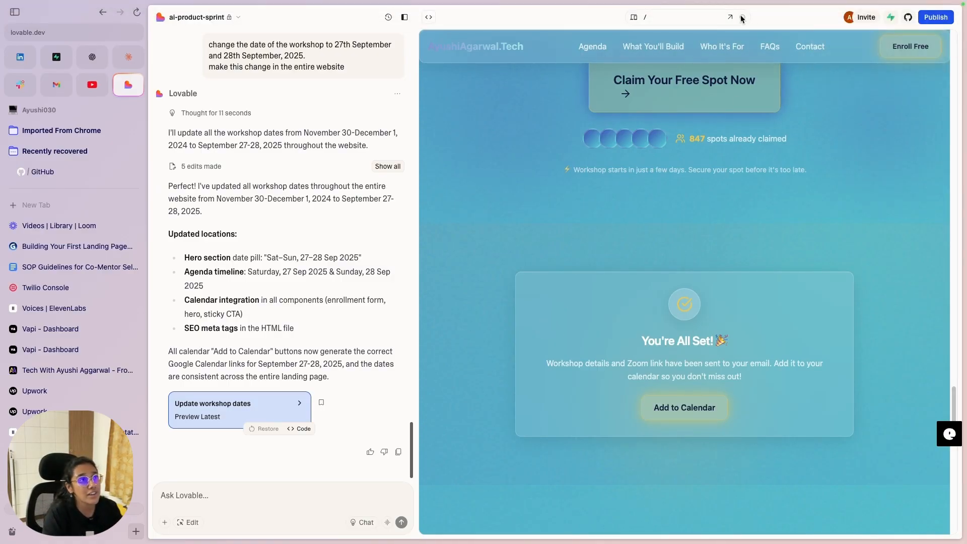
click(741, 17)
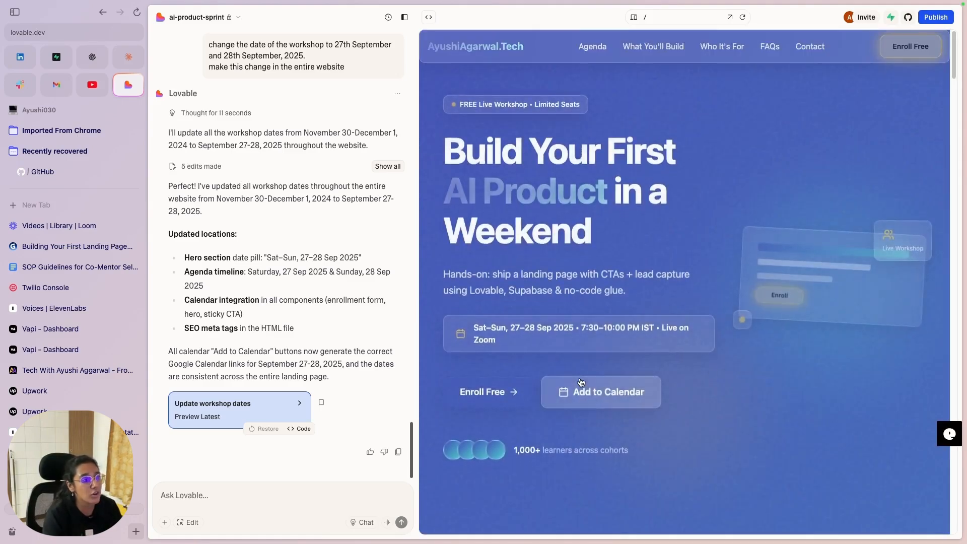
scroll(598, 343, down, 15)
scroll(619, 340, down, 15)
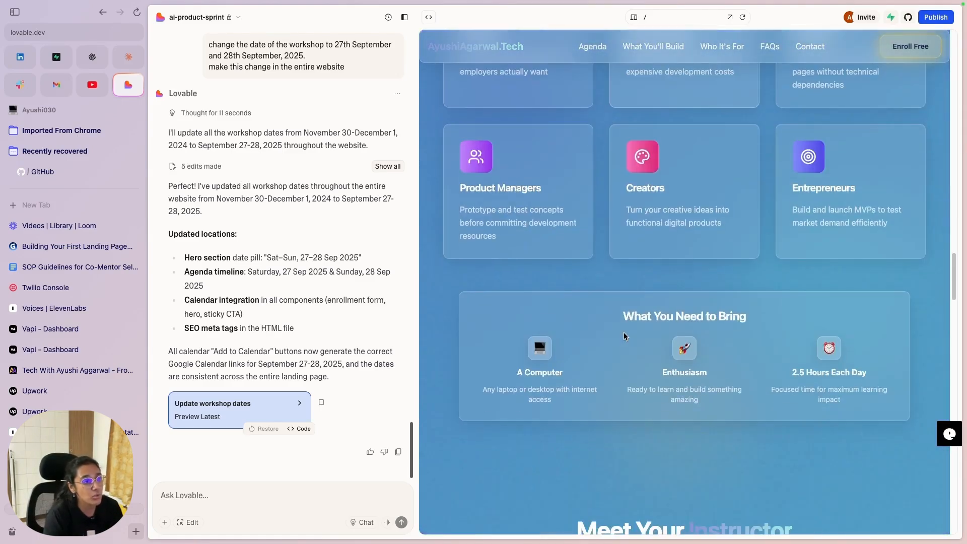
scroll(623, 334, down, 15)
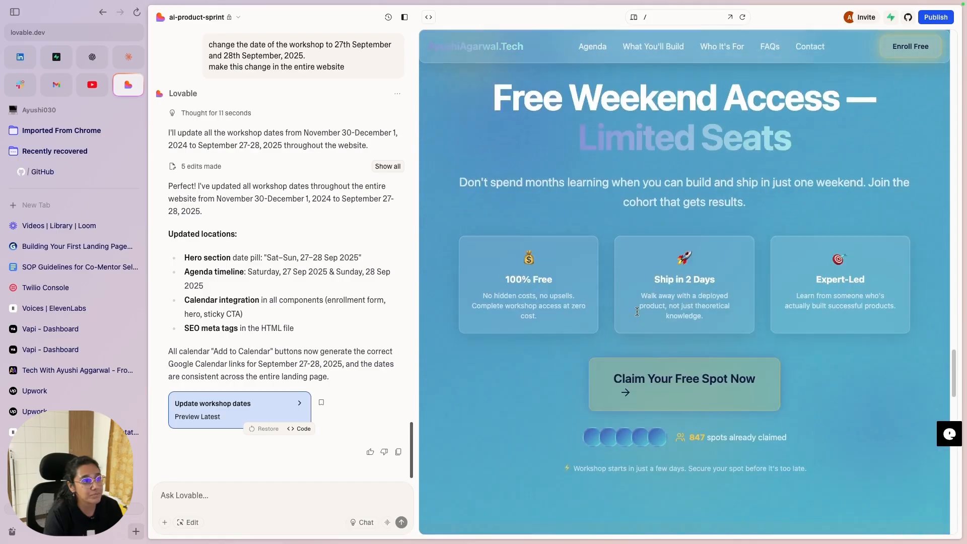
Step: Start connecting Supabase and choose to create a new project in the organization
click(891, 19)
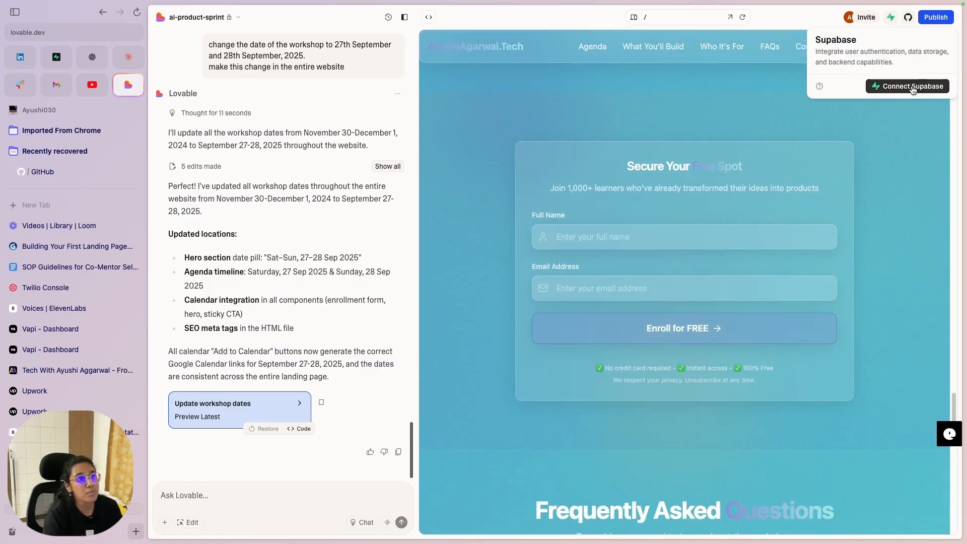
click(912, 87)
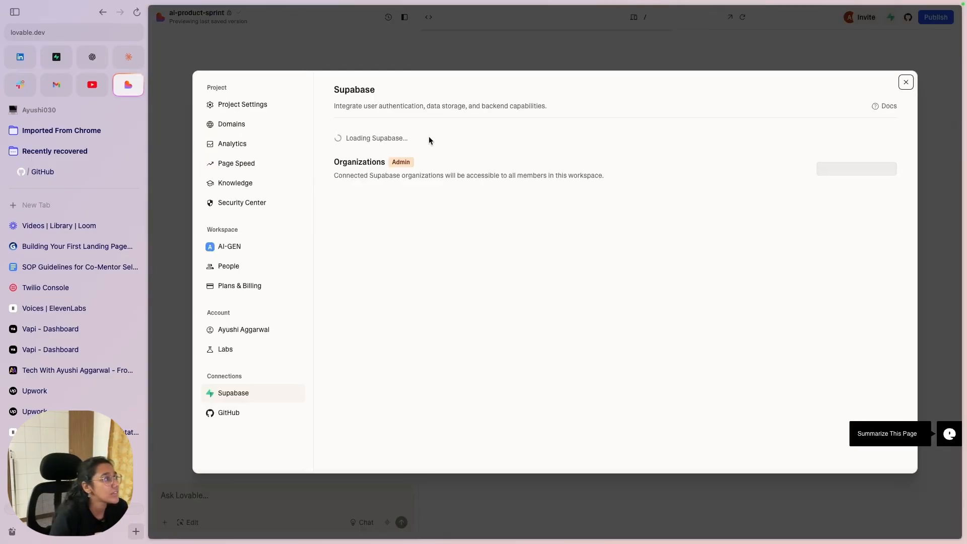
click(862, 142)
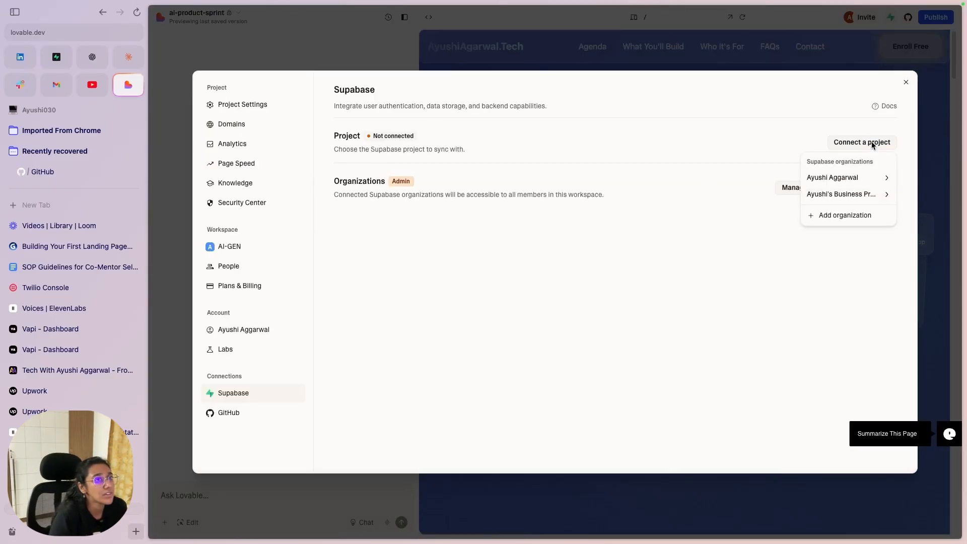
mouse_move(846, 196)
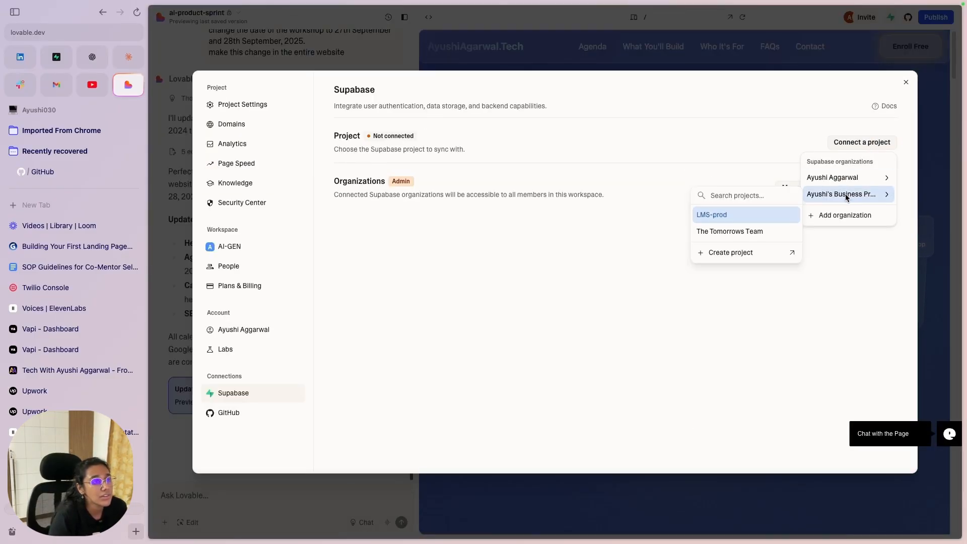
click(742, 252)
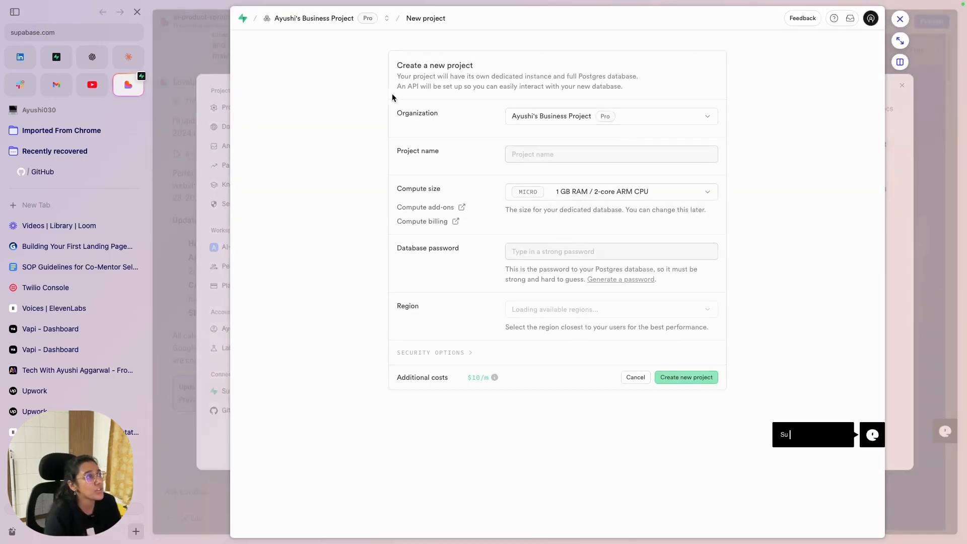
Step: Name the project 'AI- Workshop', create it, accept the compute cost and save the database password
click(618, 154)
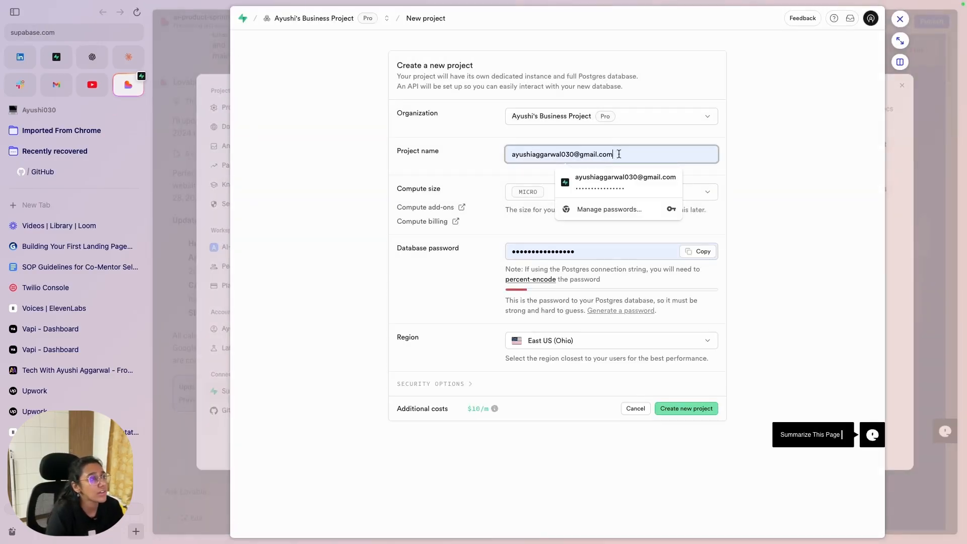
drag(618, 154, 474, 155)
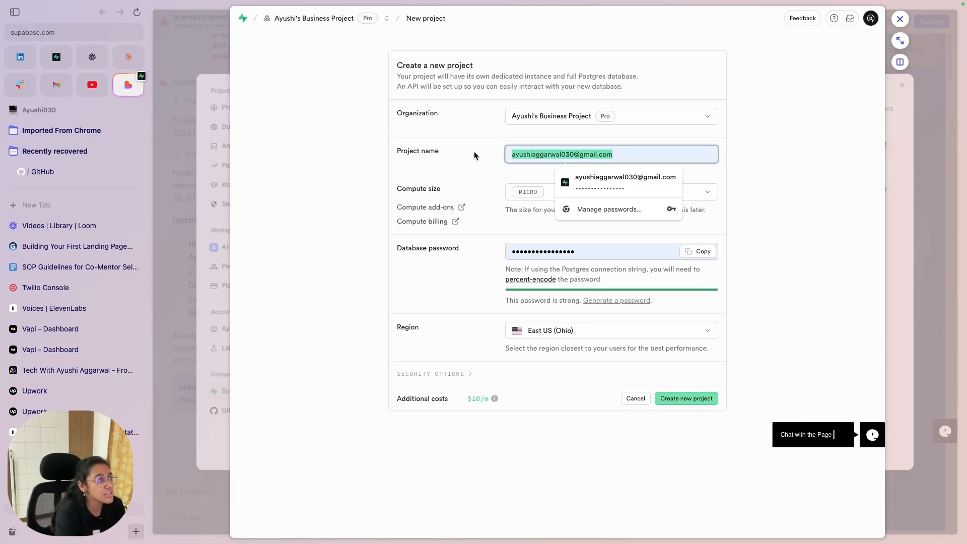
text(Nayna)
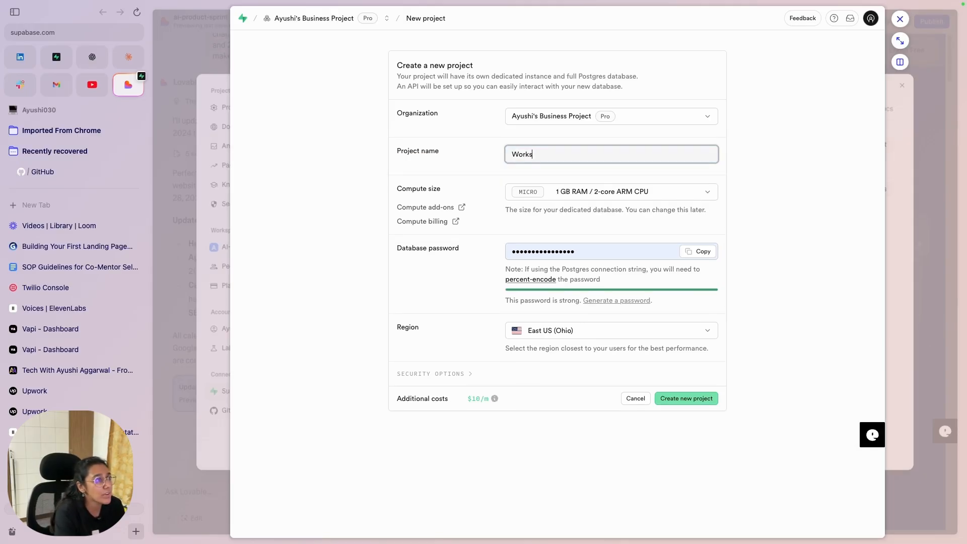
key(super+BackSpace)
text(AI - W)
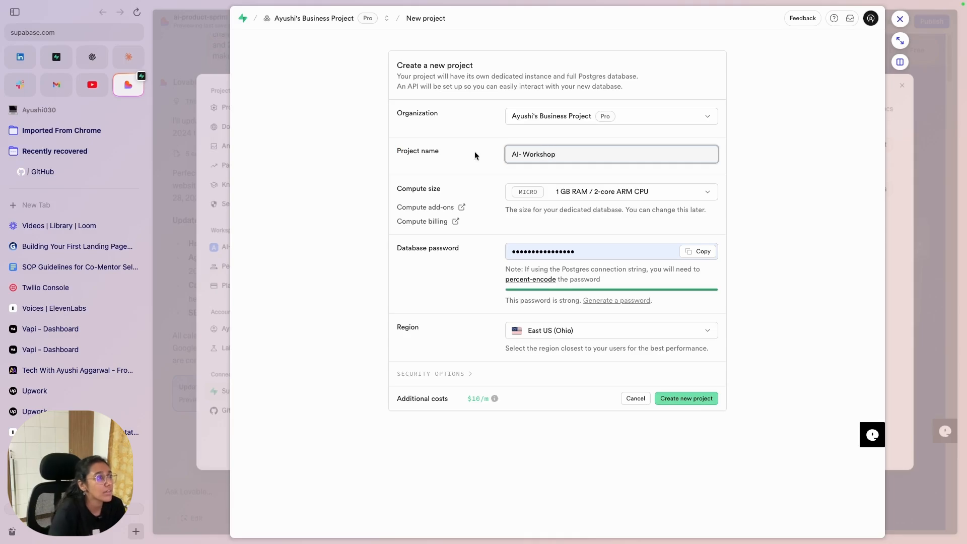
click(462, 277)
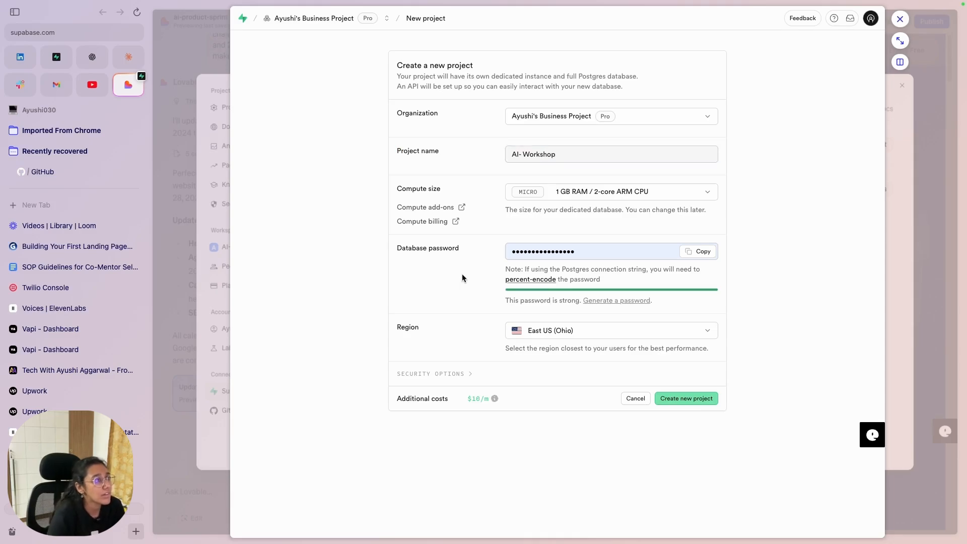
click(675, 399)
click(630, 312)
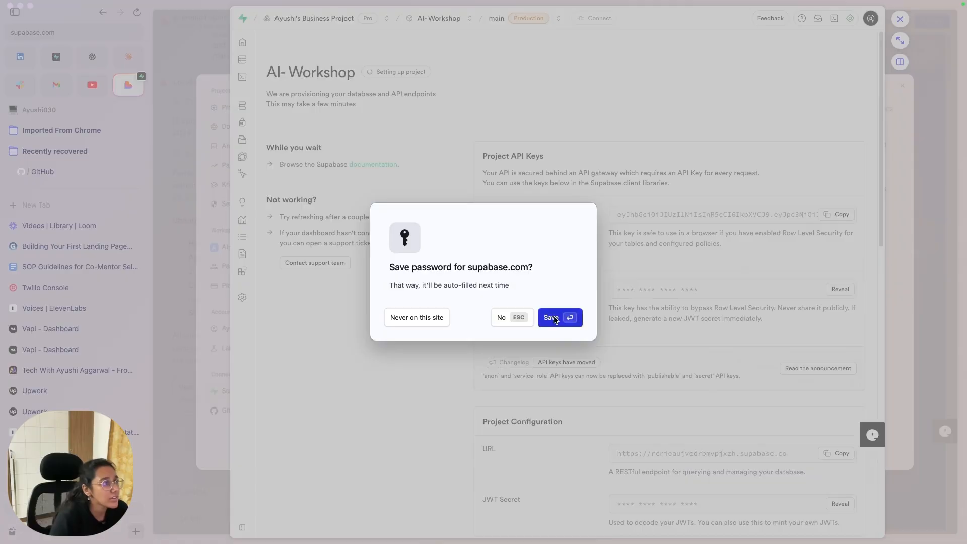
click(558, 307)
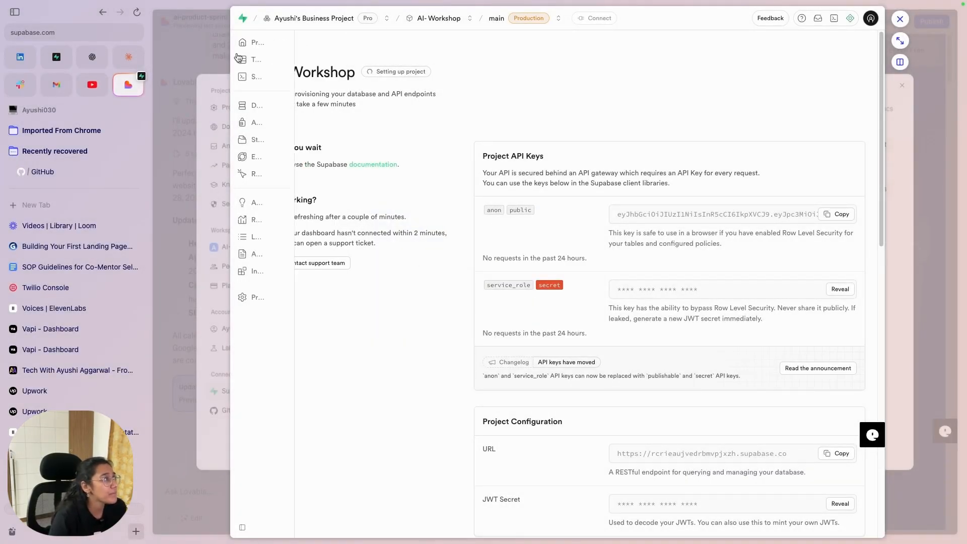
Step: Expand the still-setting-up AI- Workshop Supabase project, then return to Lovable's Supabase settings
click(901, 16)
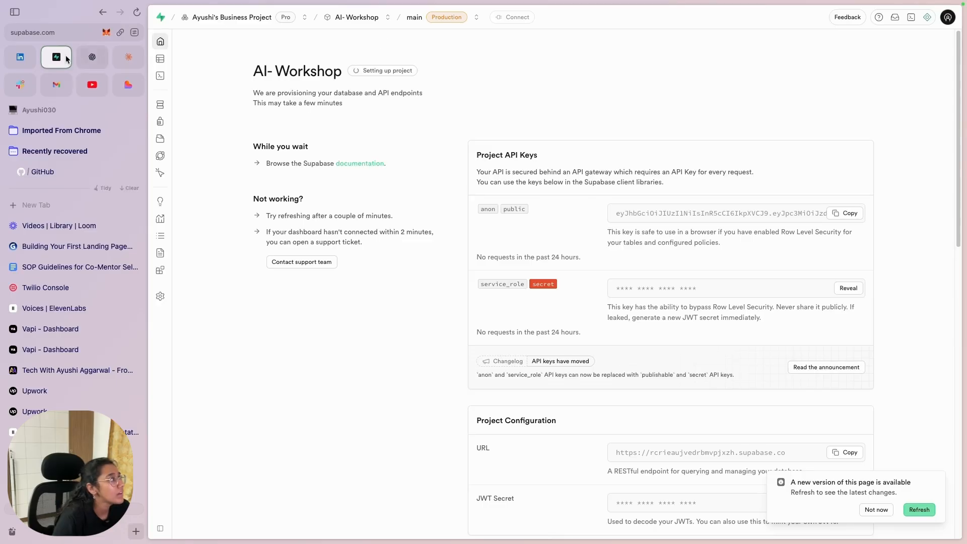
click(129, 85)
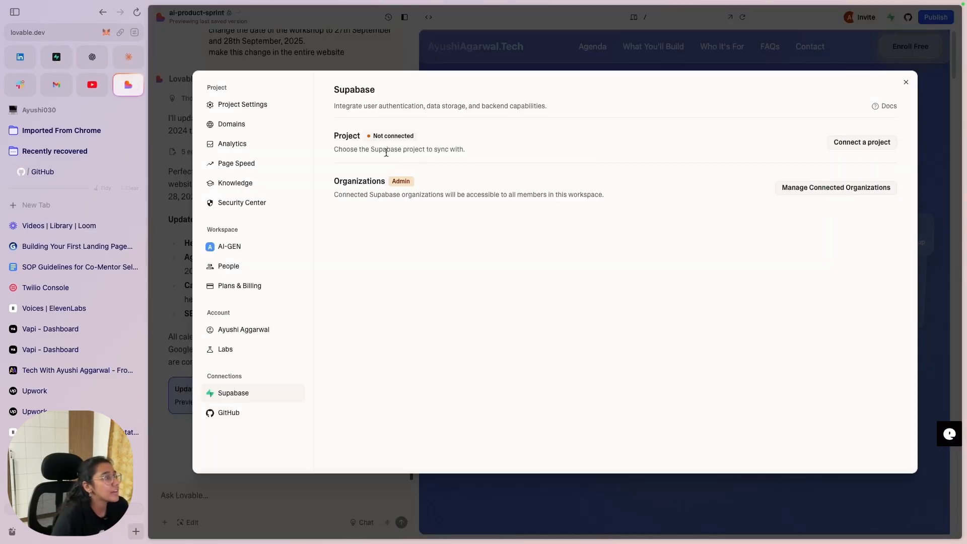
click(905, 82)
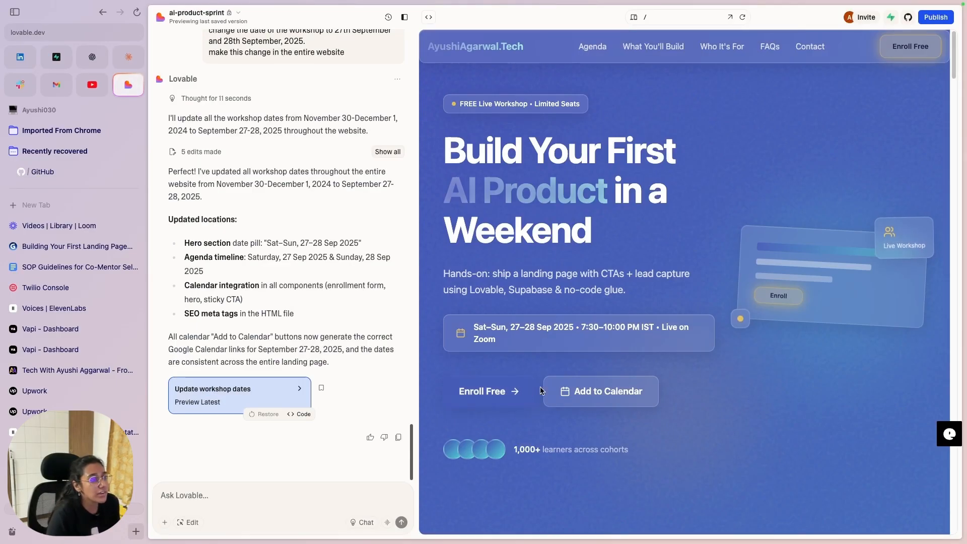
Step: Ask Lovable to make the Enroll Free button yellow so it stands out on the page
click(185, 495)
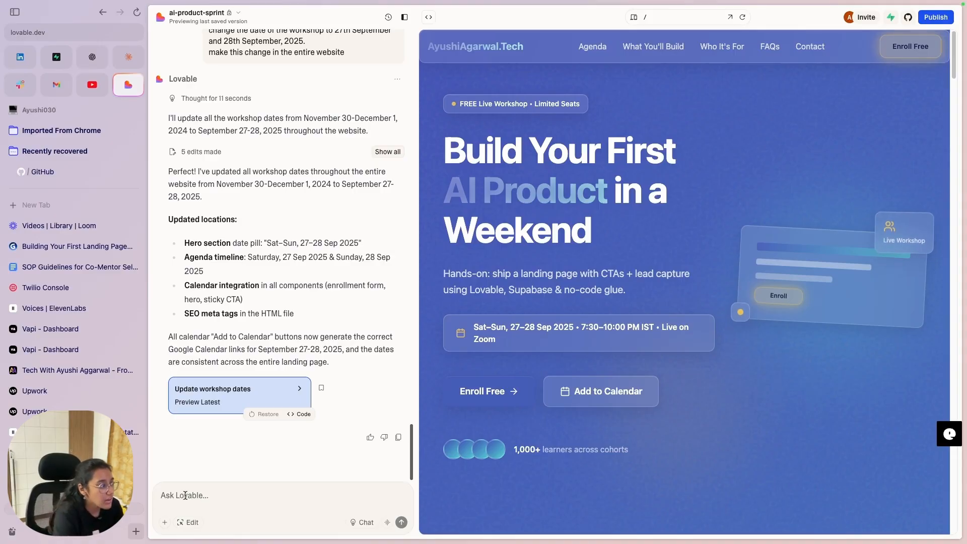
text(Make the E)
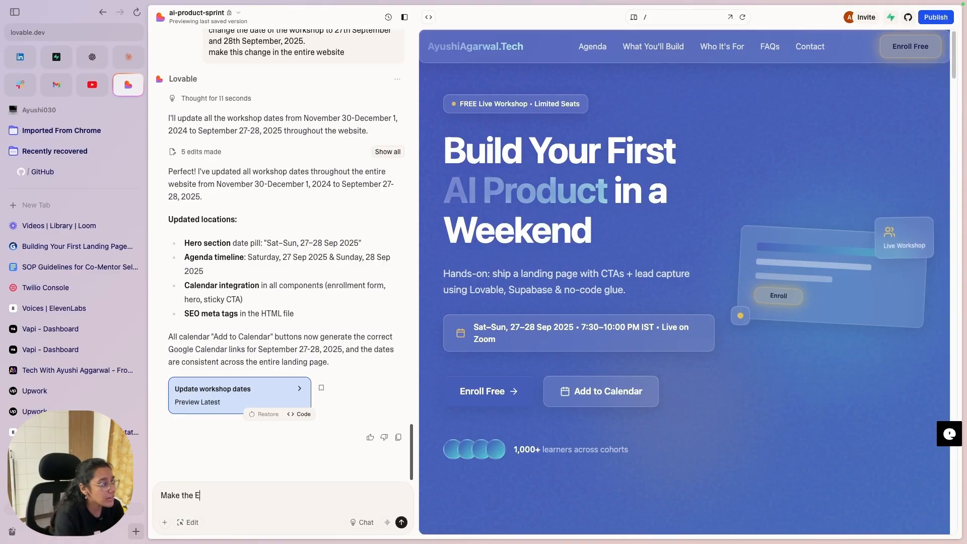
text(nroll F)
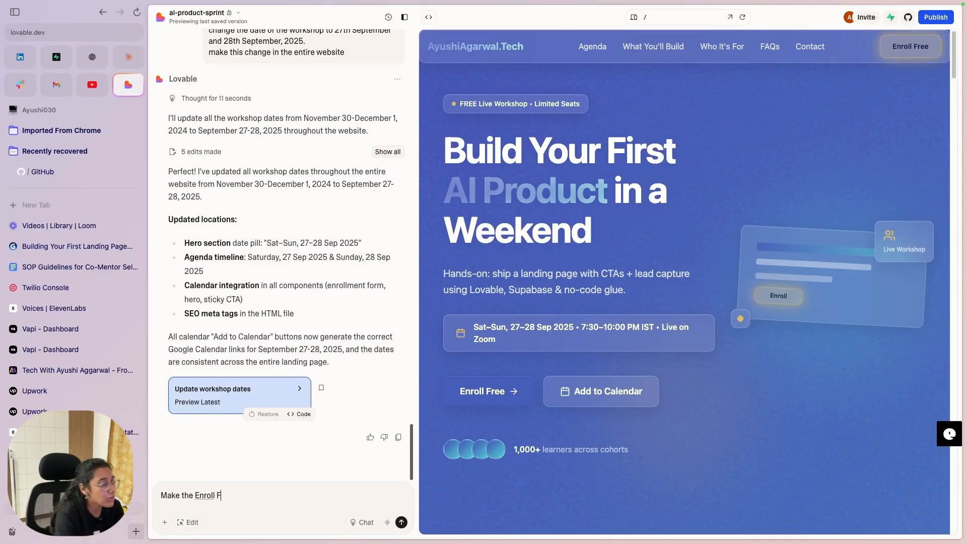
text(ree Button )
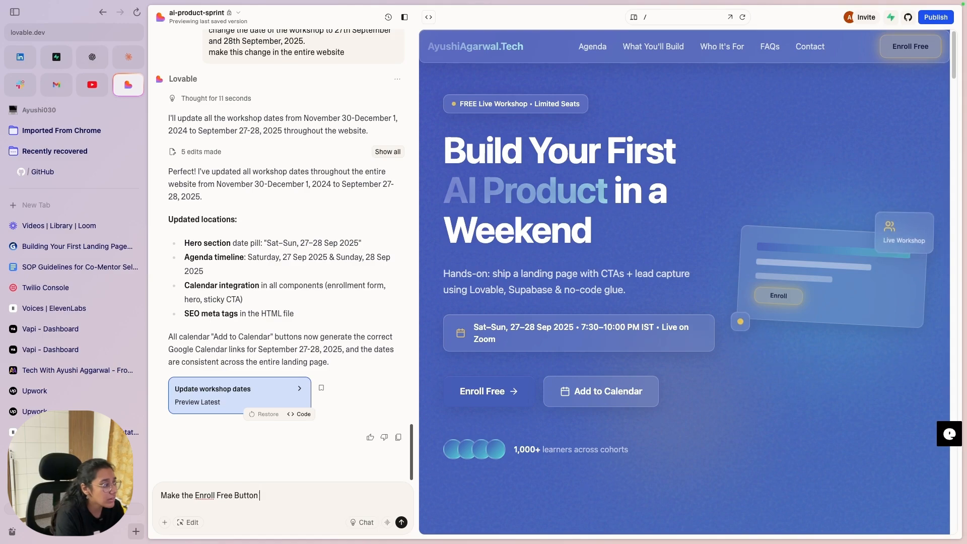
text(of)
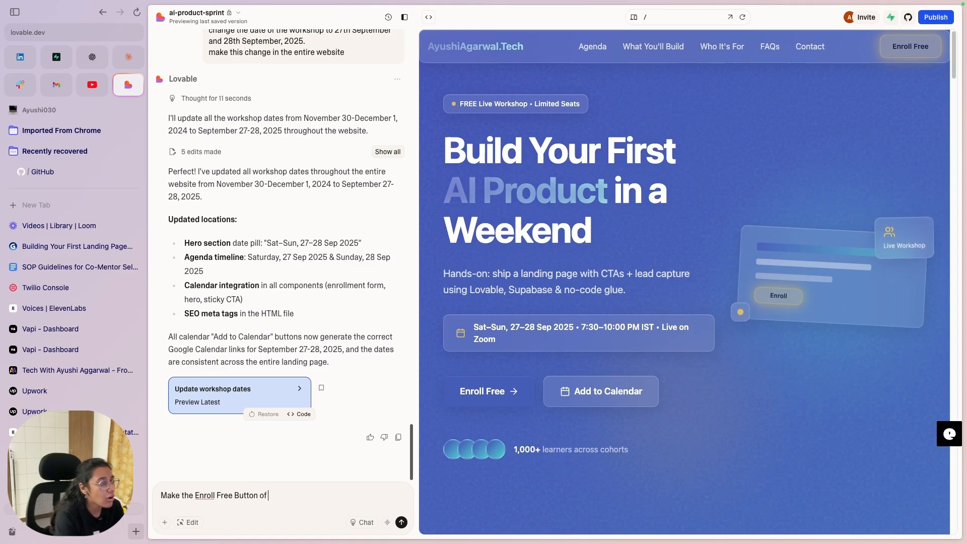
text( YEllo)
key(BackSpace)
key(BackSpace)
key(BackSpace)
key(BackSpace)
key(BackSpace)
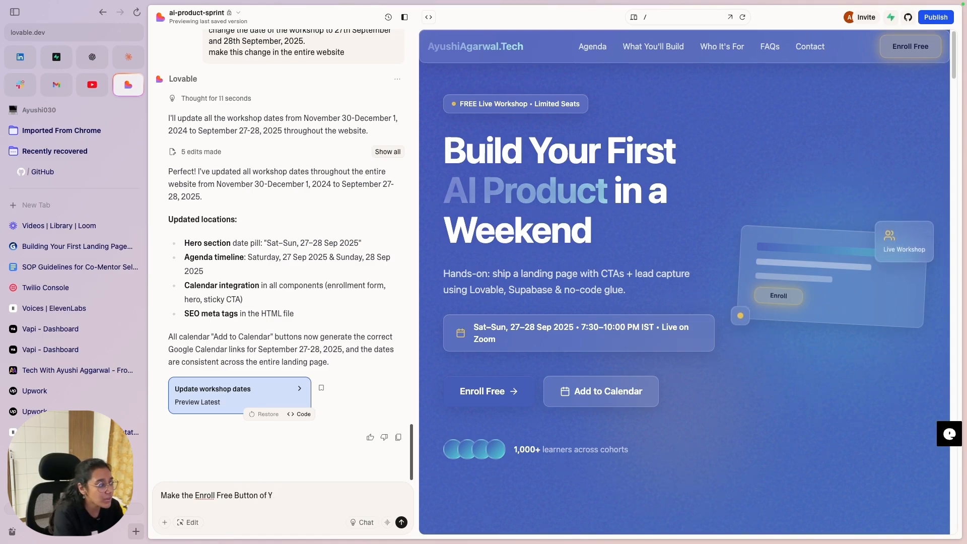
text(Yellow colo)
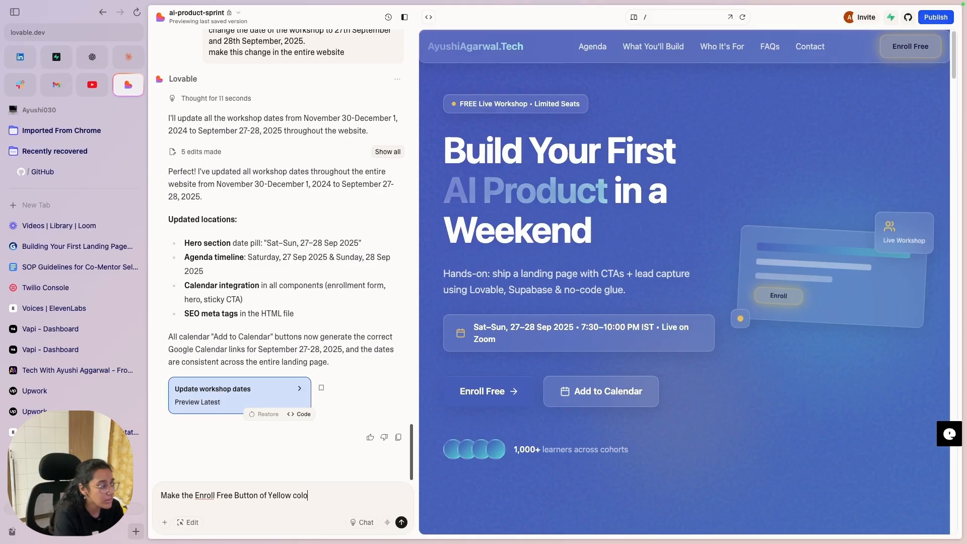
text(r to standout on )
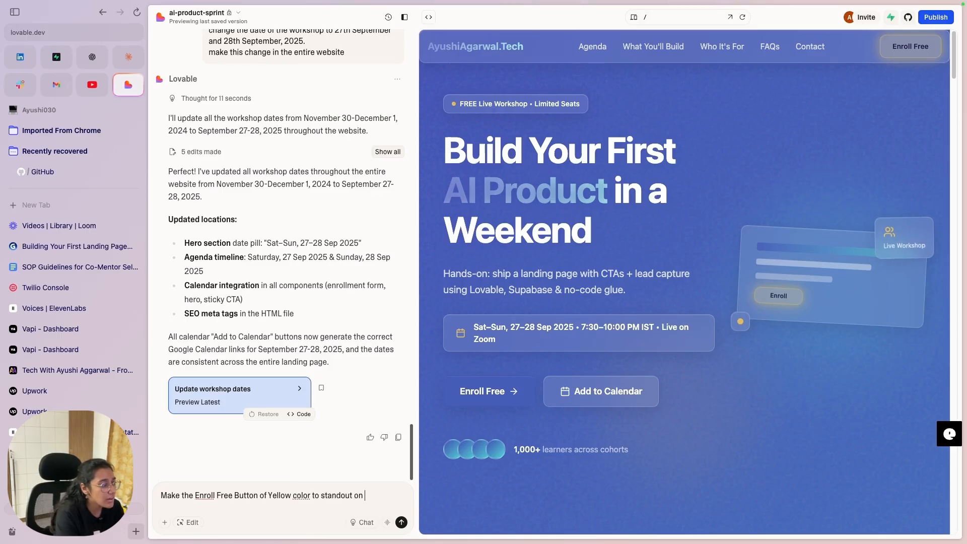
text(the page.)
key(Return)
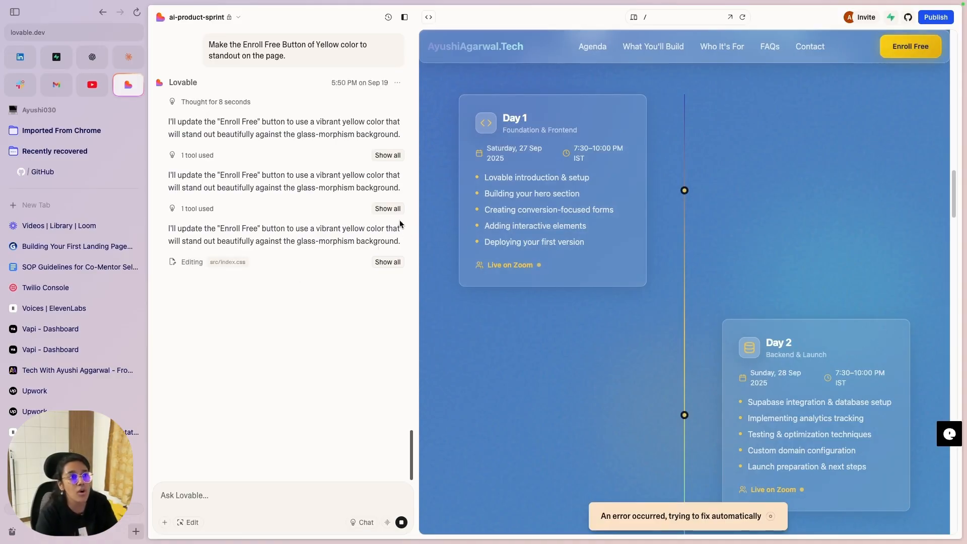
Step: Scroll the preview to check that the Enroll Free buttons now use the yellow gradient
scroll(755, 226, down, 15)
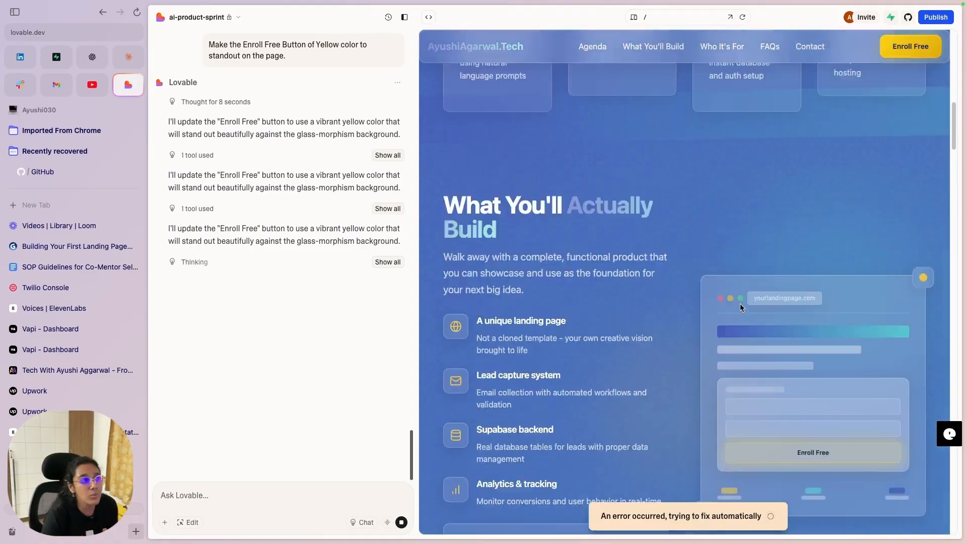
scroll(739, 304, up, 15)
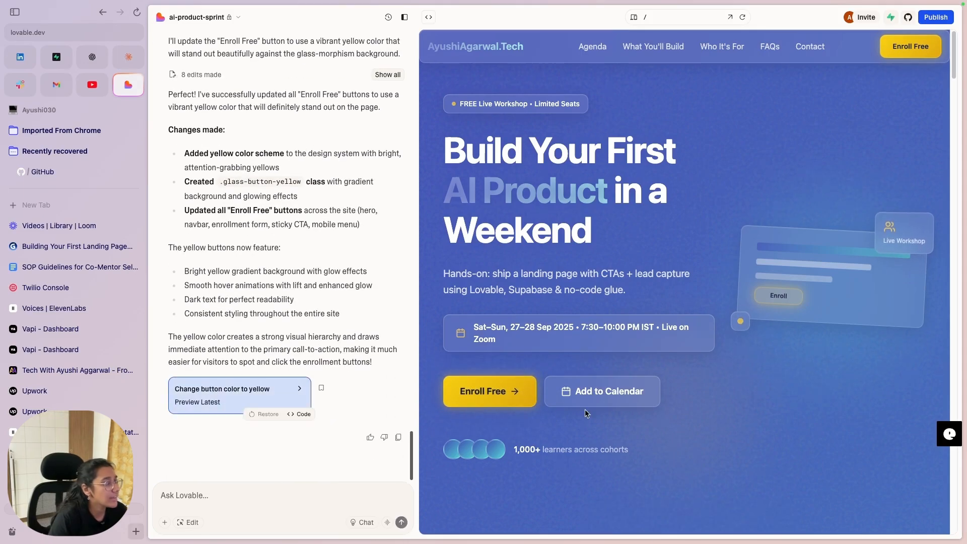
scroll(584, 409, down, 20)
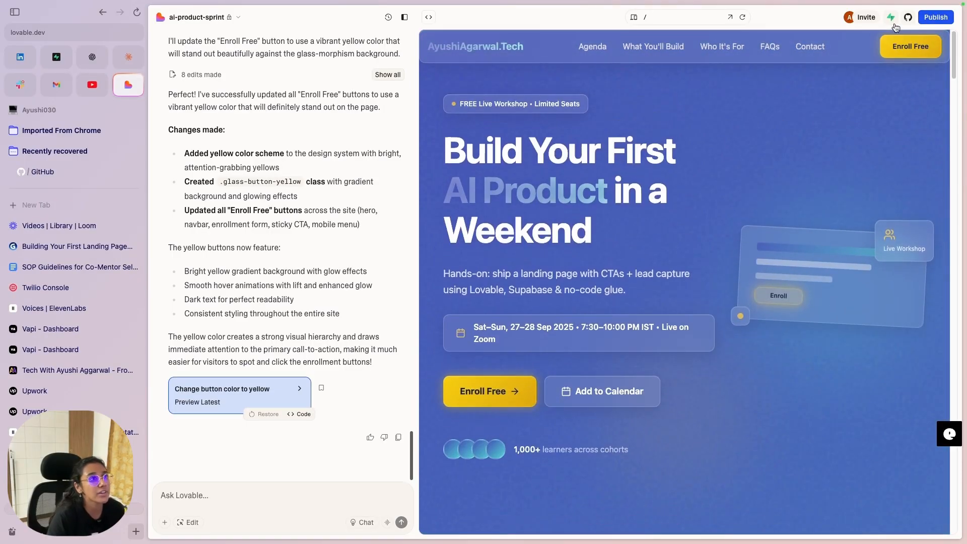
Step: Connect the AI- Workshop Supabase project to the Lovable project and close Settings
click(891, 20)
click(876, 86)
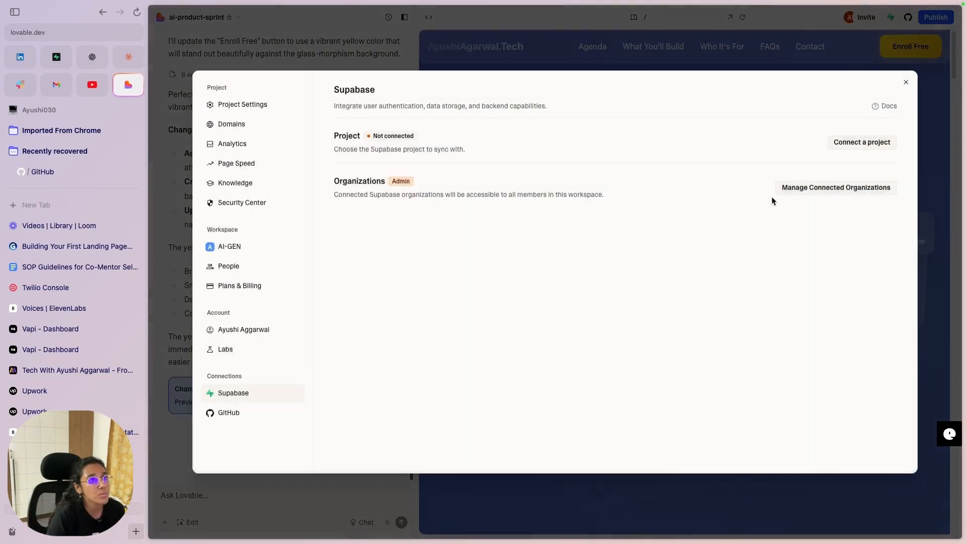
click(840, 143)
mouse_move(811, 195)
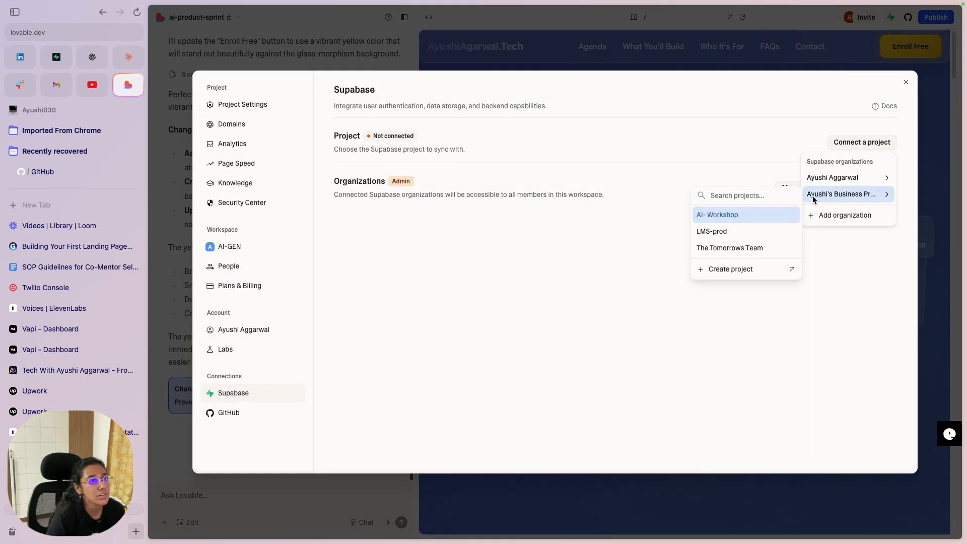
click(763, 219)
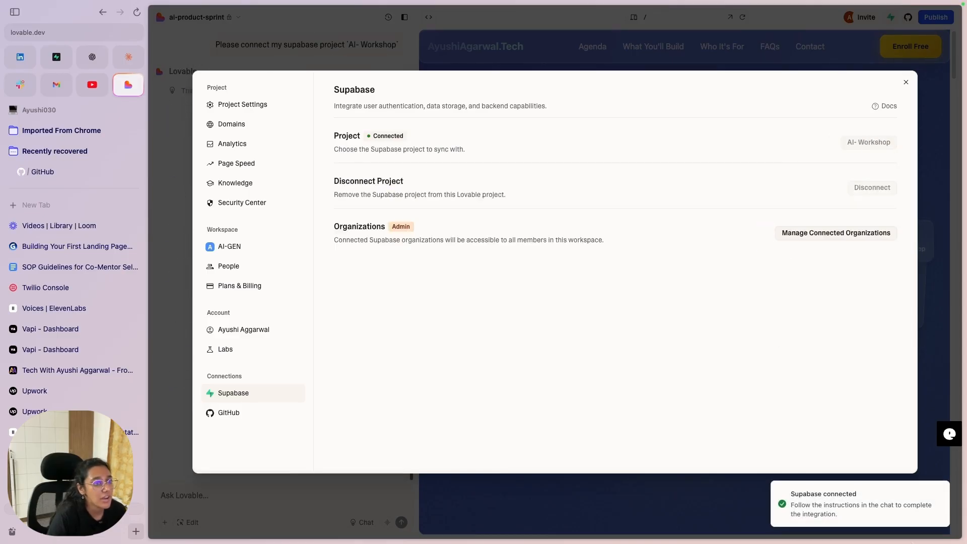
key(Escape)
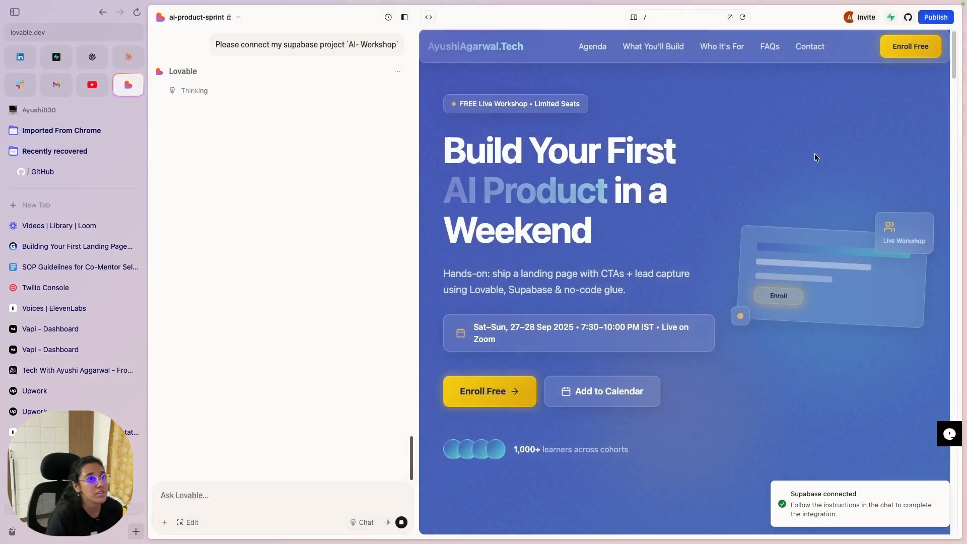
scroll(667, 338, down, 15)
Step: Review the Secure Your Free Spot form and Lovable's reply confirming the Supabase connection
scroll(675, 349, down, 20)
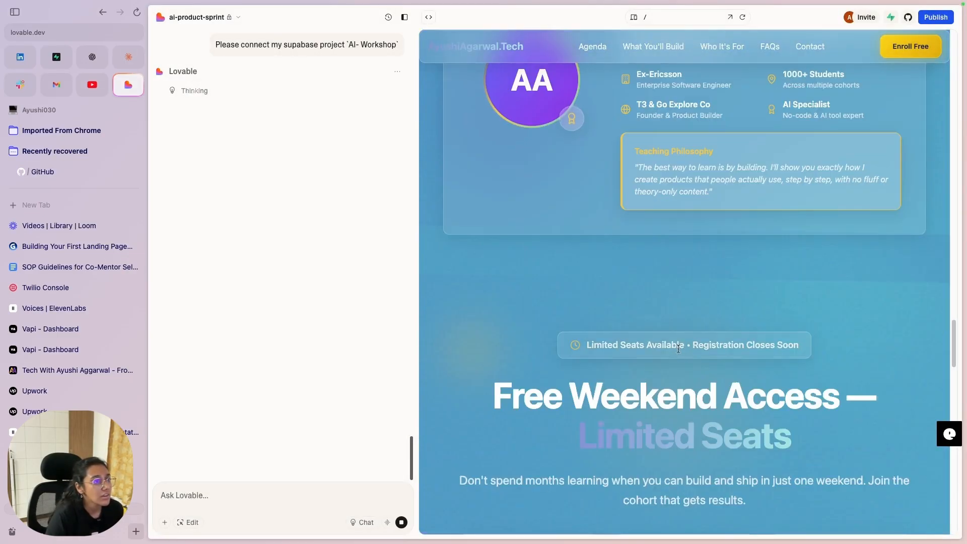
scroll(699, 306, up, 5)
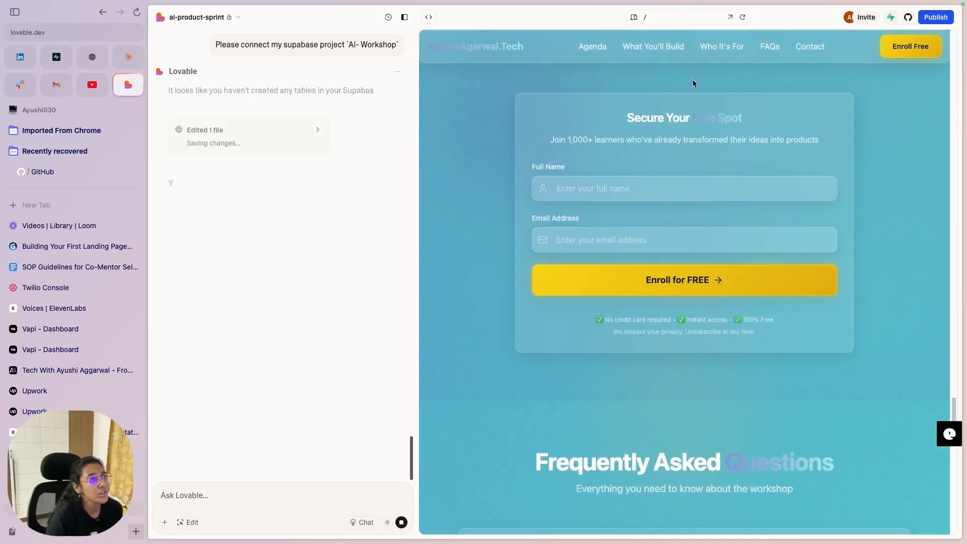
drag(745, 115, 688, 122)
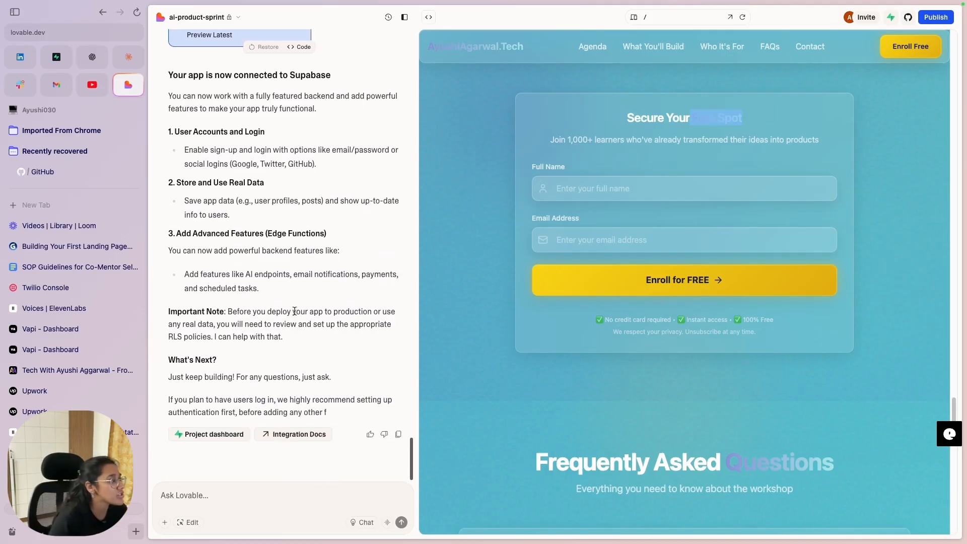
scroll(292, 262, up, 3)
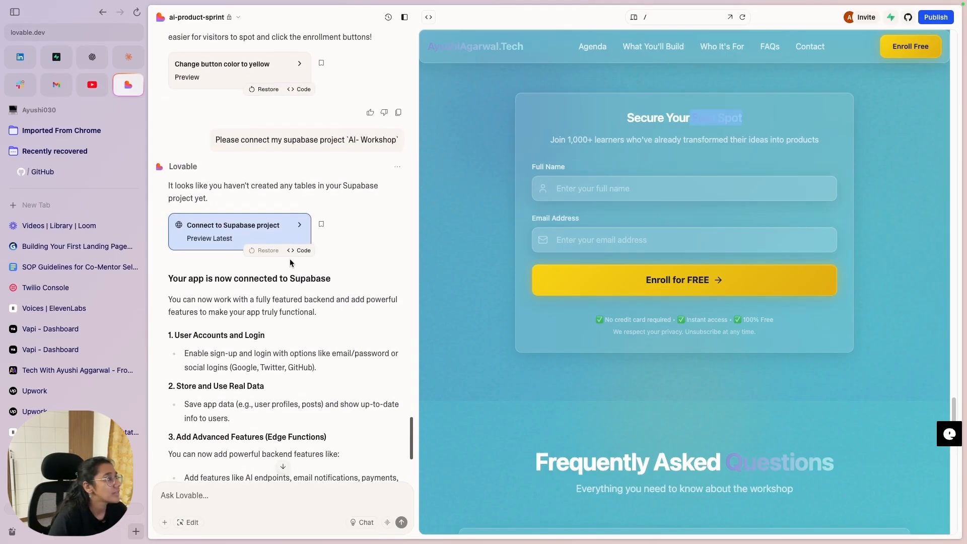
scroll(289, 258, down, 3)
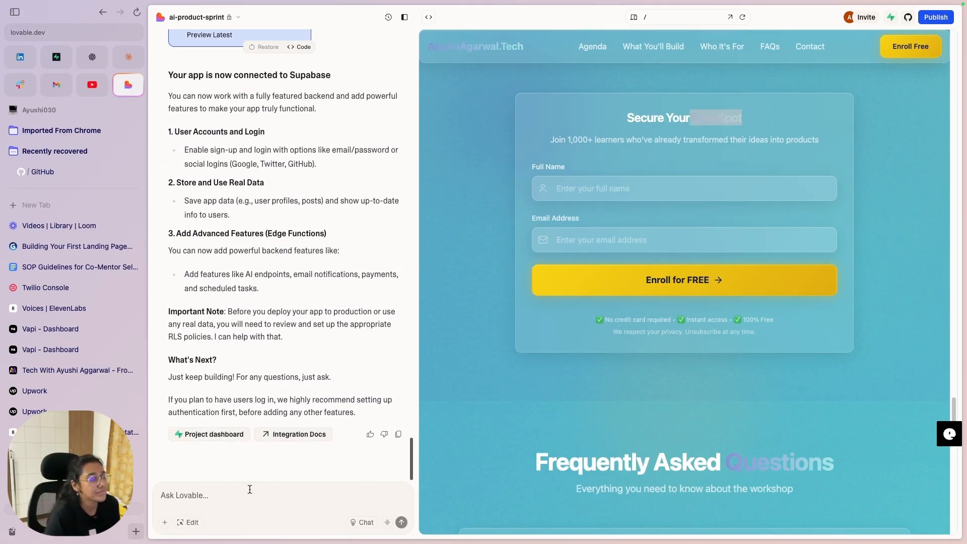
click(246, 504)
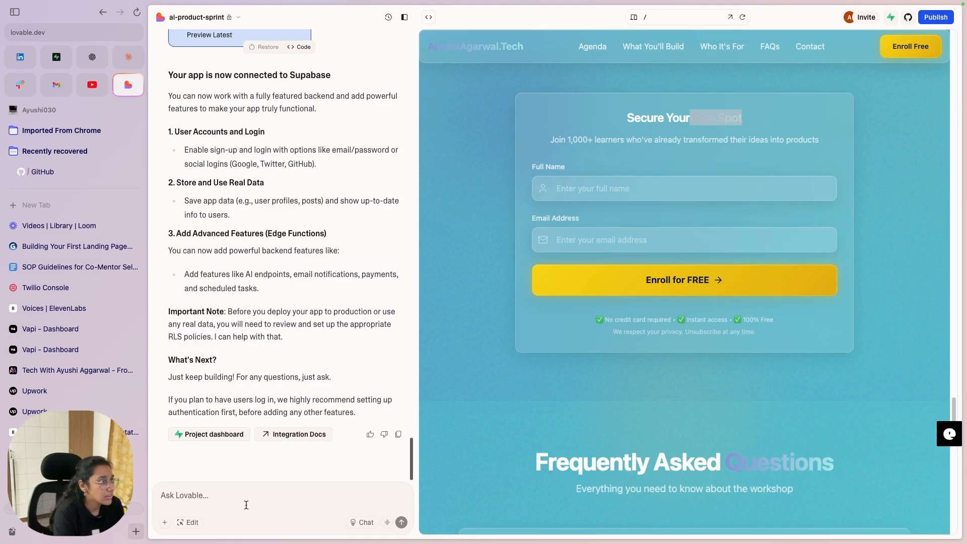
Step: Ask Lovable to store the form's Name and Email in the database when Enroll for FREE is clicked
text(when the user enters the details in the Secure Your Free Spot table,)
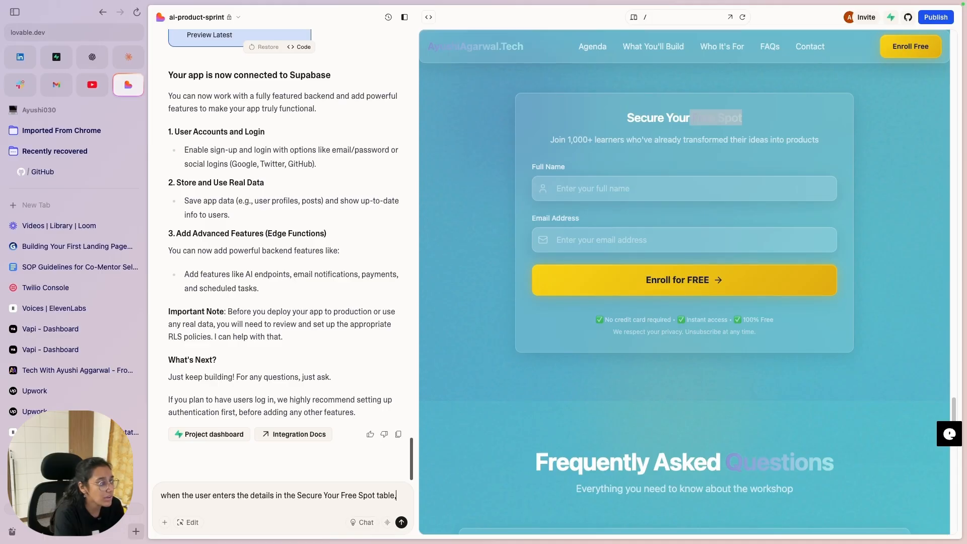
text(an)
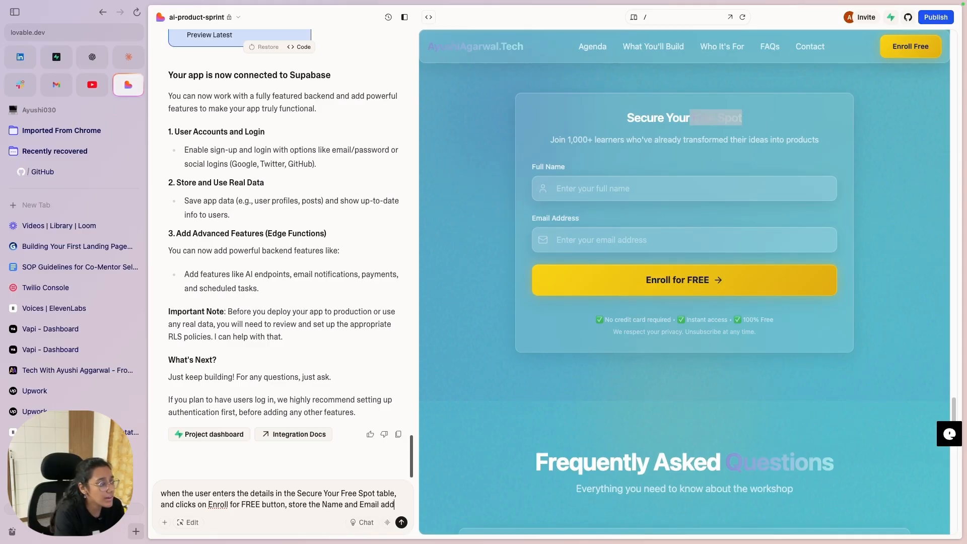
text(ressss int eh)
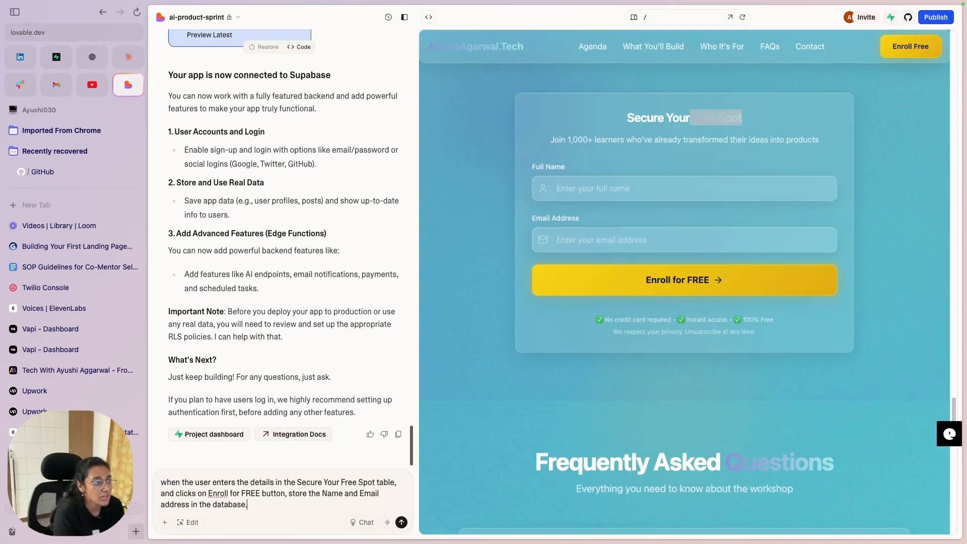
key(Return)
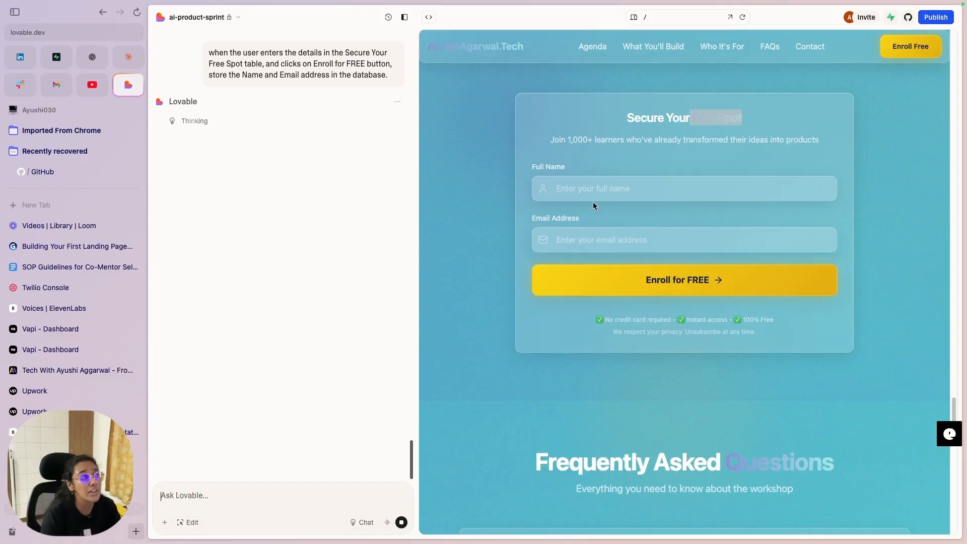
Step: Review the proposed database changes and approve the enrollments table and security policies
scroll(306, 115, up, 1)
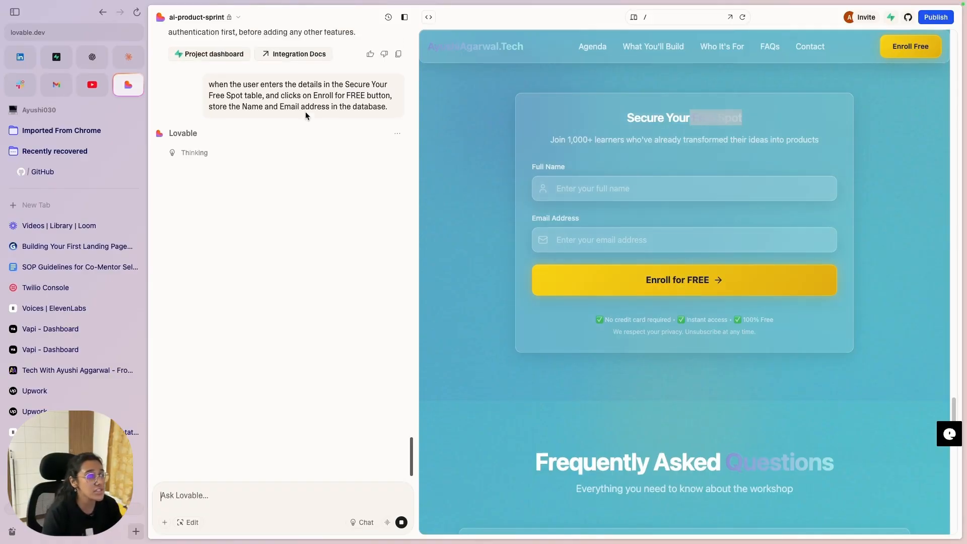
drag(208, 84, 383, 115)
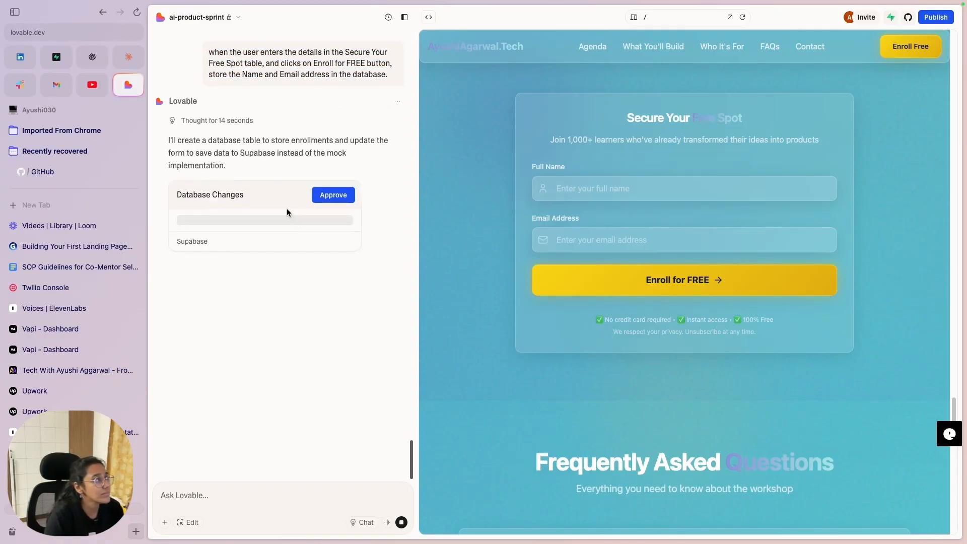
drag(211, 134, 250, 156)
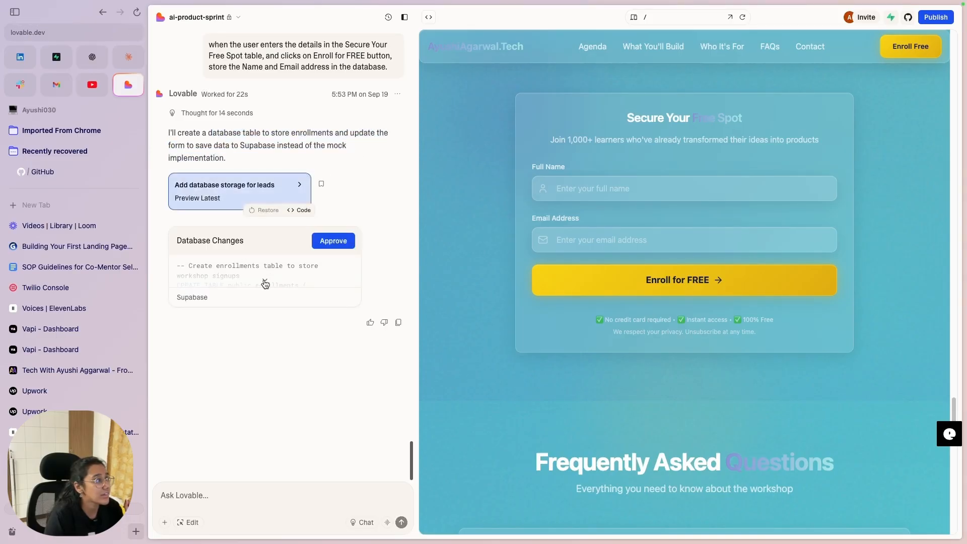
click(265, 279)
scroll(282, 242, down, 5)
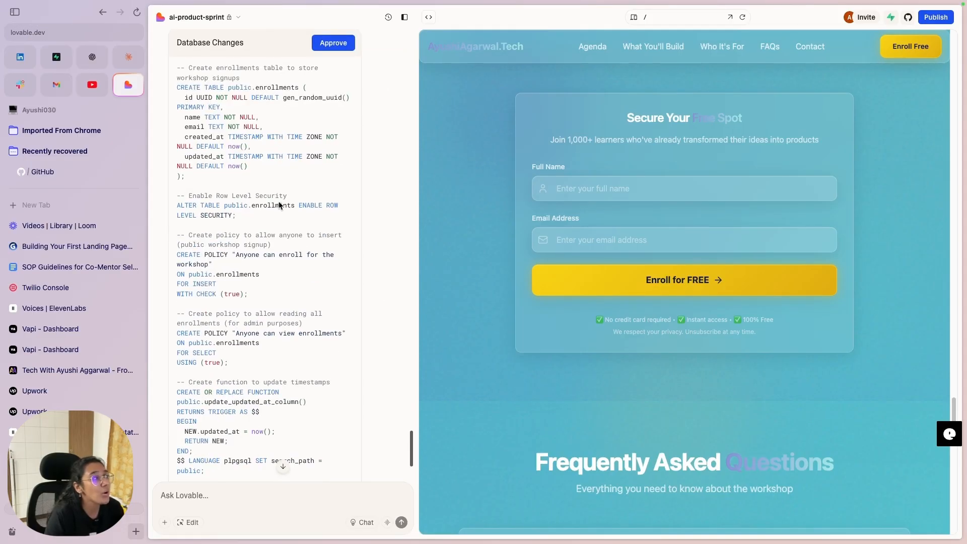
scroll(177, 82, up, 1)
scroll(289, 398, down, 4)
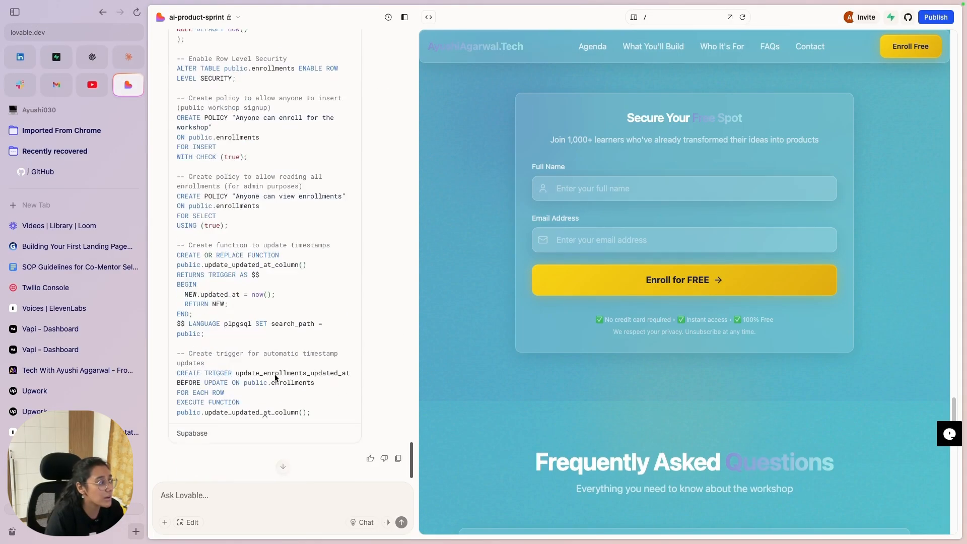
scroll(325, 280, up, 8)
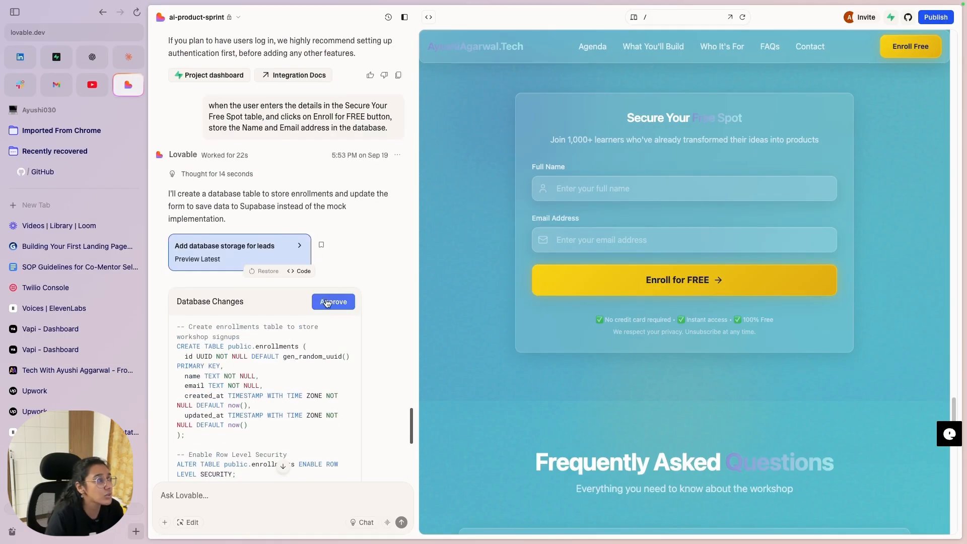
click(329, 301)
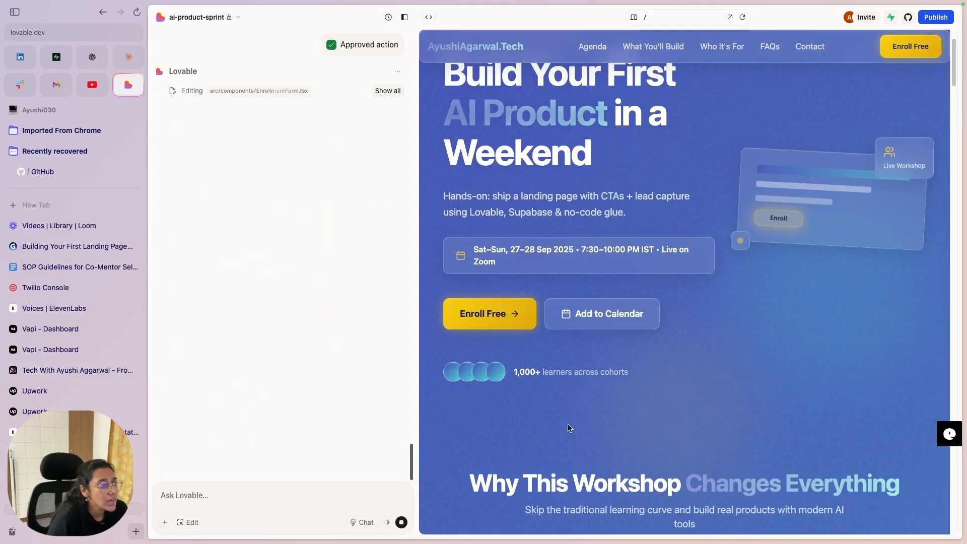
Step: Highlight the '1,000+ learners across cohorts' line in the preview
drag(636, 372, 478, 370)
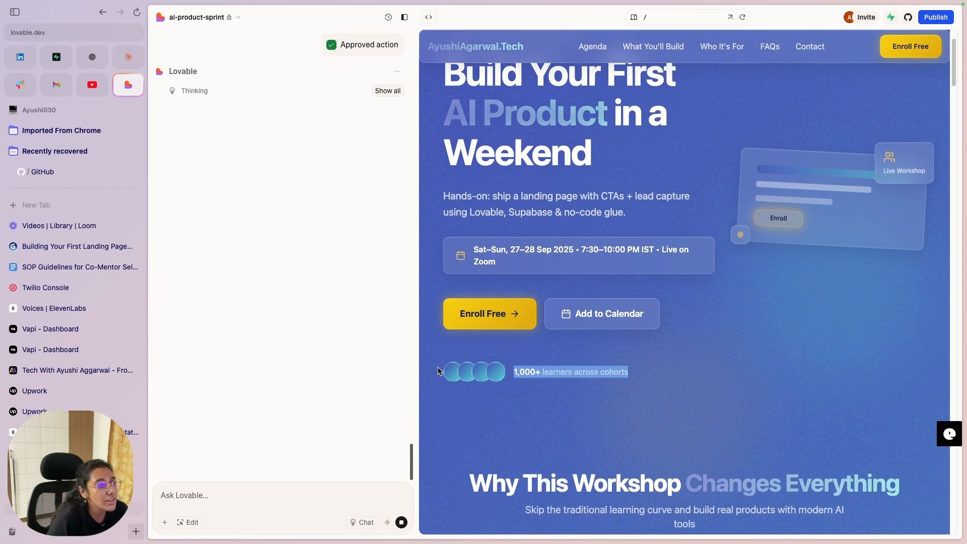
click(539, 380)
drag(539, 379, 517, 373)
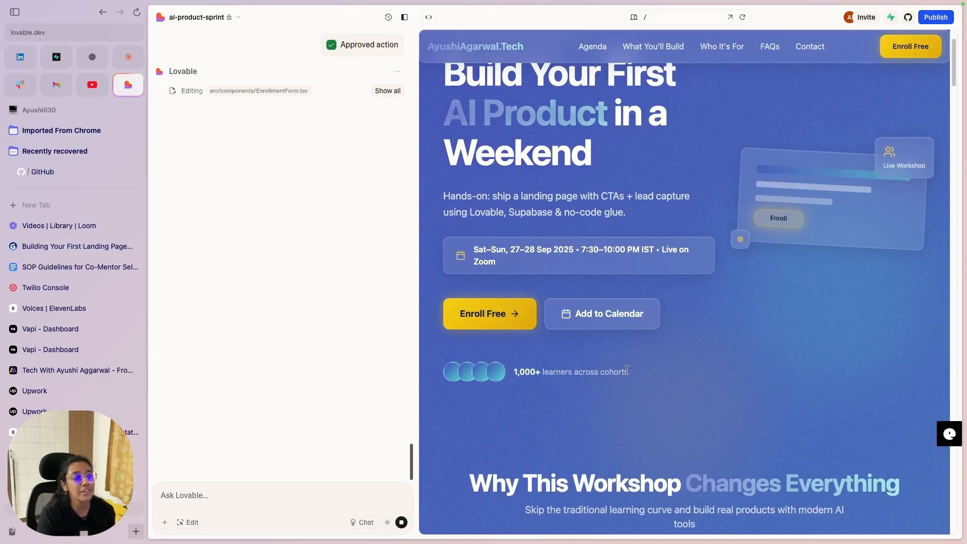
drag(629, 372, 472, 367)
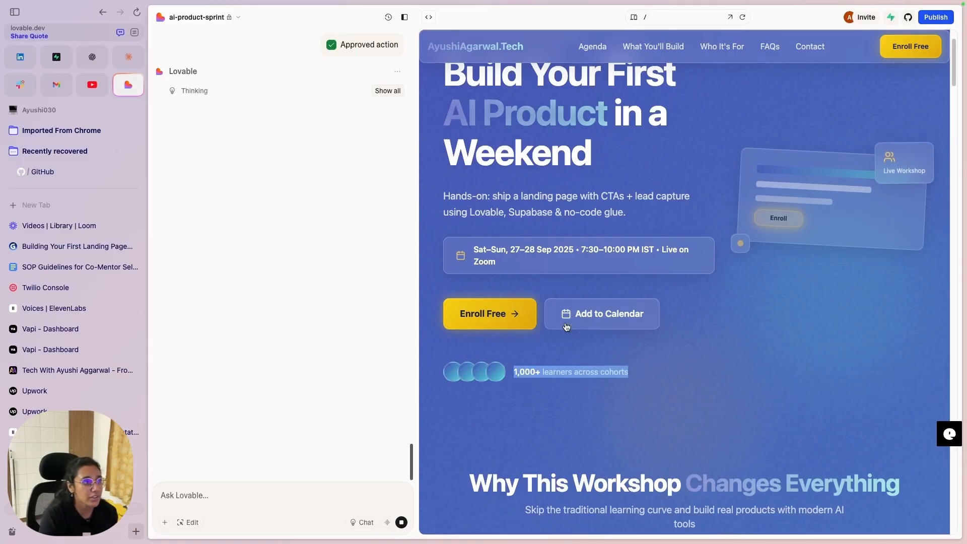
Step: Expand the FAQ answers on coding prerequisites, cost, tools, support and certificate of completion
scroll(672, 358, down, 15)
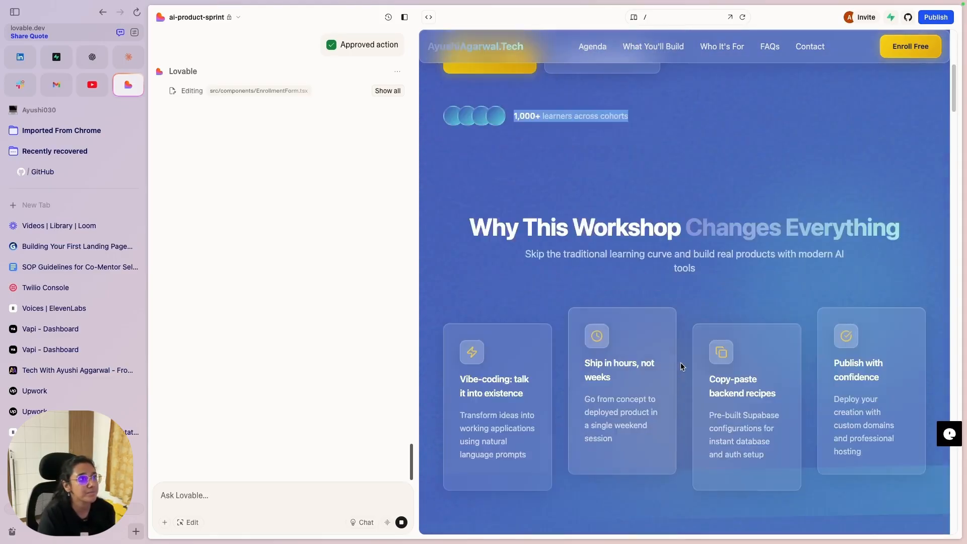
scroll(677, 354, down, 1)
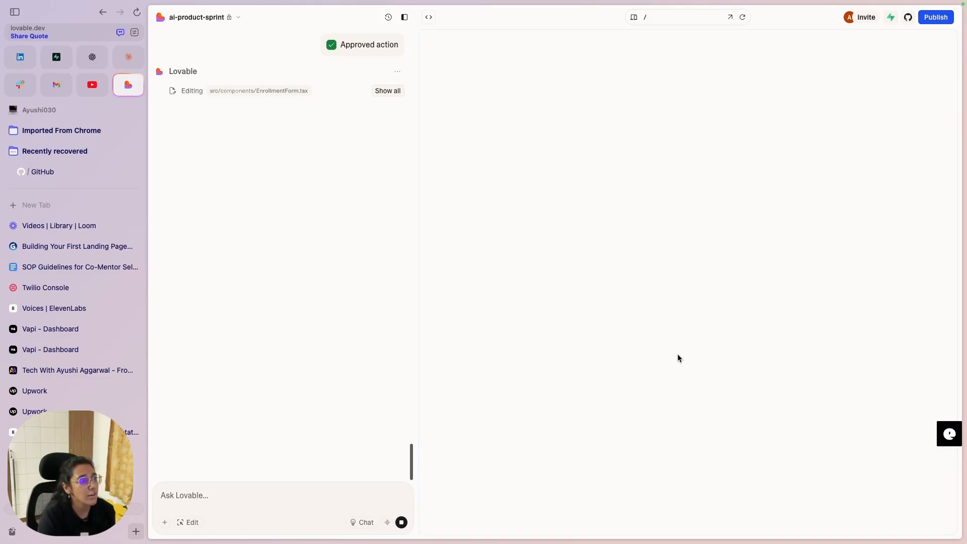
scroll(687, 348, down, 15)
scroll(685, 344, down, 3)
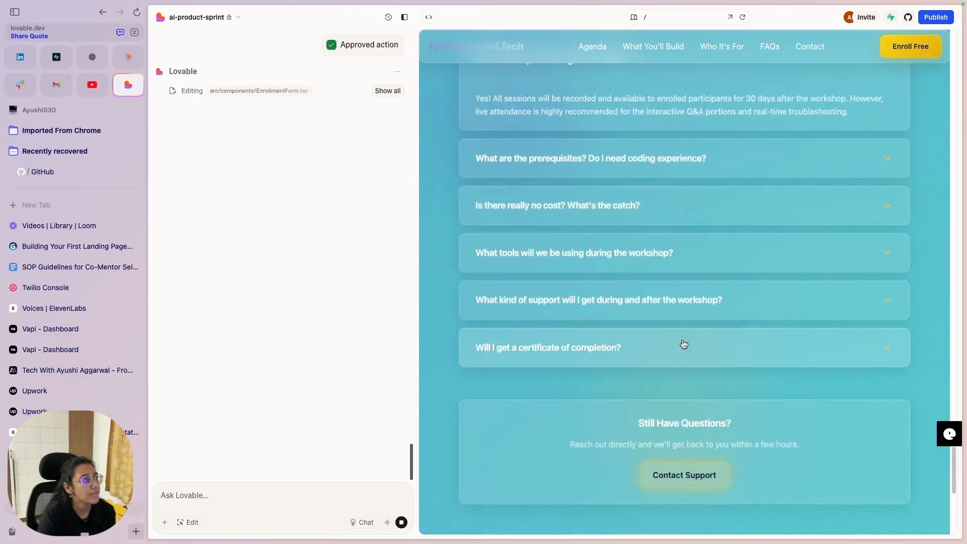
scroll(675, 327, up, 4)
click(714, 337)
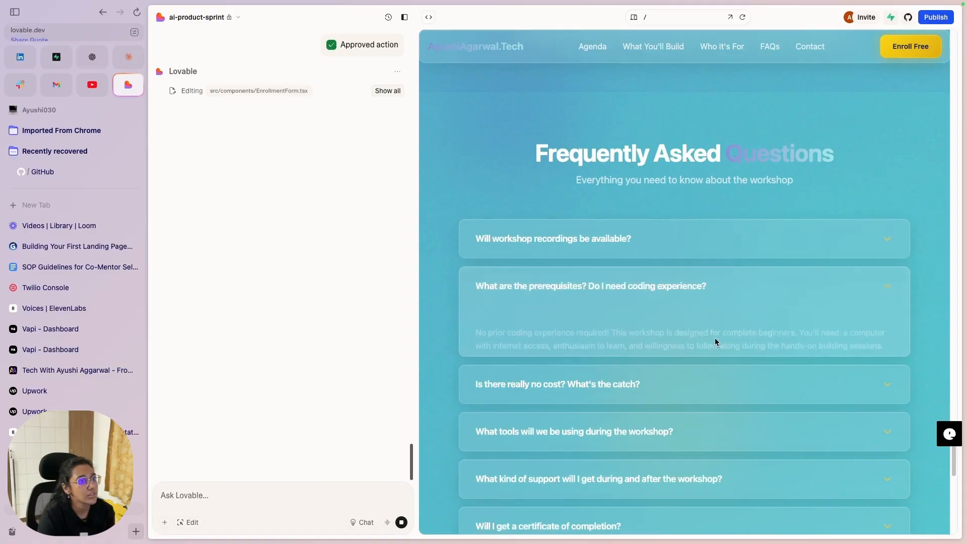
click(669, 384)
scroll(671, 381, down, 1)
scroll(671, 381, down, 2)
click(613, 326)
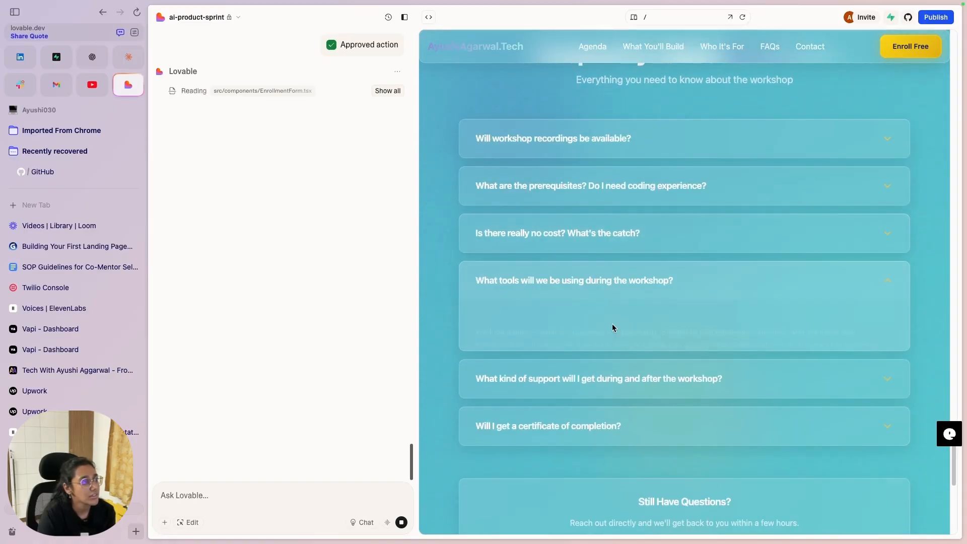
scroll(612, 326, down, 1)
click(620, 335)
scroll(621, 372, down, 1)
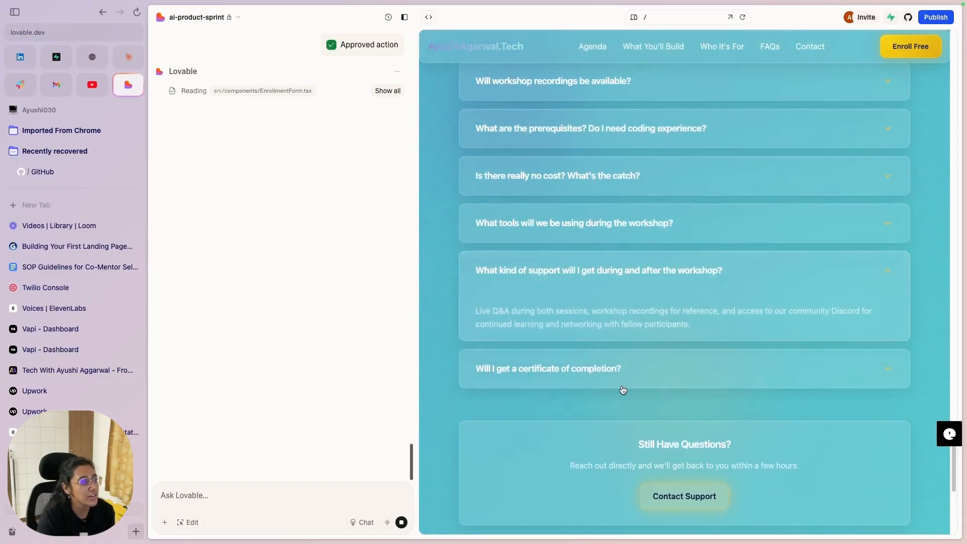
click(619, 387)
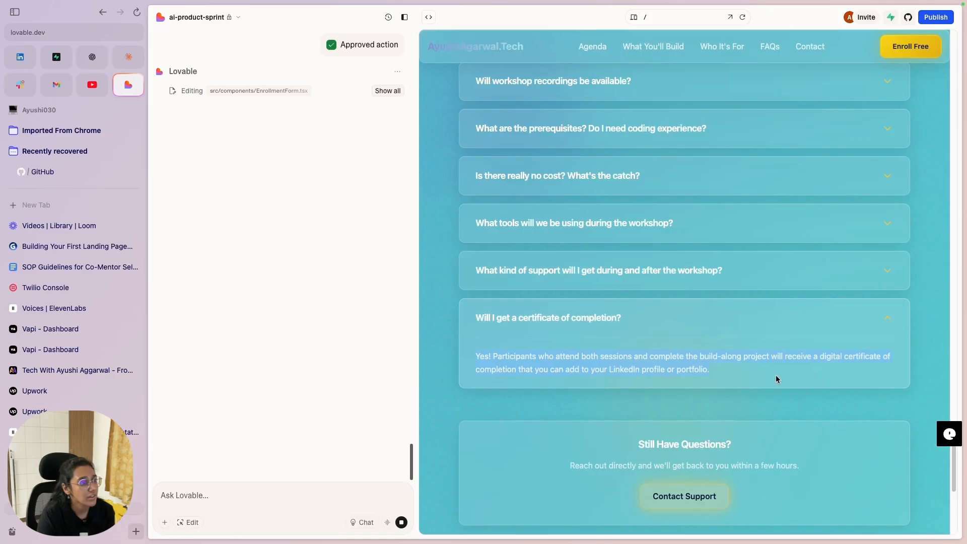
Step: Scroll around the FAQ section and highlight the faded word Questions in its heading
scroll(753, 385, down, 1)
scroll(735, 360, down, 10)
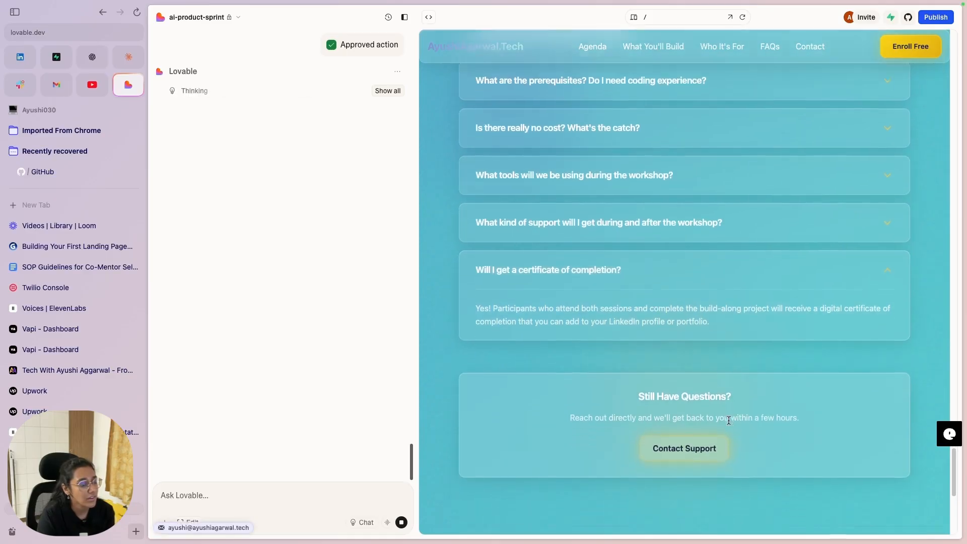
scroll(704, 165, up, 3)
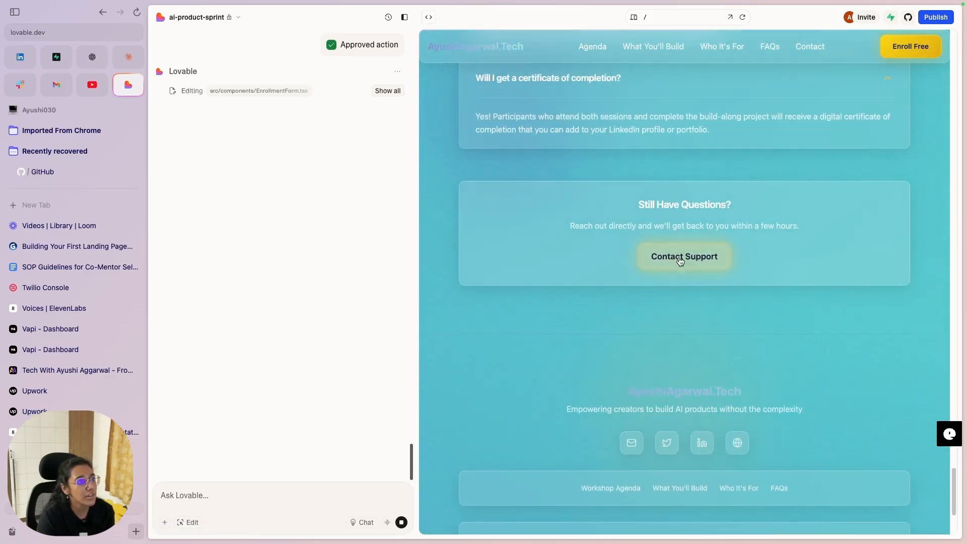
scroll(740, 300, down, 3)
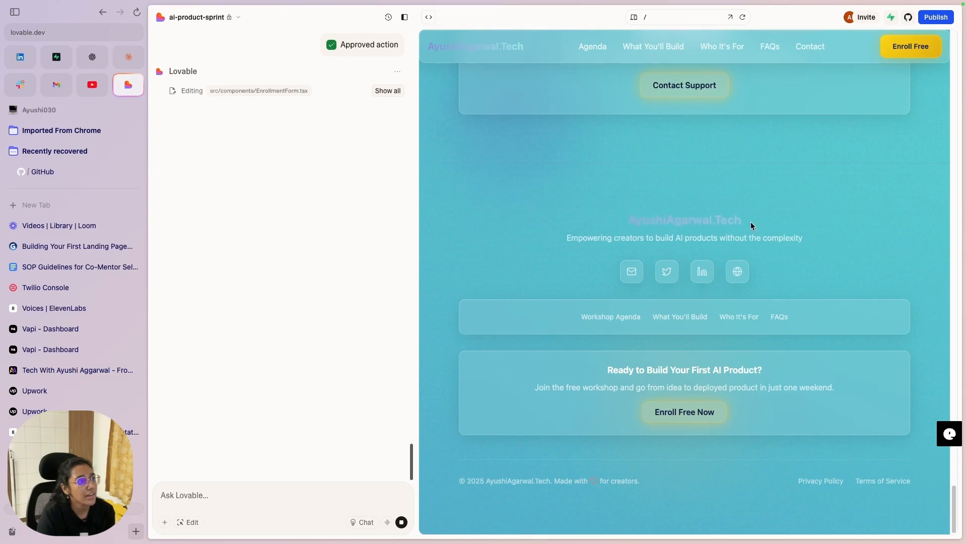
scroll(777, 212, up, 10)
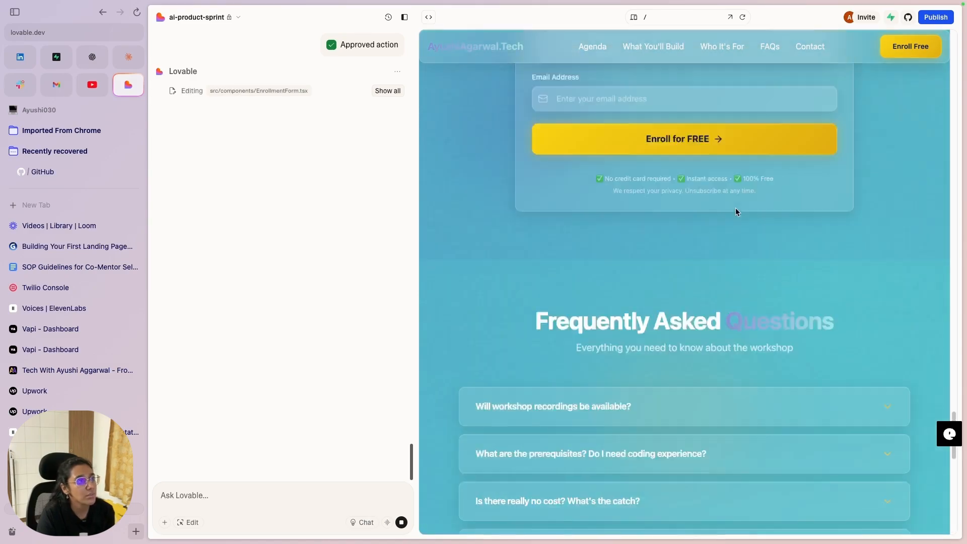
drag(728, 326, 837, 332)
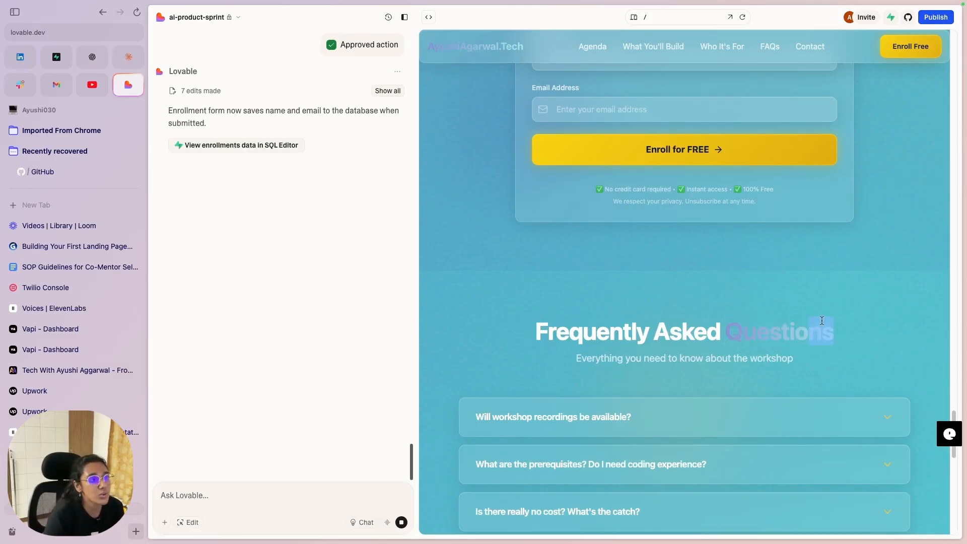
Step: Scroll the preview and select the Weekend Journey heading to inspect the faint gradient text
scroll(806, 325, up, 10)
scroll(786, 302, up, 10)
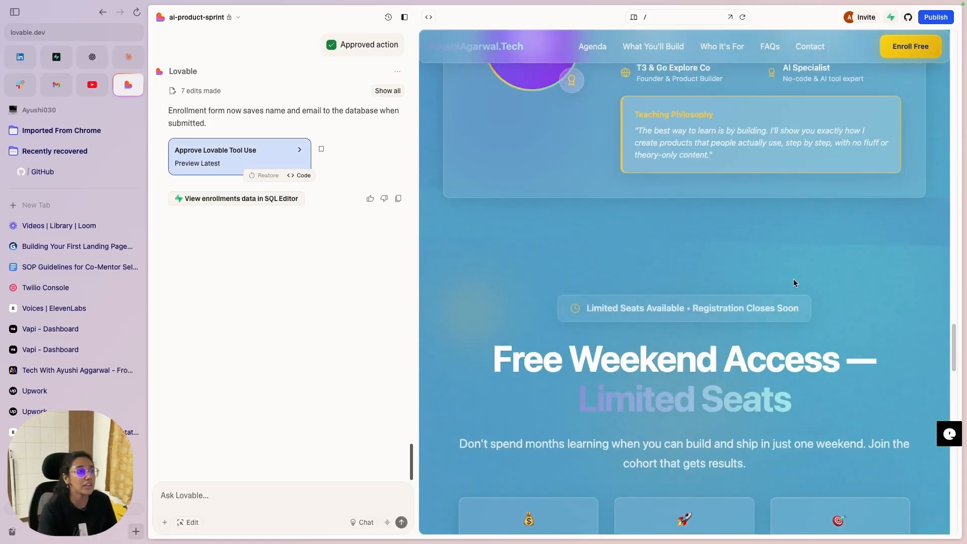
scroll(604, 297, up, 10)
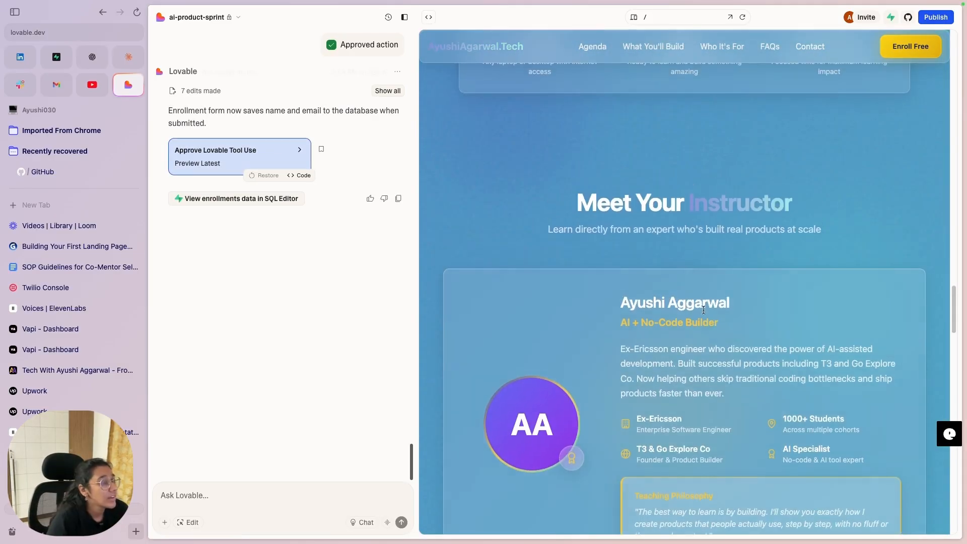
scroll(699, 297, up, 5)
scroll(669, 242, down, 1)
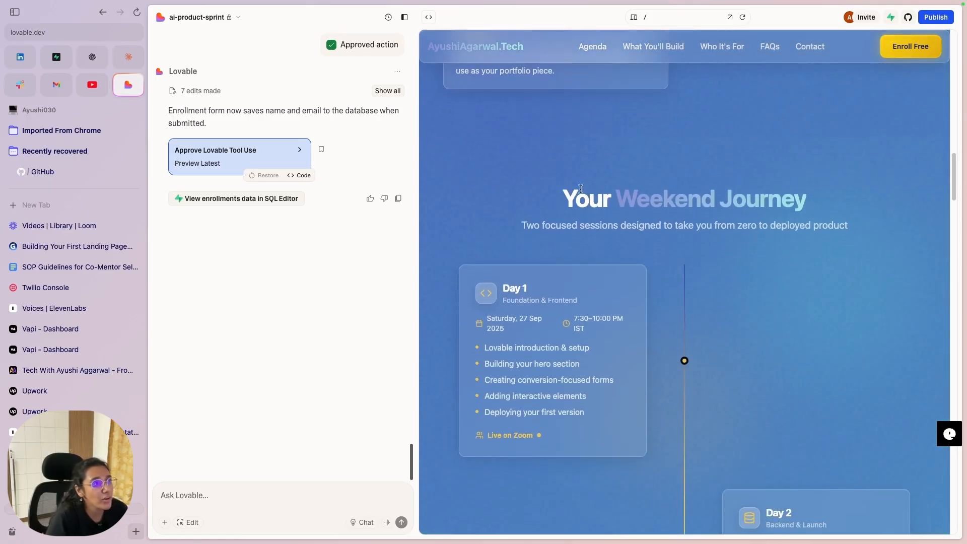
drag(627, 195, 811, 195)
click(596, 264)
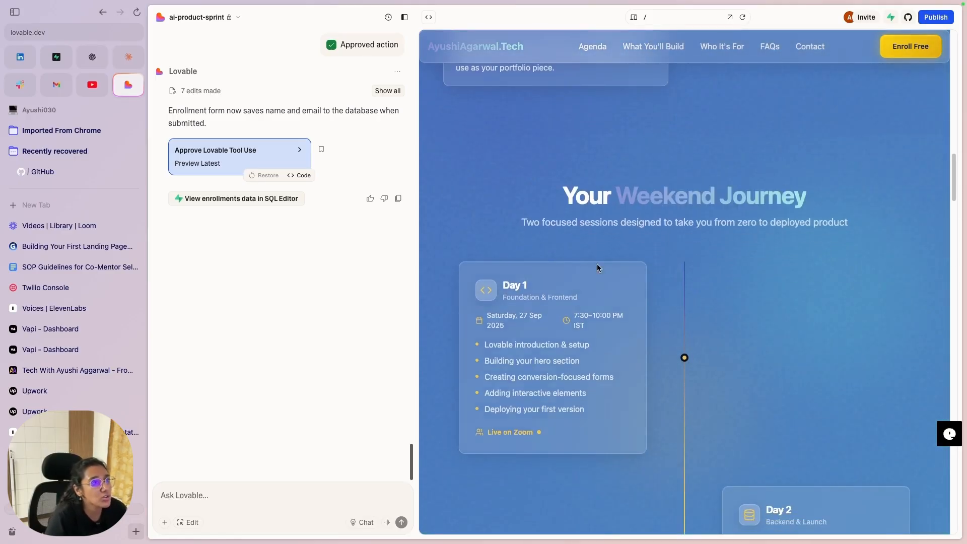
scroll(596, 264, up, 10)
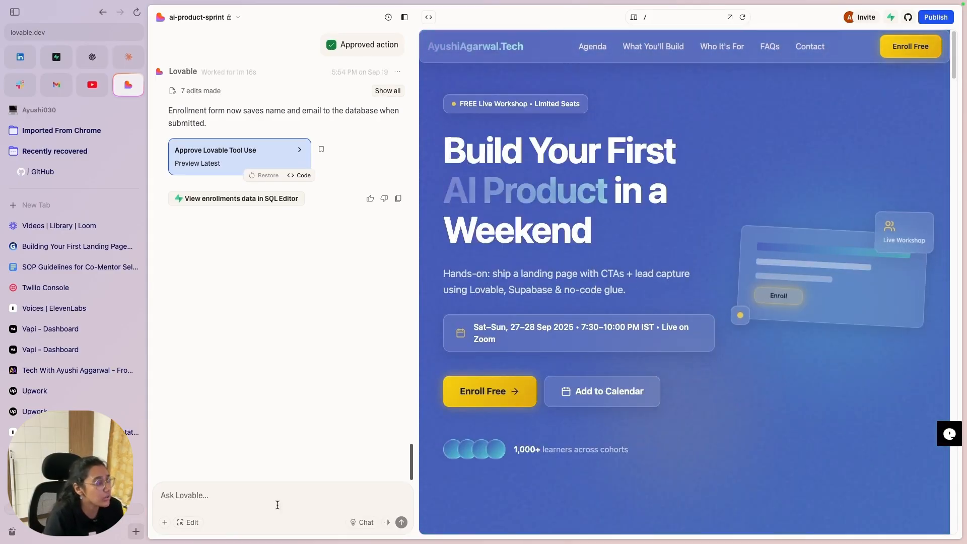
Step: Draft a request to darken the purple-to-yellow gradient text, pasting AI Product as an example
click(263, 507)
text(Change the text s)
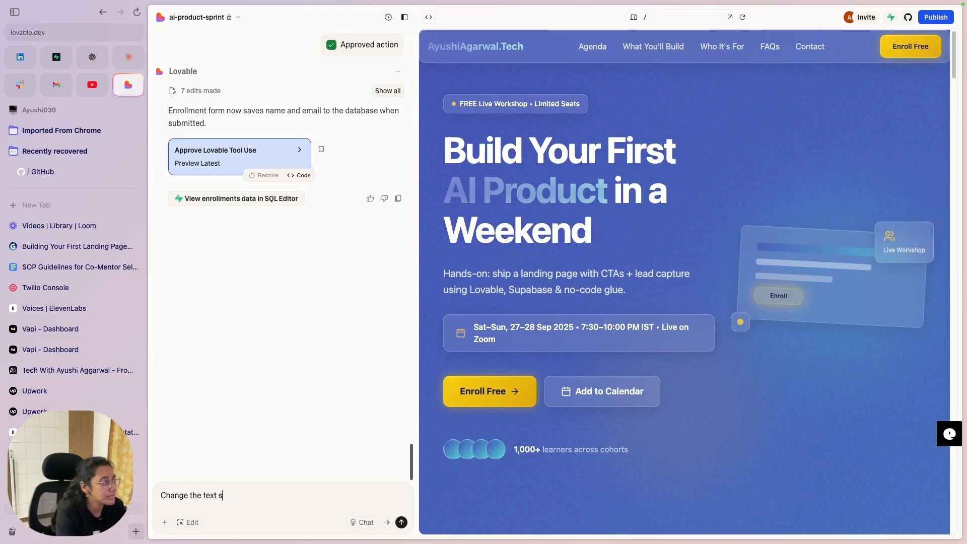
text(hown in gran)
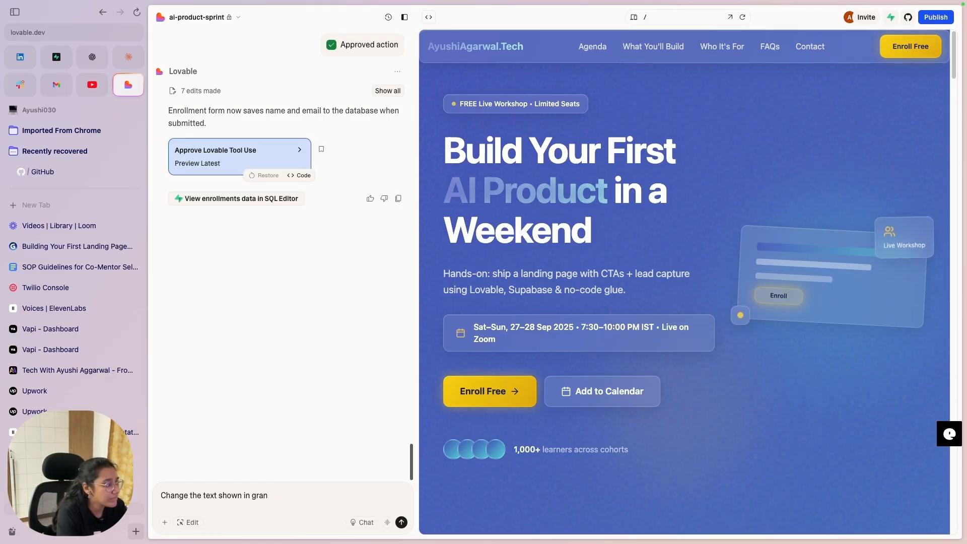
key(BackSpace)
text(dient of purple)
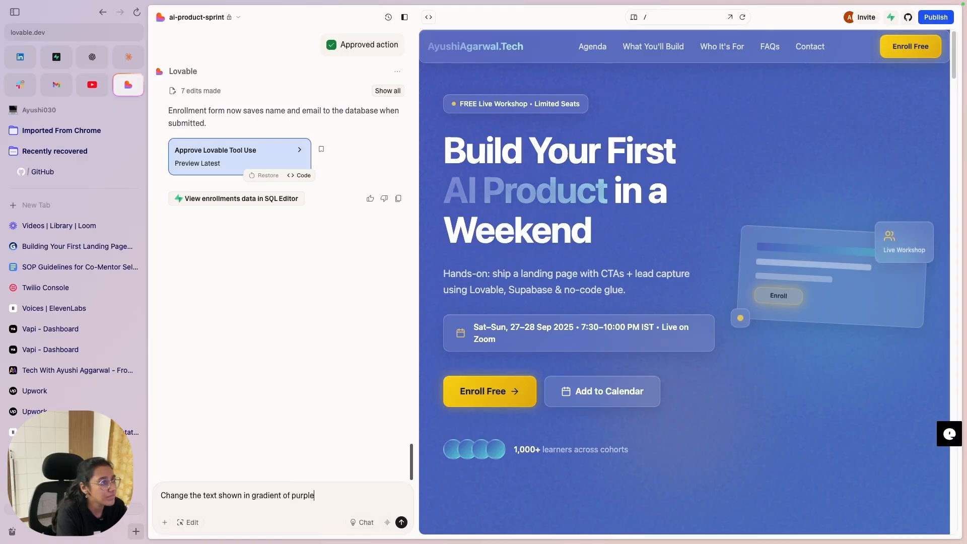
text( to yhe)
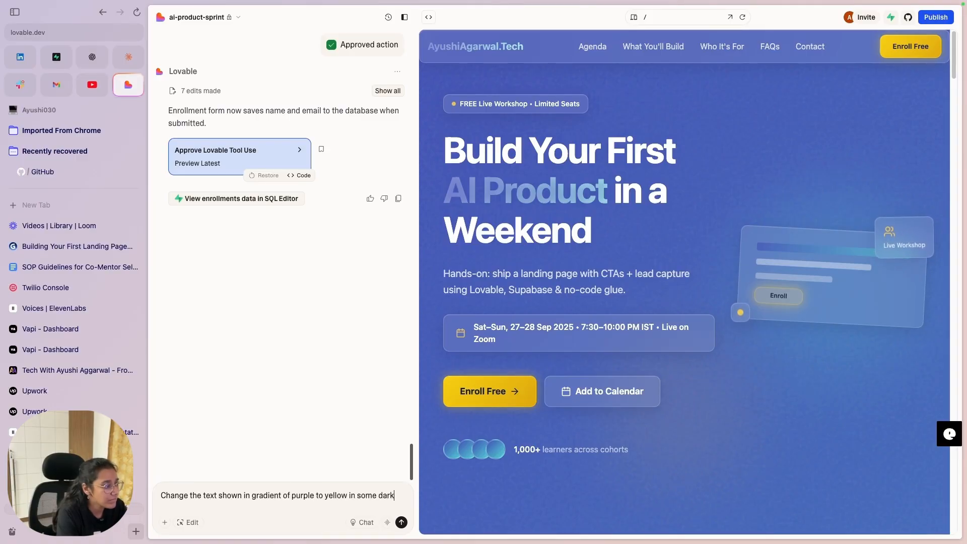
text( color )
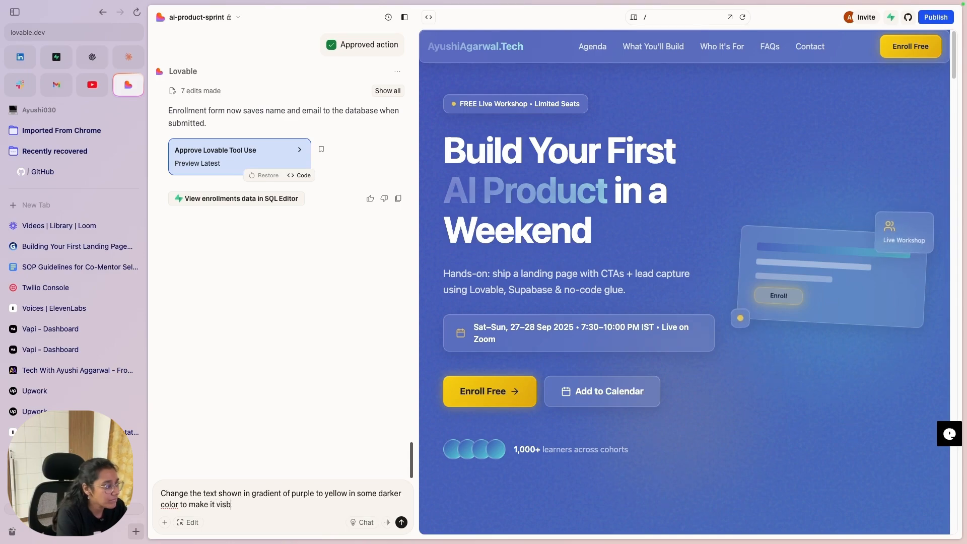
text(to make it visible.)
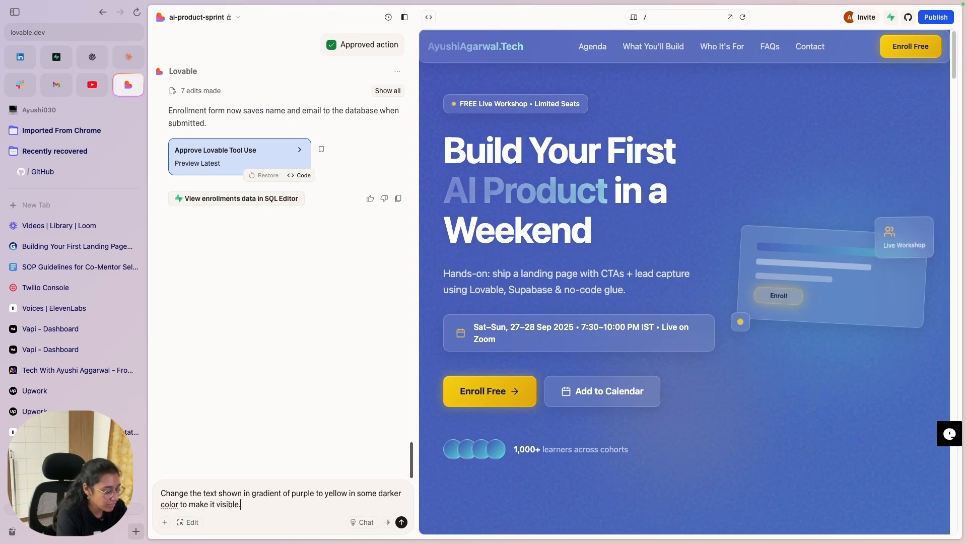
text( For eg,)
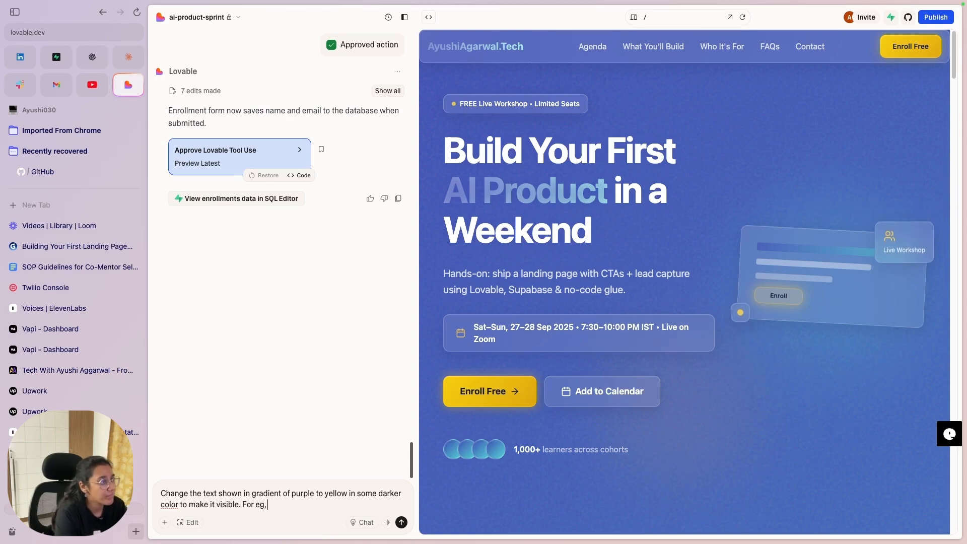
drag(444, 191, 607, 190)
key(ctrl+c)
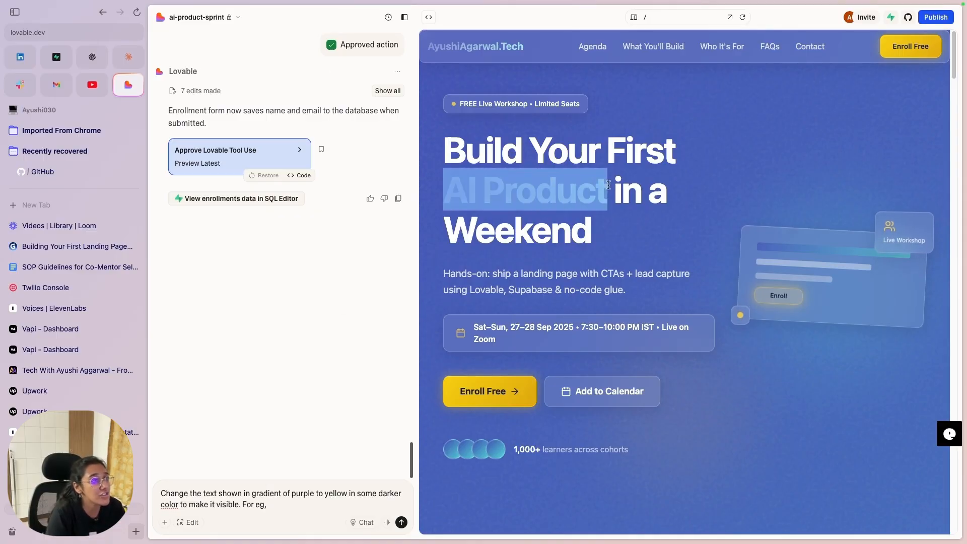
click(299, 511)
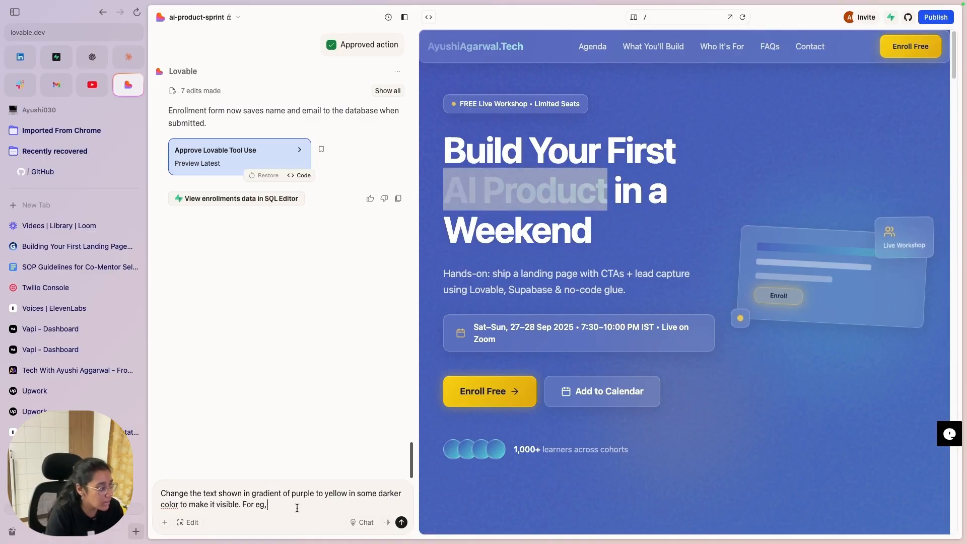
key(ctrl+v)
Step: Add Changes Everything and Actually Build as further examples and send the request
scroll(736, 402, down, 1)
scroll(705, 400, down, 10)
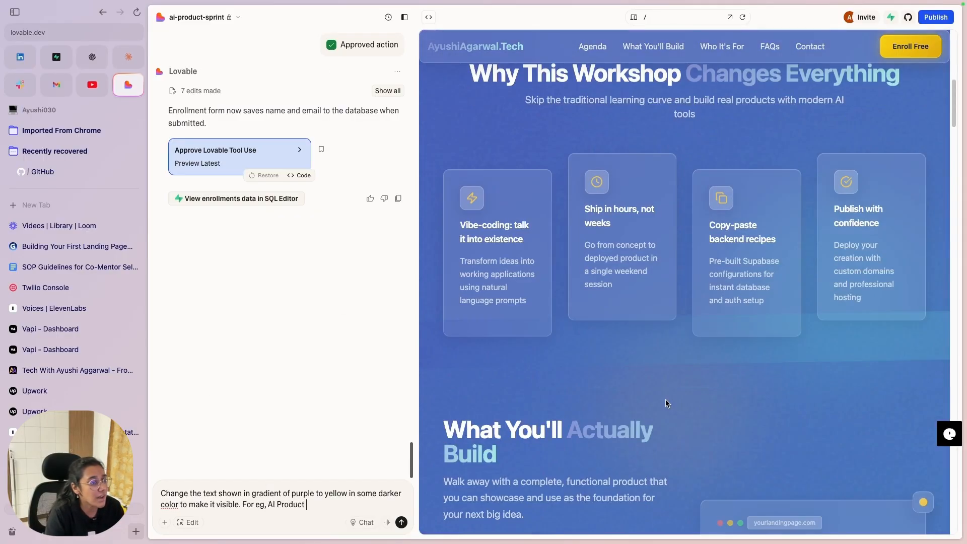
drag(701, 109, 763, 99)
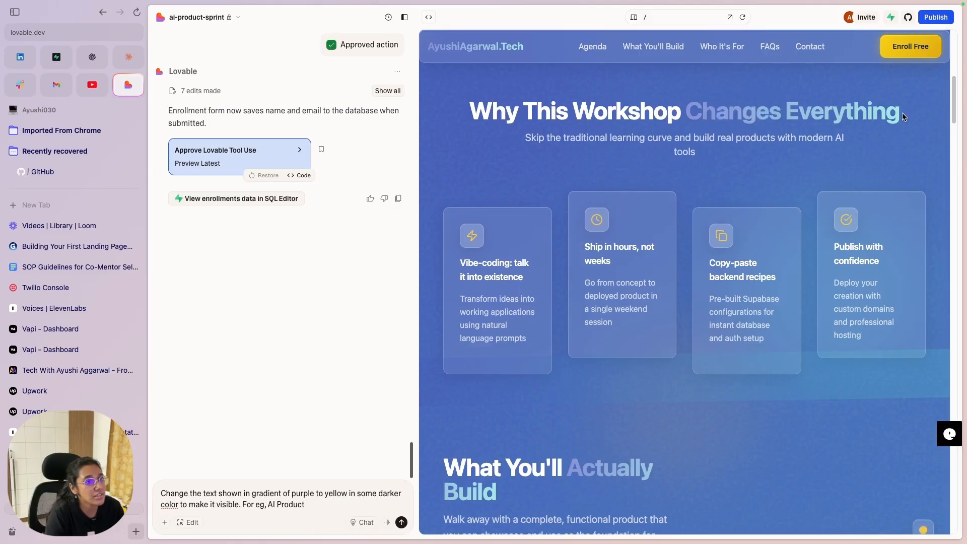
drag(902, 113, 682, 120)
key(super+c)
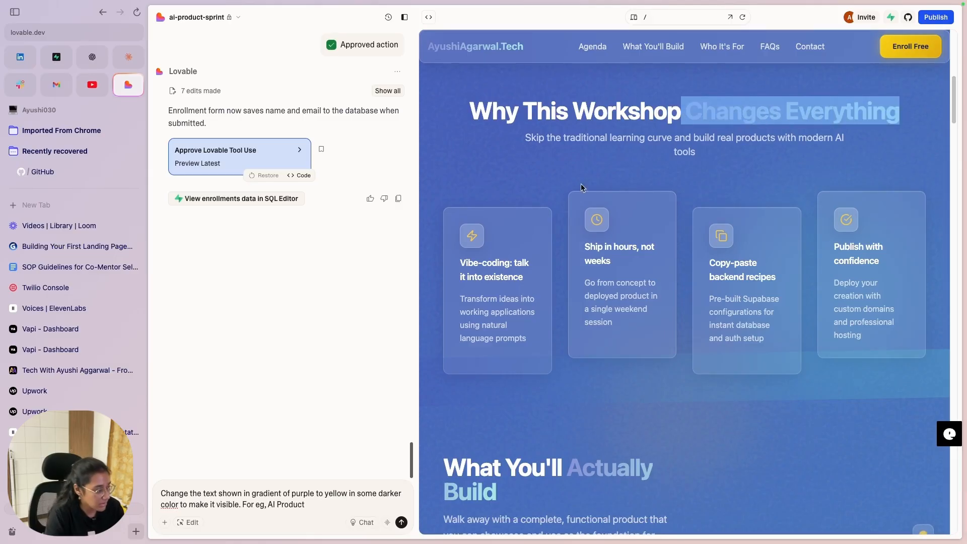
click(325, 505)
text(,,)
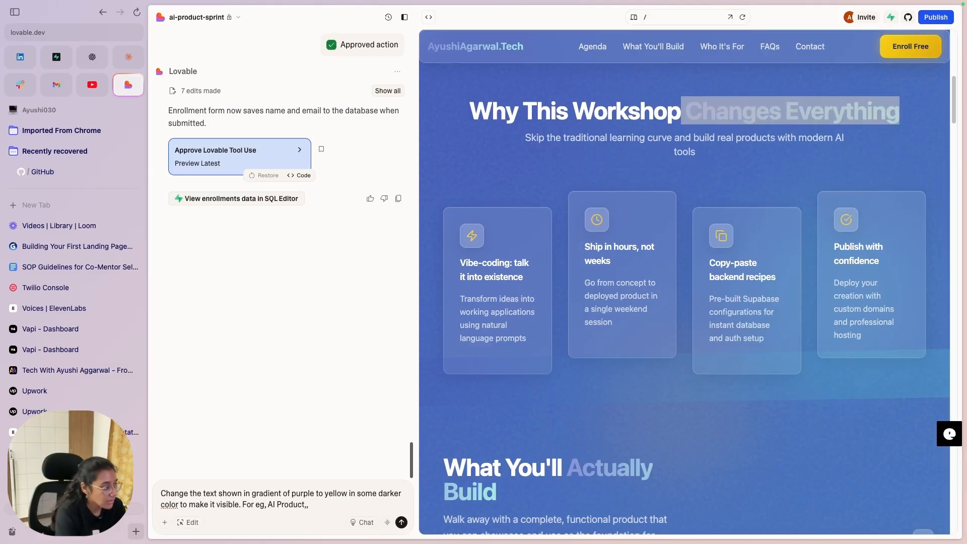
key(super+v)
text(, Actually Build, etc.)
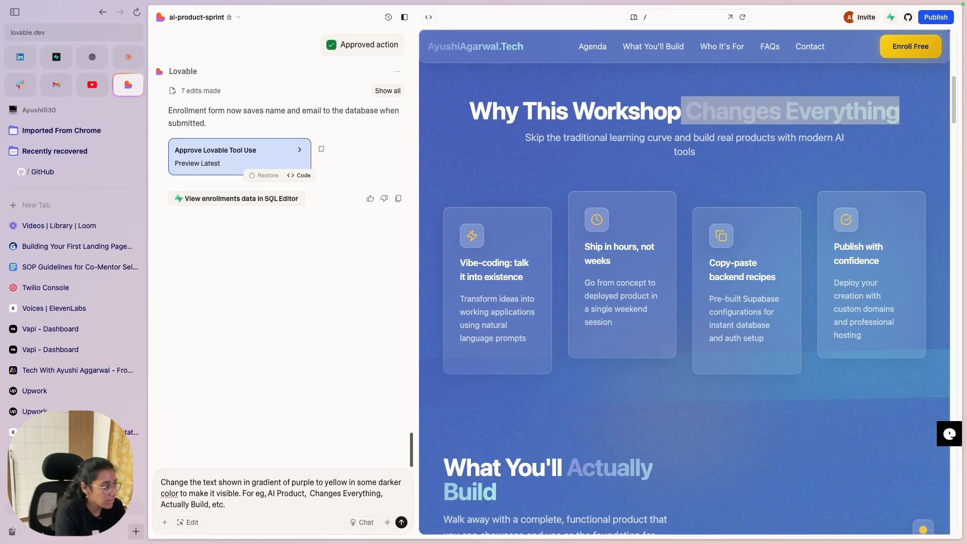
key(Return)
Step: Inspect the hero's AI Product words in the new darker yellow-to-amber gradient
scroll(699, 400, down, 5)
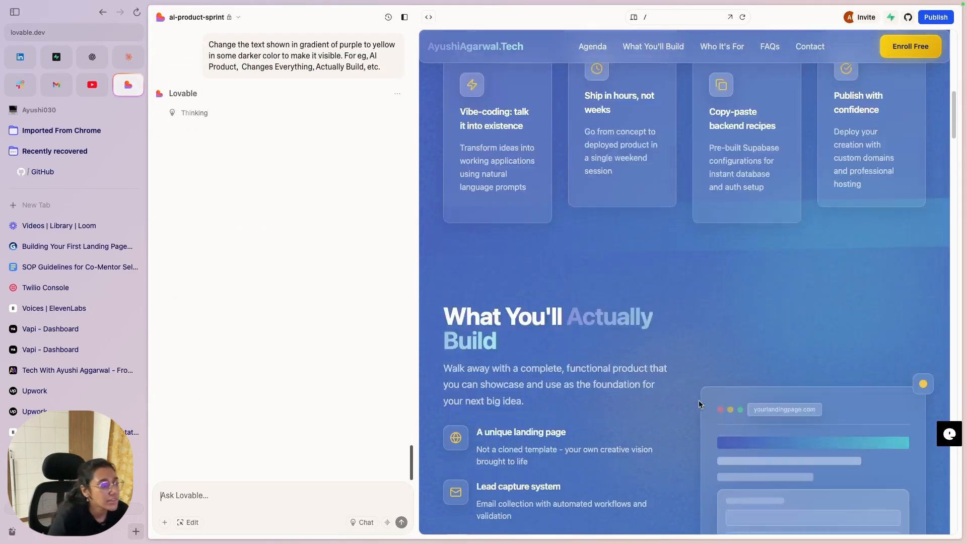
scroll(687, 393, down, 10)
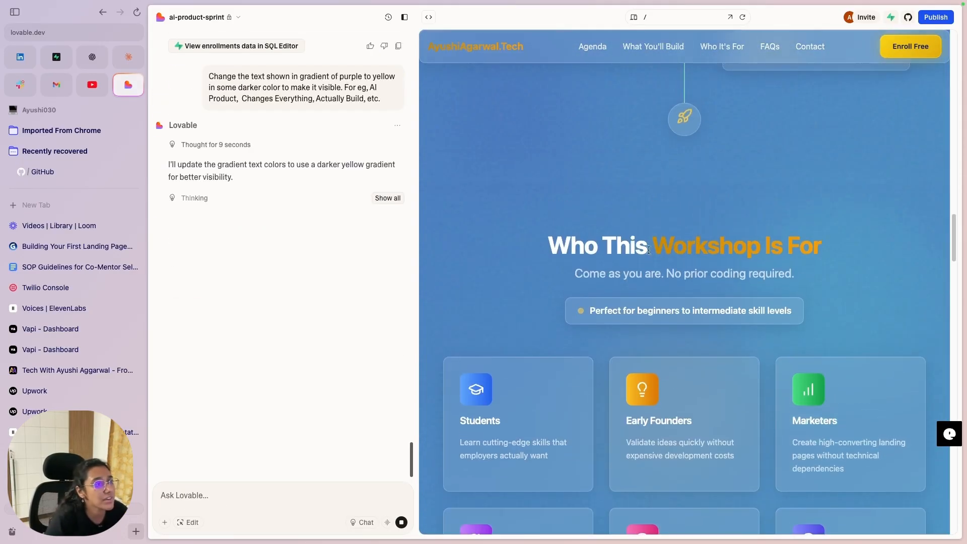
drag(650, 245, 819, 244)
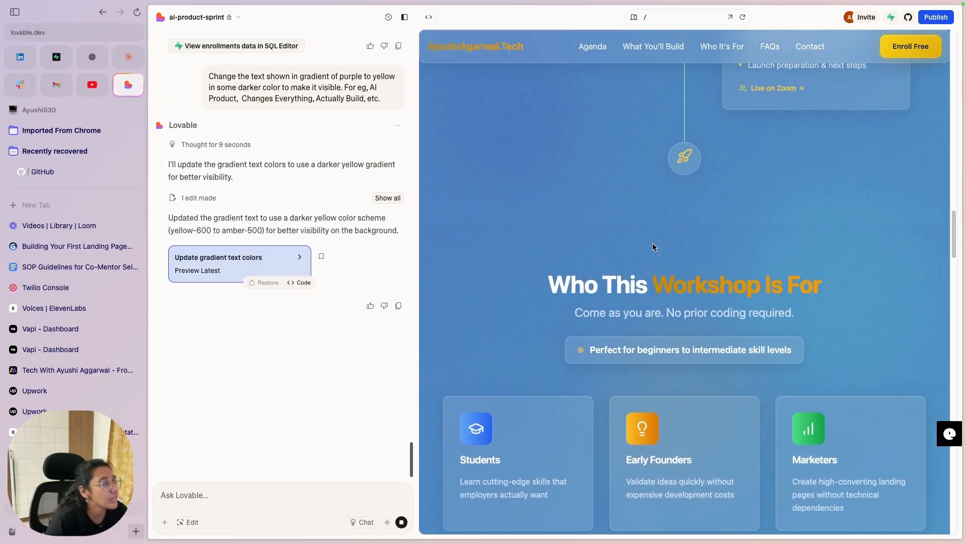
scroll(723, 258, up, 15)
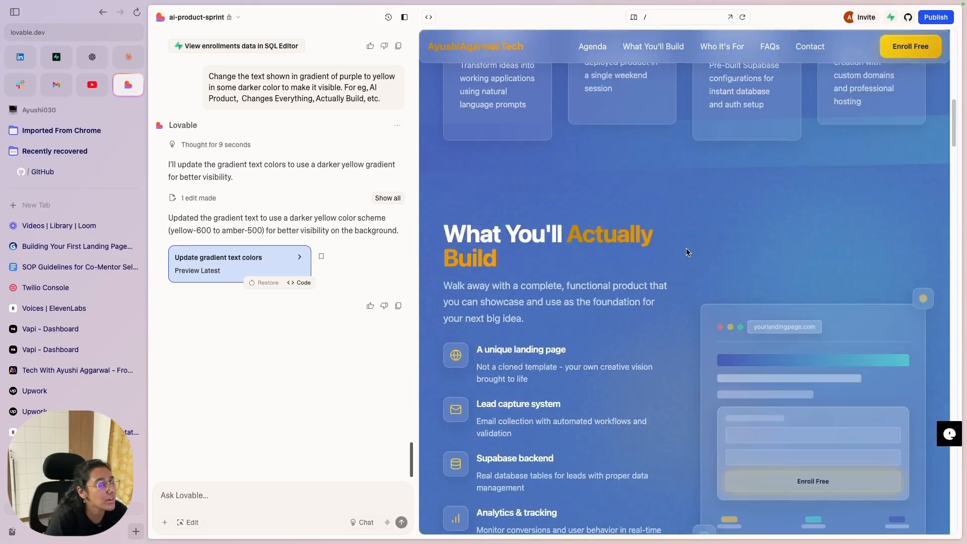
scroll(676, 244, up, 5)
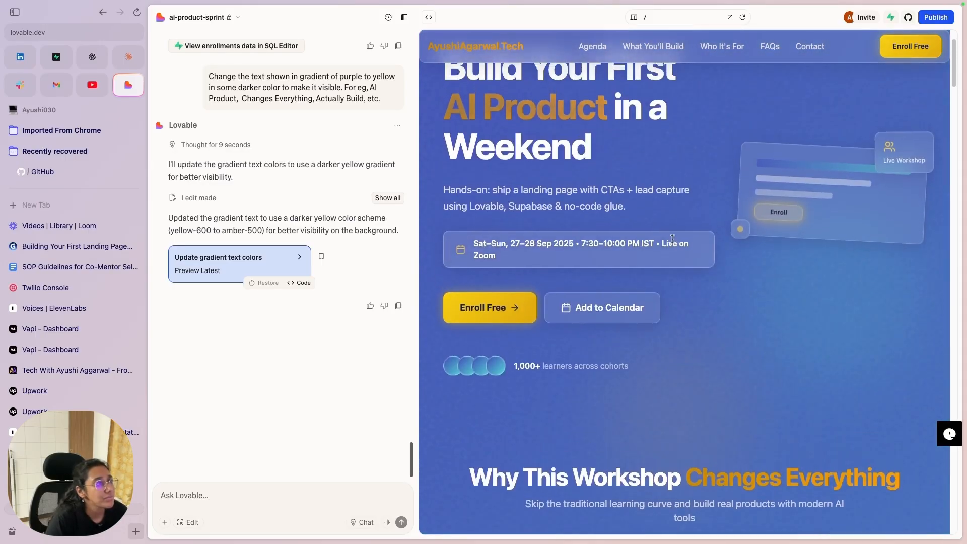
drag(437, 148, 557, 142)
click(558, 143)
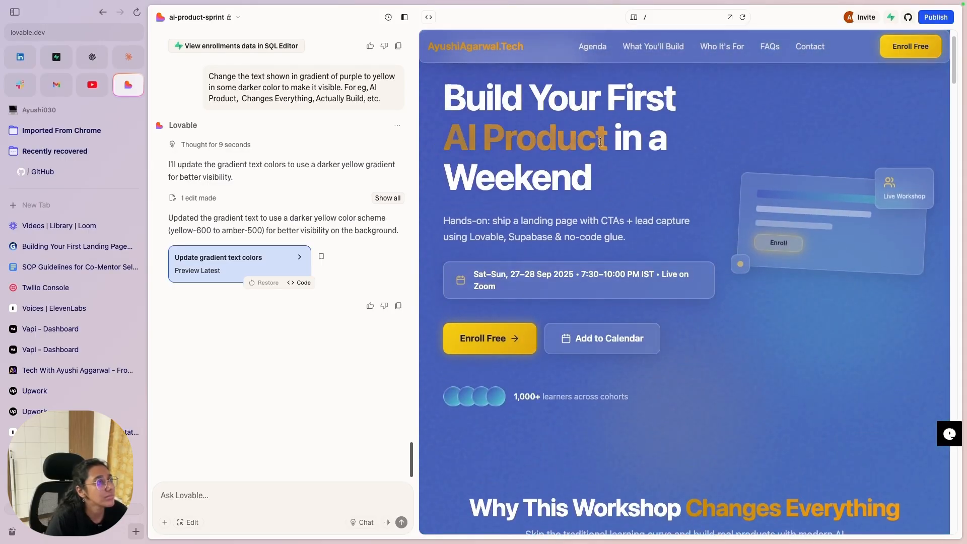
drag(442, 141, 608, 141)
click(514, 186)
Step: Scroll down through the darker gradient headings to the enrollment form's full name field
scroll(675, 217, down, 5)
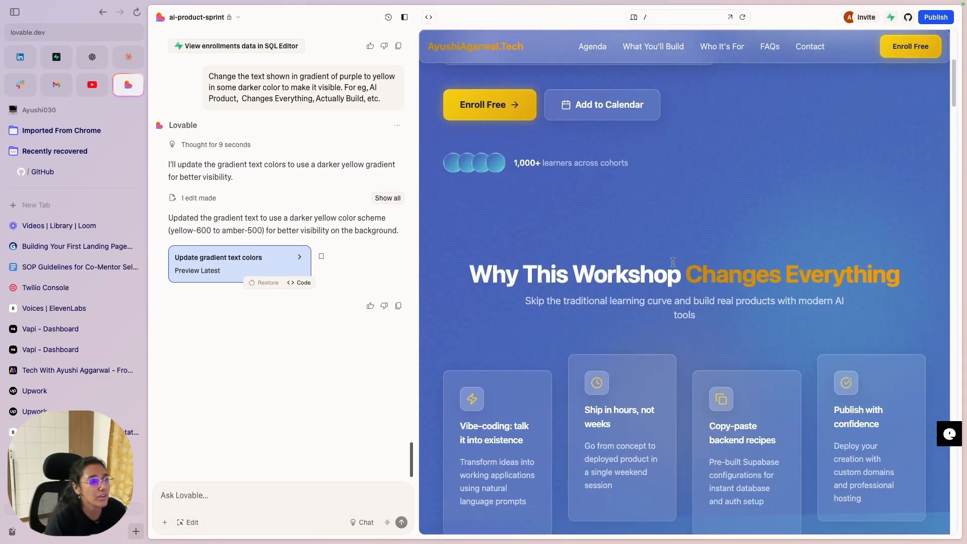
scroll(705, 285, down, 15)
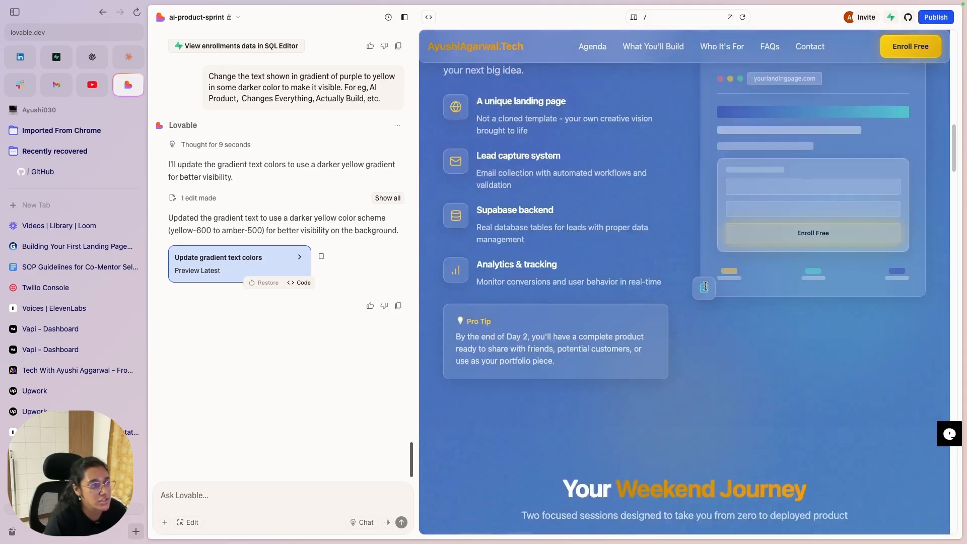
scroll(702, 290, down, 10)
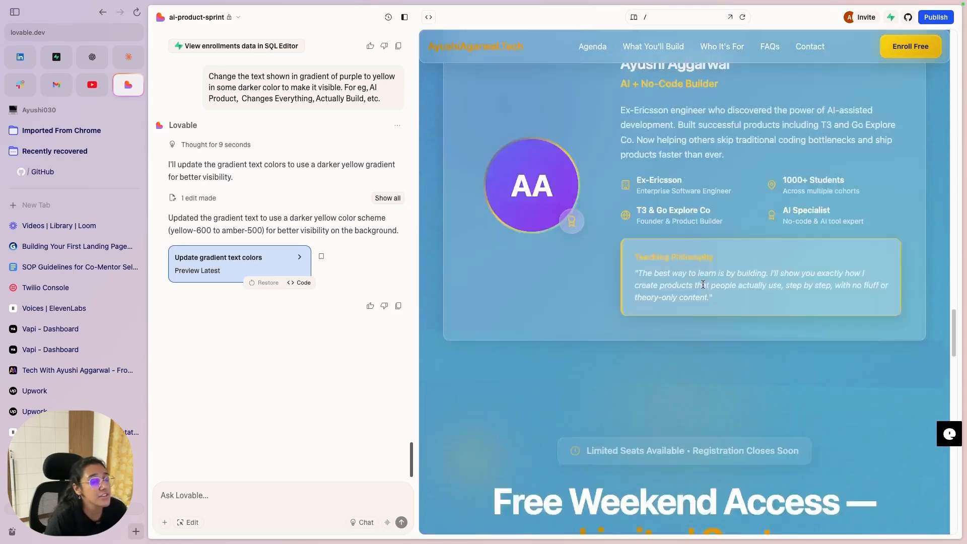
scroll(700, 290, down, 5)
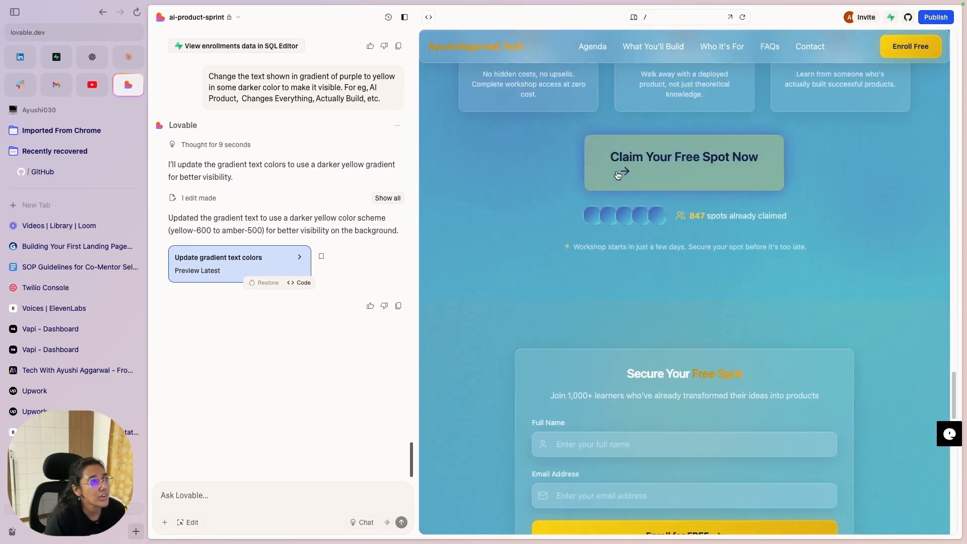
scroll(634, 330, up, 1)
scroll(620, 340, down, 4)
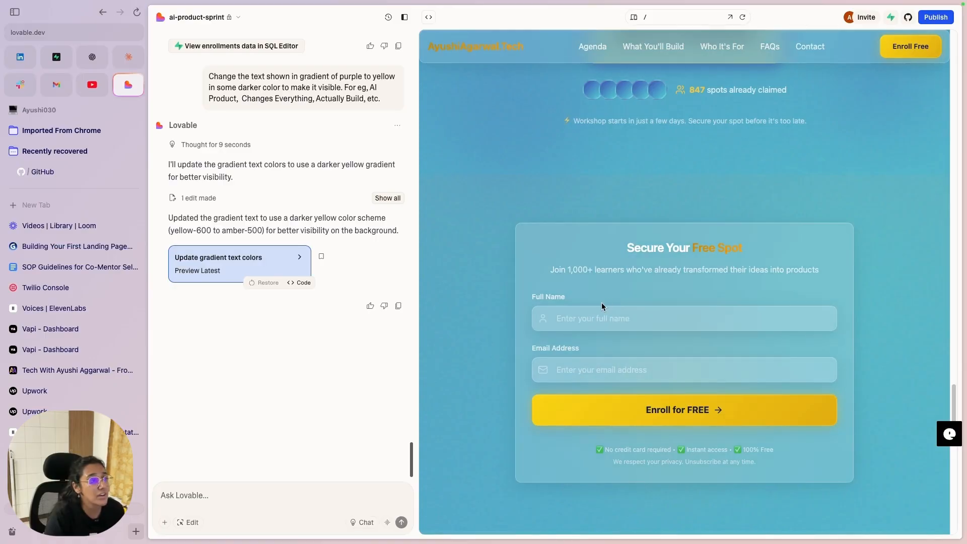
click(593, 318)
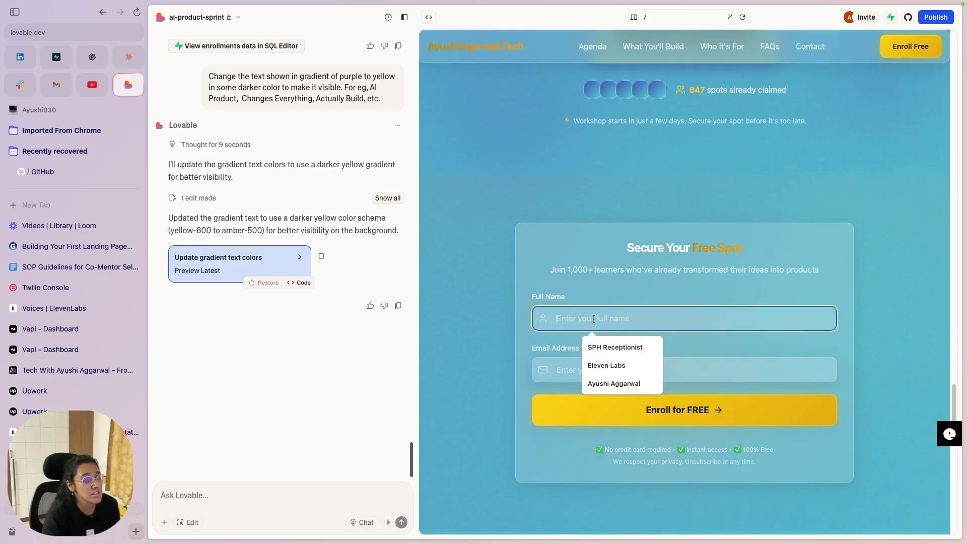
Step: Submit a test enrollment with autofilled name and email through Enroll for FREE
click(620, 385)
click(623, 373)
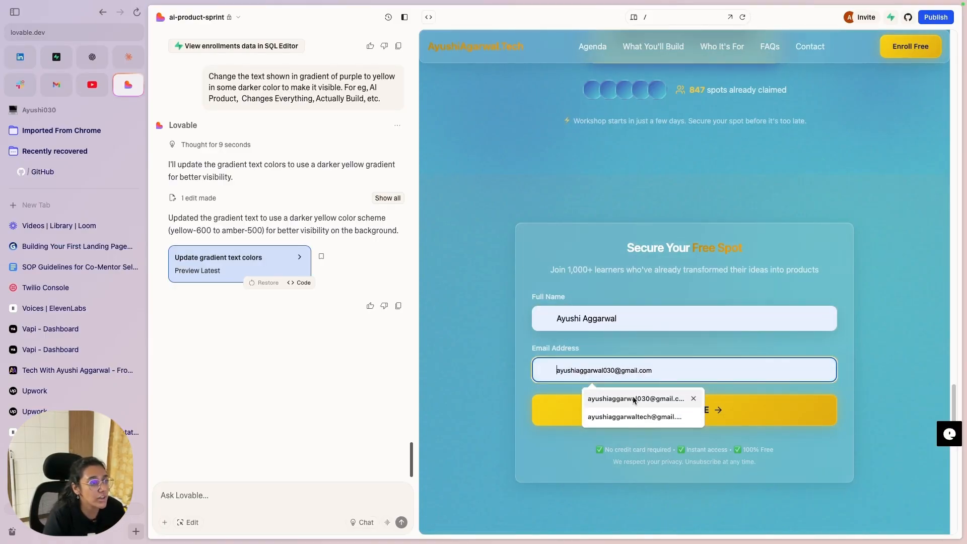
click(634, 399)
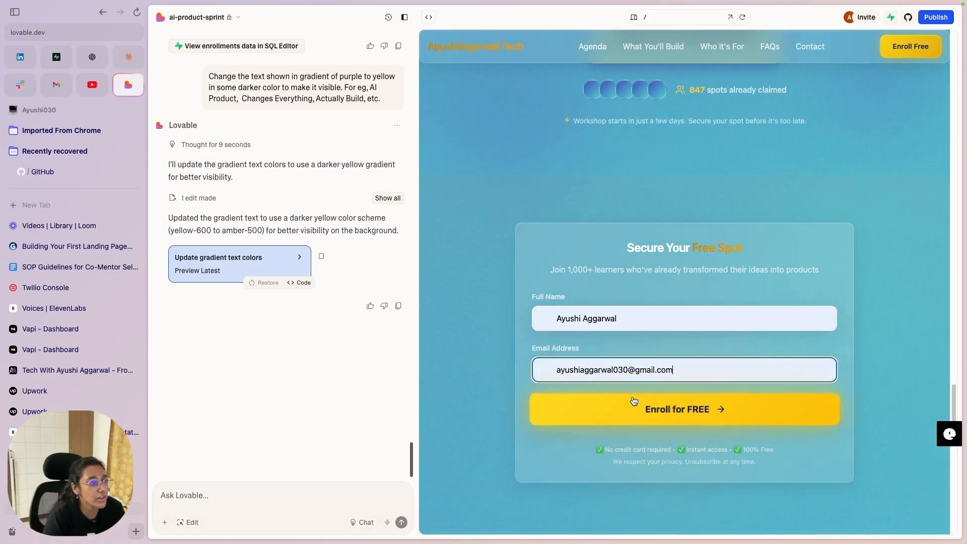
click(692, 416)
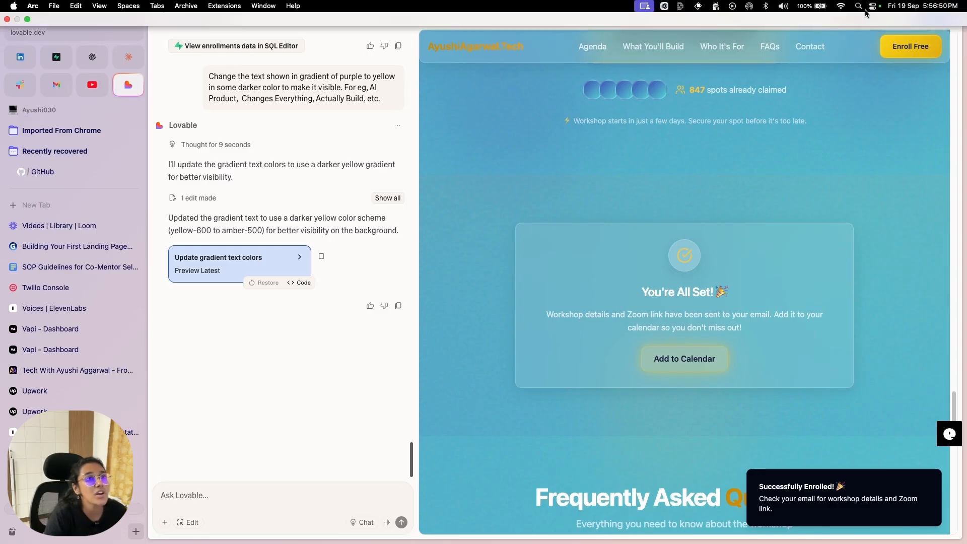
click(889, 18)
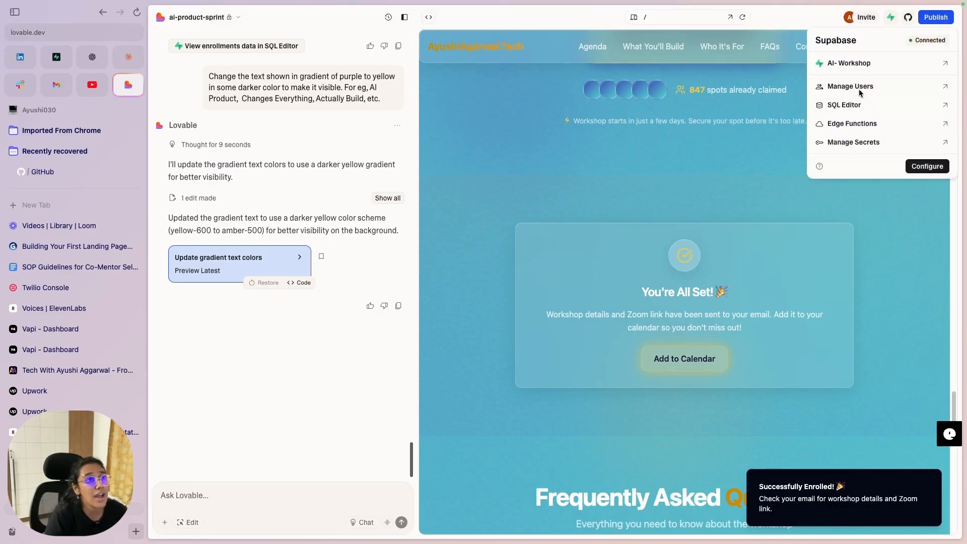
click(848, 63)
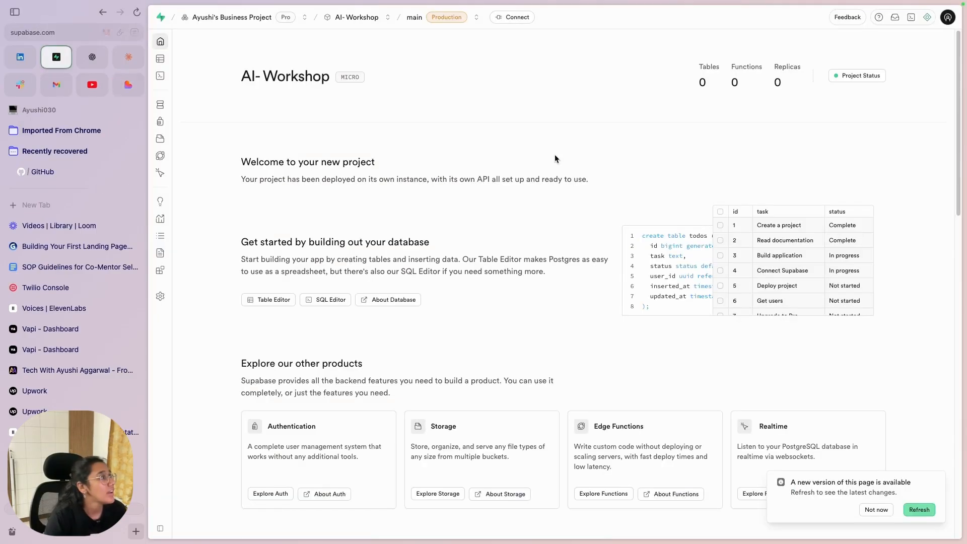
click(191, 104)
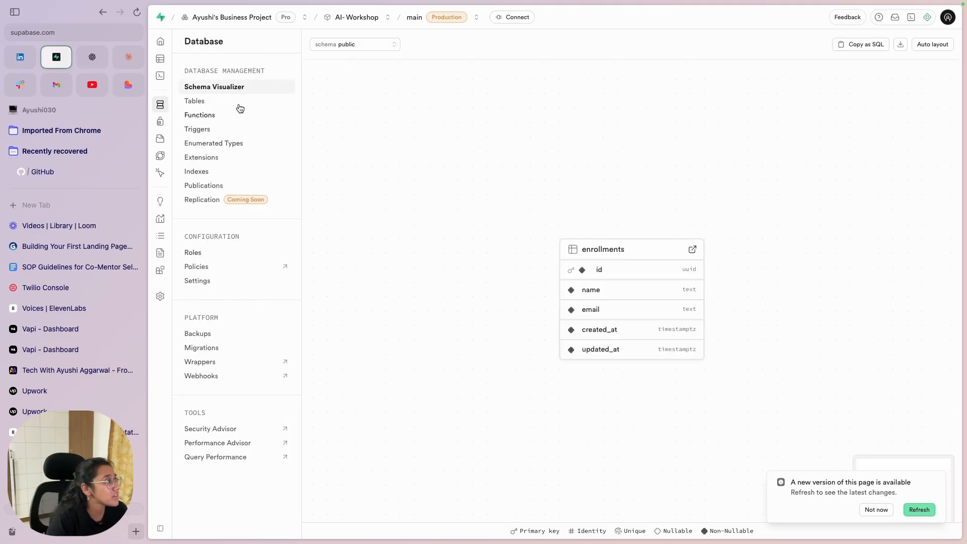
click(211, 101)
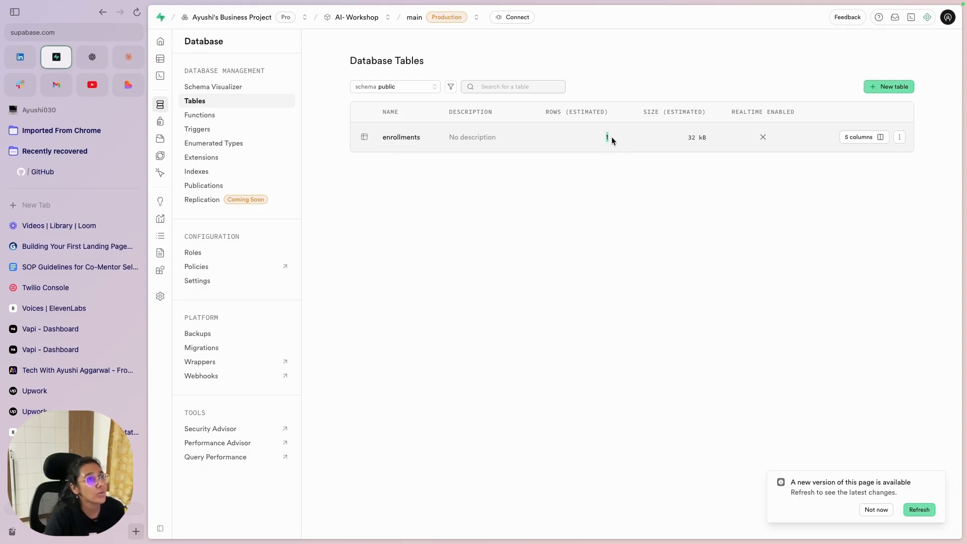
click(854, 139)
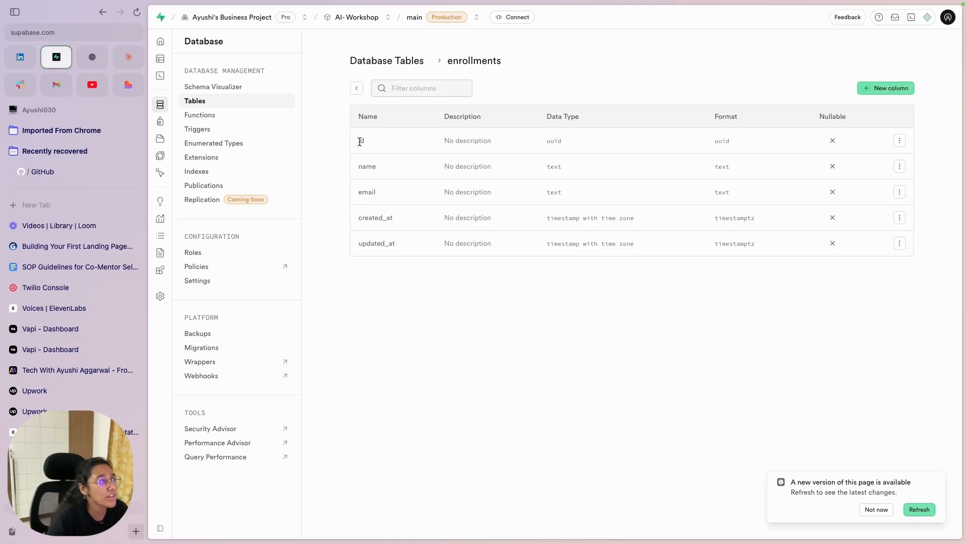
drag(357, 118, 382, 191)
click(401, 212)
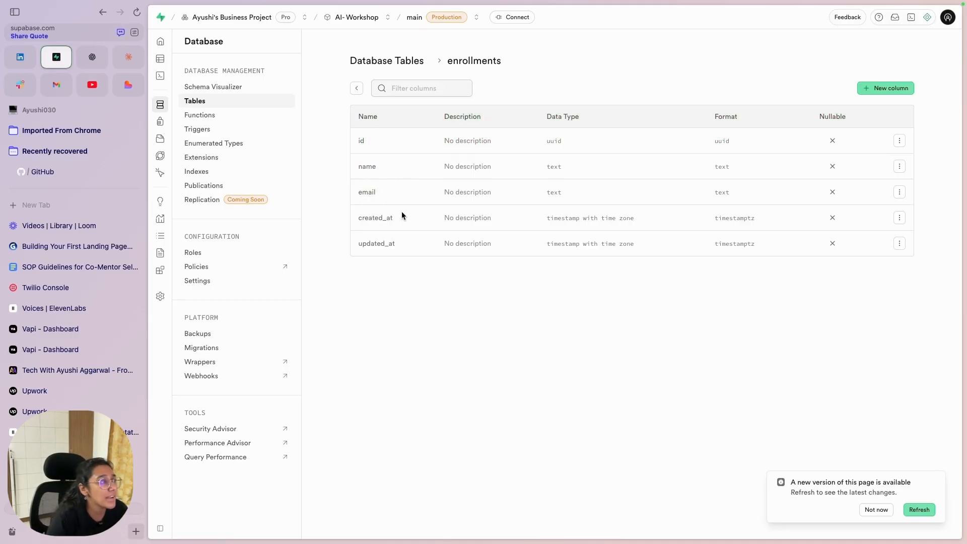
drag(397, 245, 358, 246)
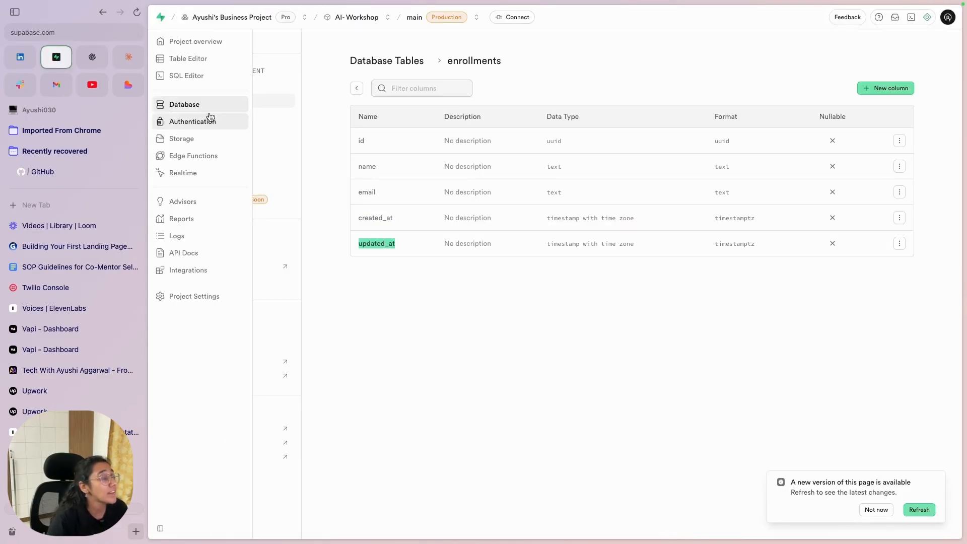
click(196, 100)
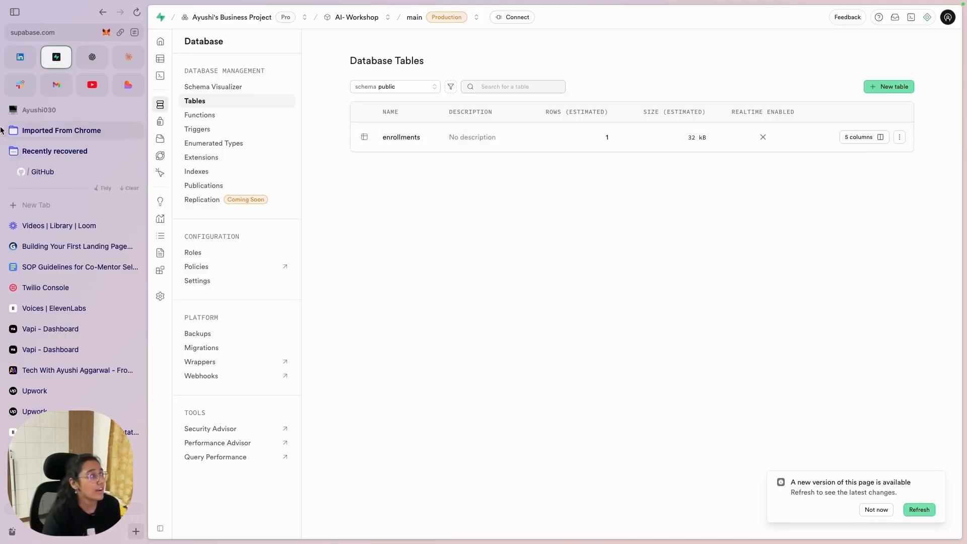
click(128, 84)
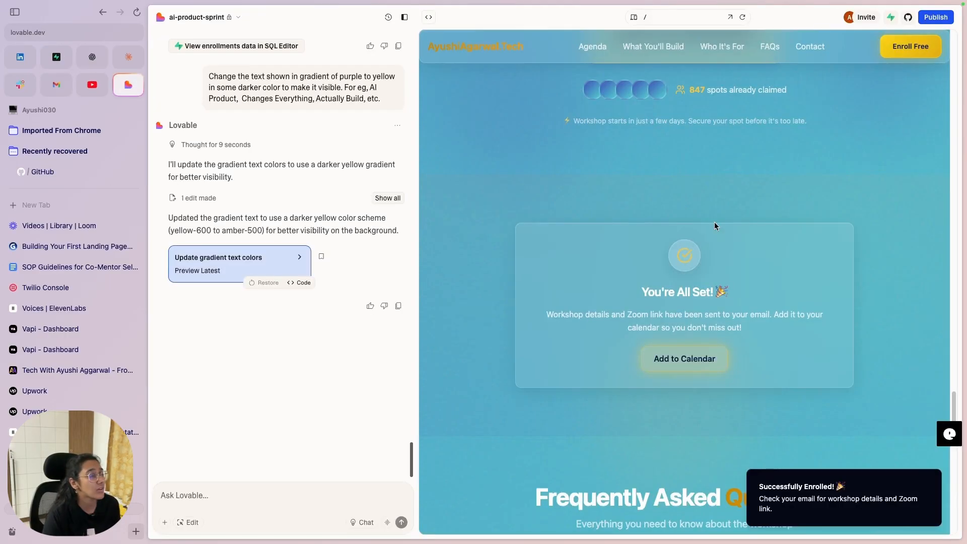
click(739, 18)
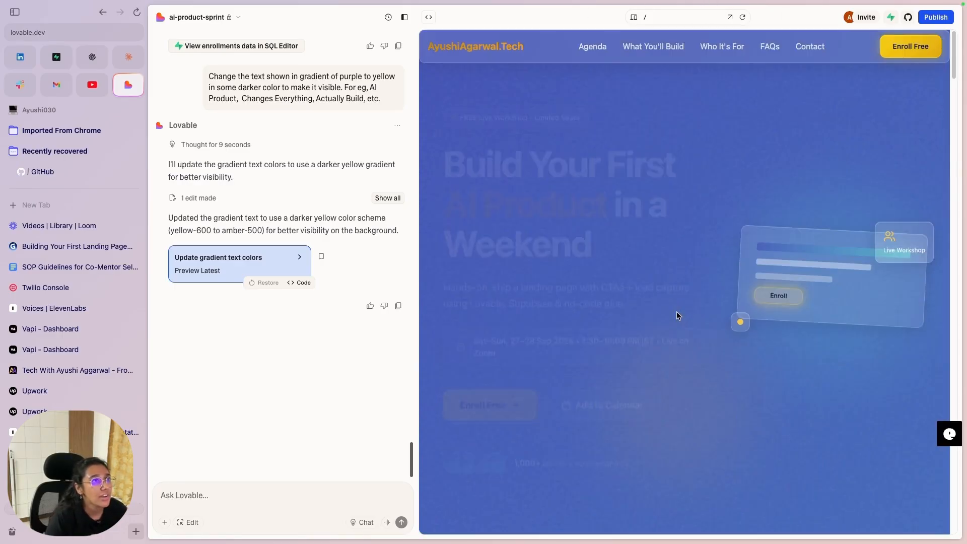
Step: Jump down to the Secure Your Free Spot enrollment form in the preview
click(482, 392)
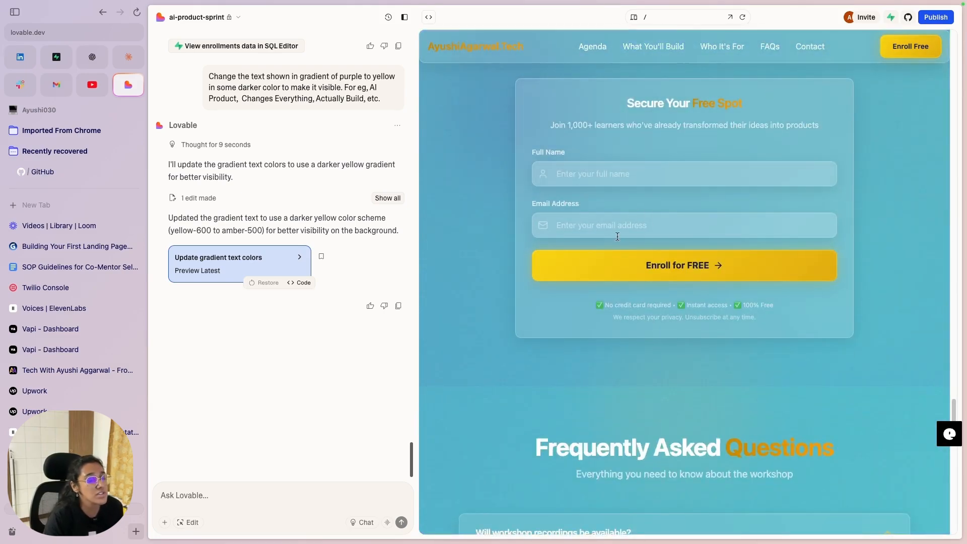
drag(953, 410, 953, 41)
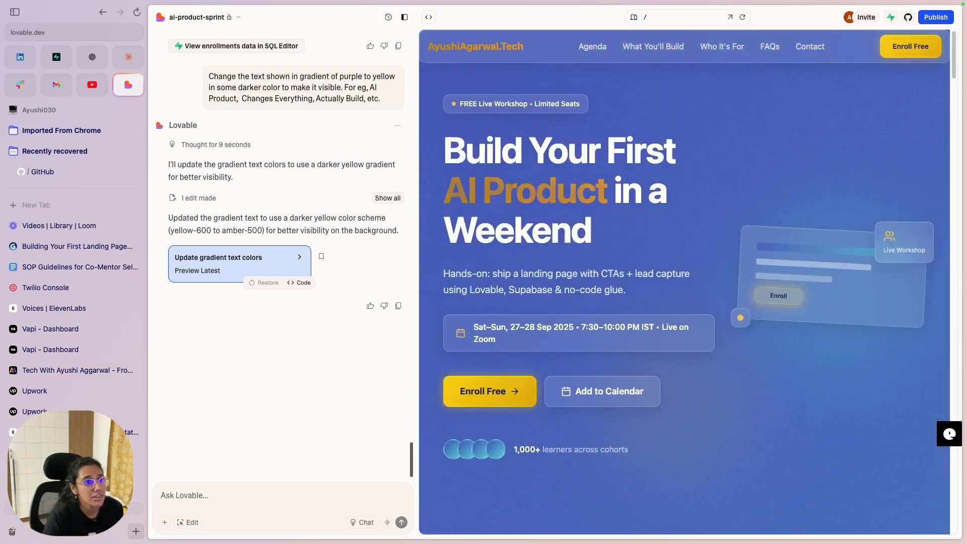
click(491, 393)
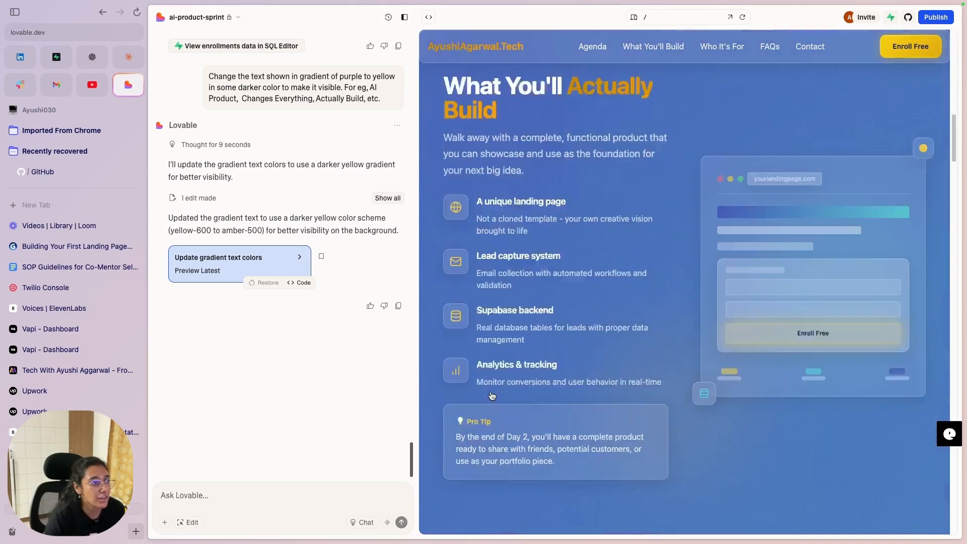
Step: Submit a test enrollment with a test name and a saved e-mail, reaching You're All Set!
click(646, 174)
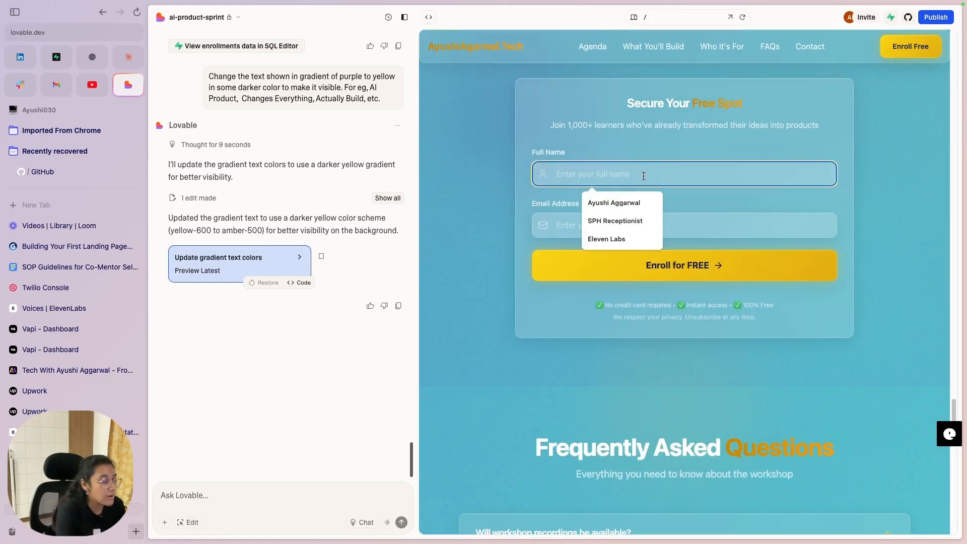
text(Anshul)
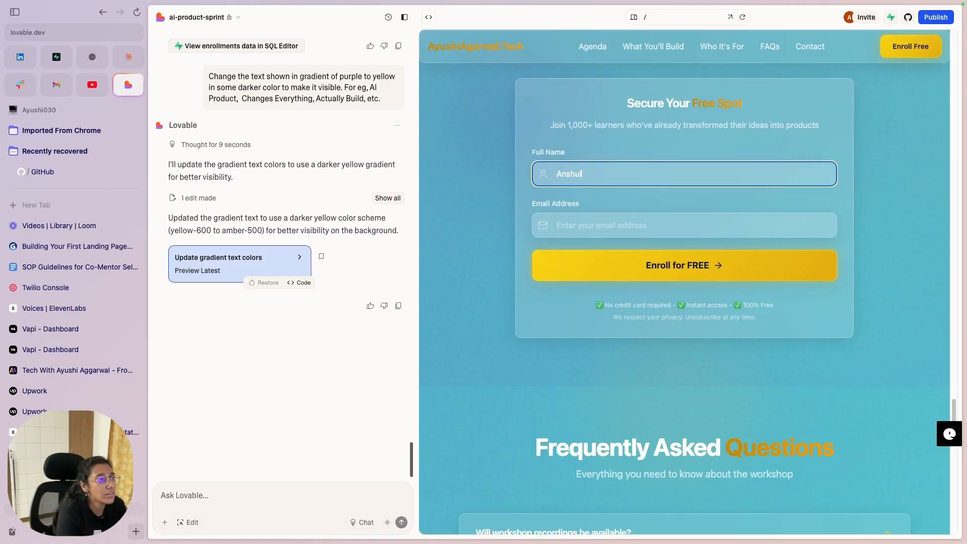
click(701, 224)
click(655, 273)
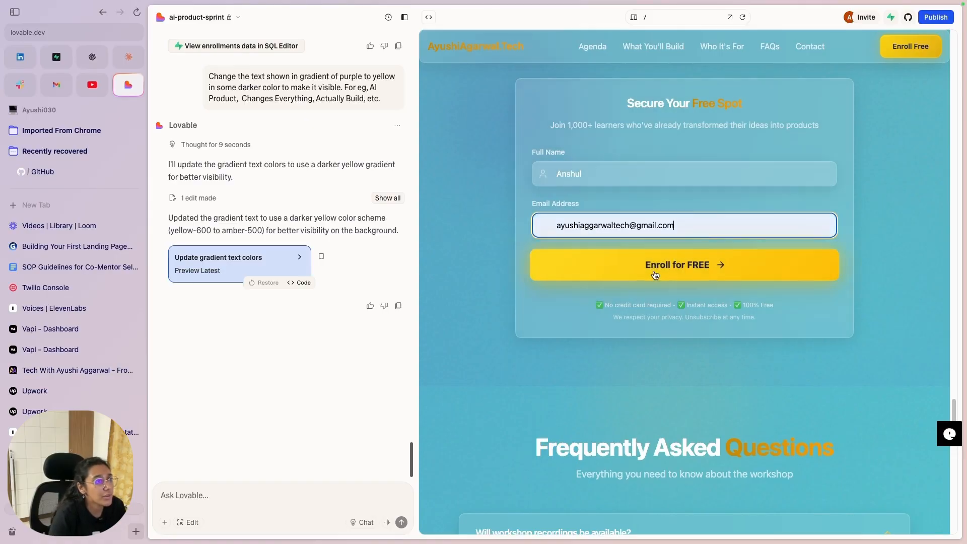
click(665, 270)
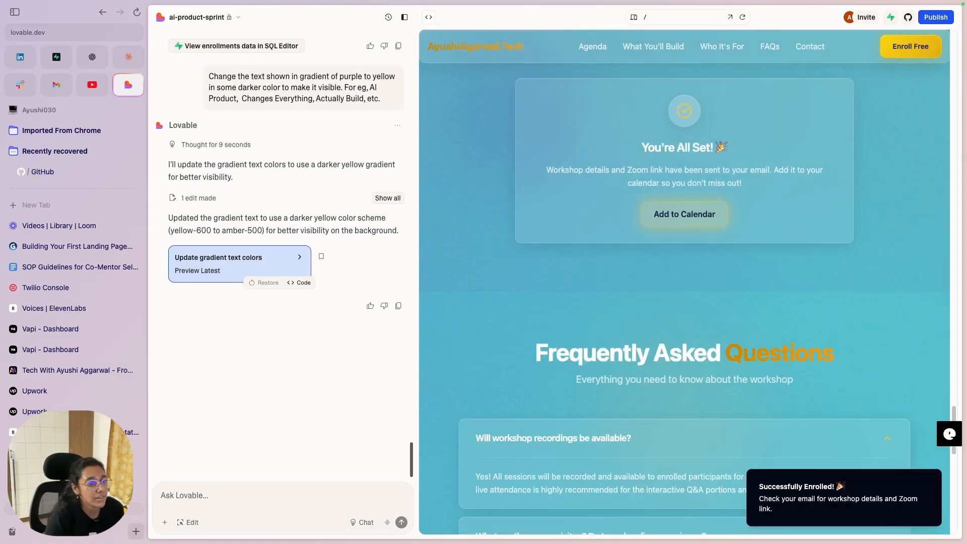
click(58, 60)
Step: Browse Supabase's schema diagram and database pages to reach the Tables list
click(212, 87)
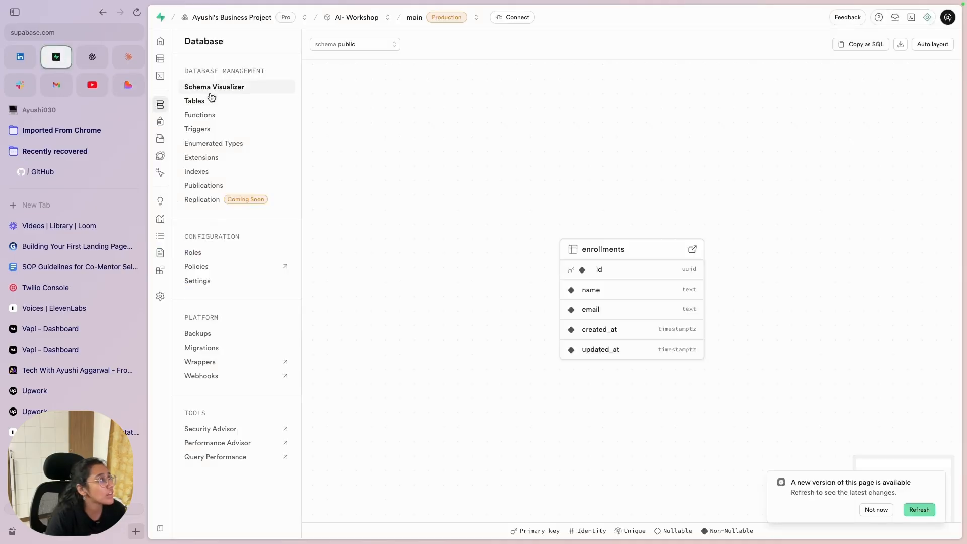
click(191, 104)
click(194, 116)
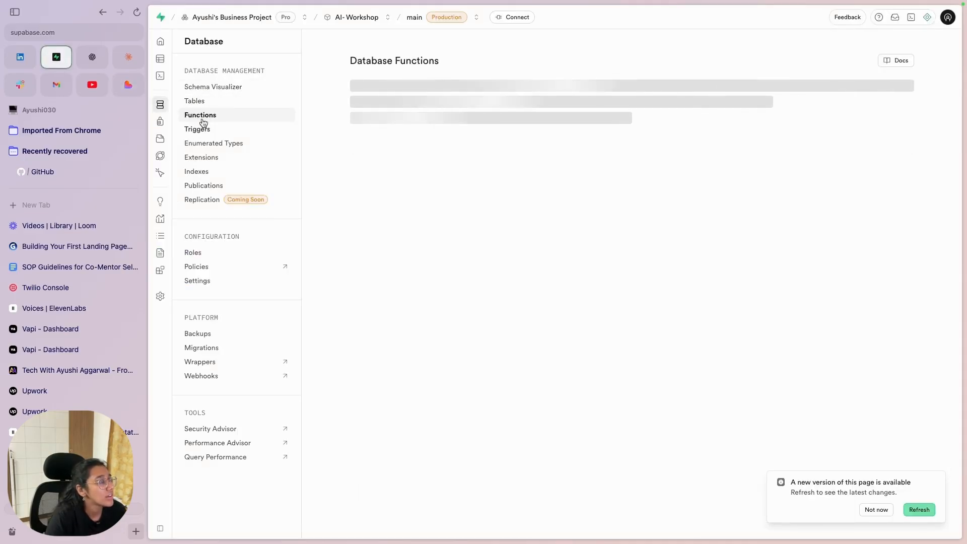
click(212, 86)
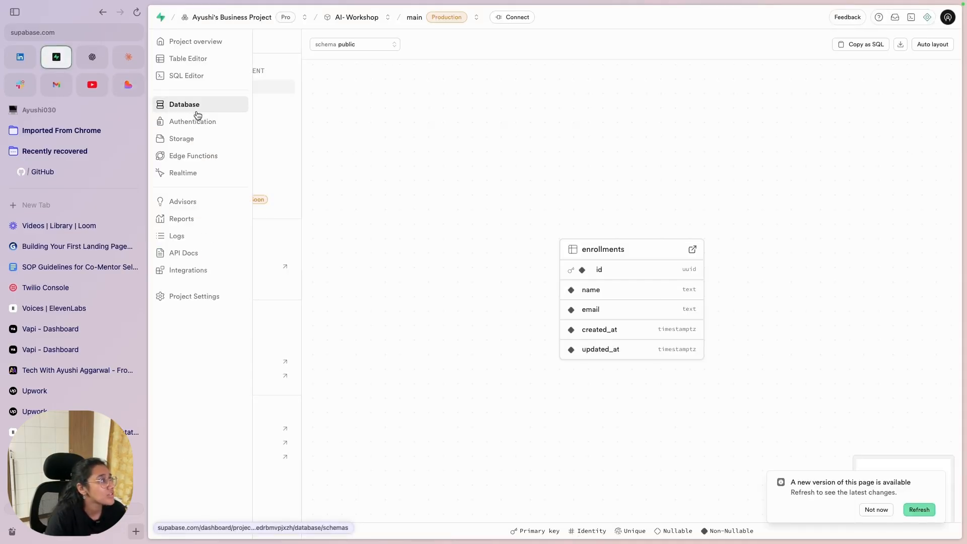
click(224, 103)
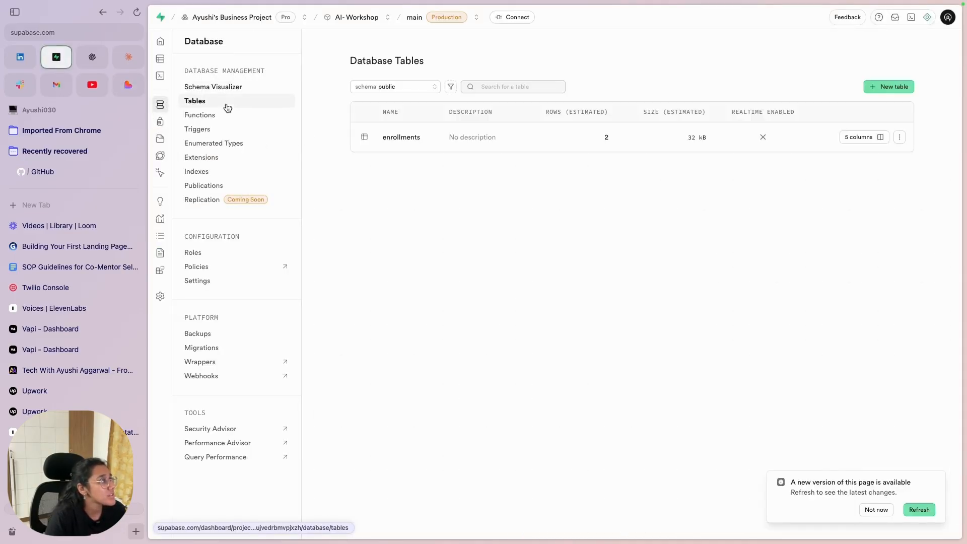
Step: Open the enrollments table in the Table Editor and confirm its two sign-up rows
click(898, 139)
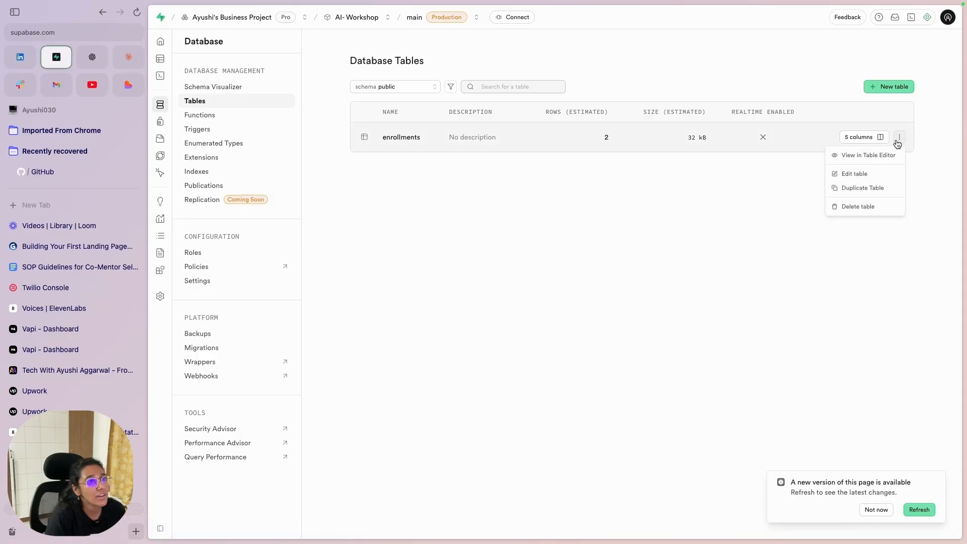
click(871, 154)
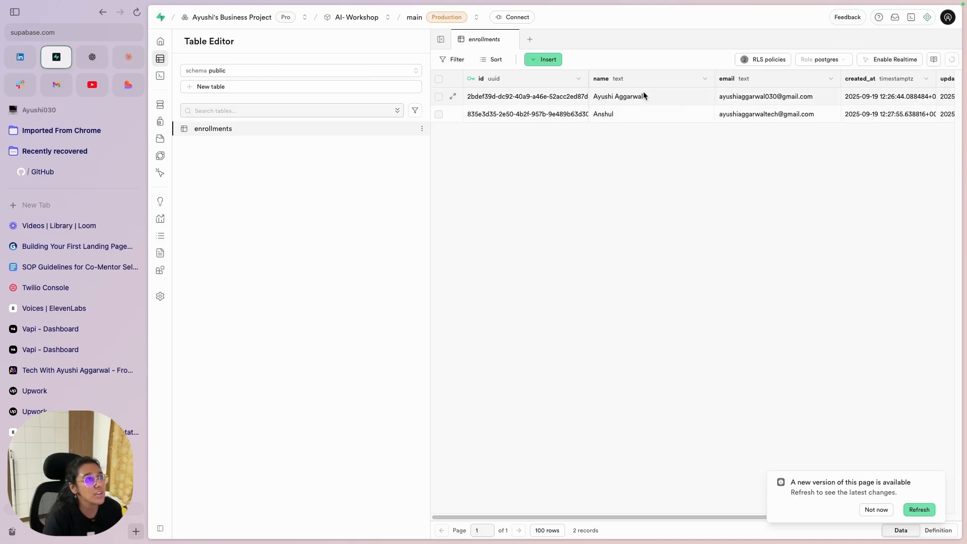
click(645, 93)
click(603, 115)
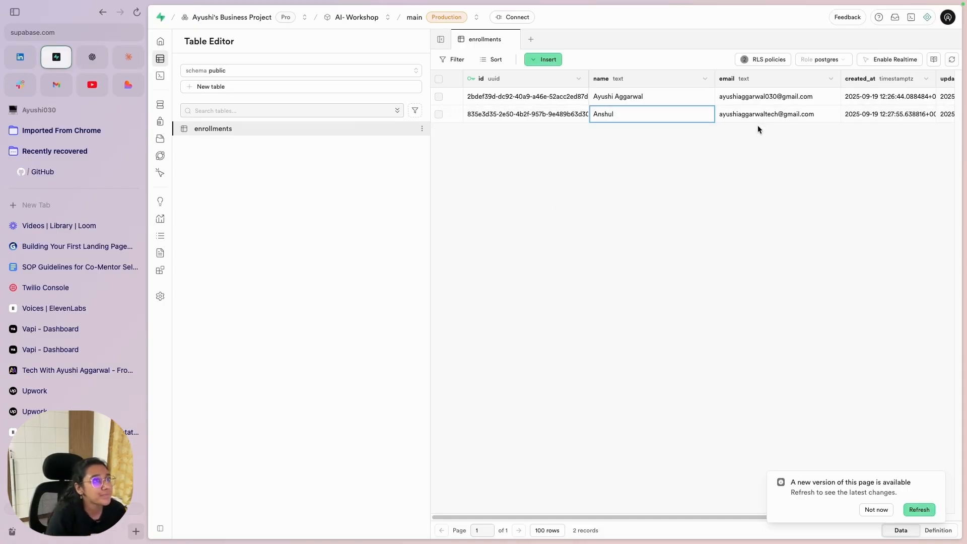
key(ctrl+Tab)
scroll(688, 191, up, 20)
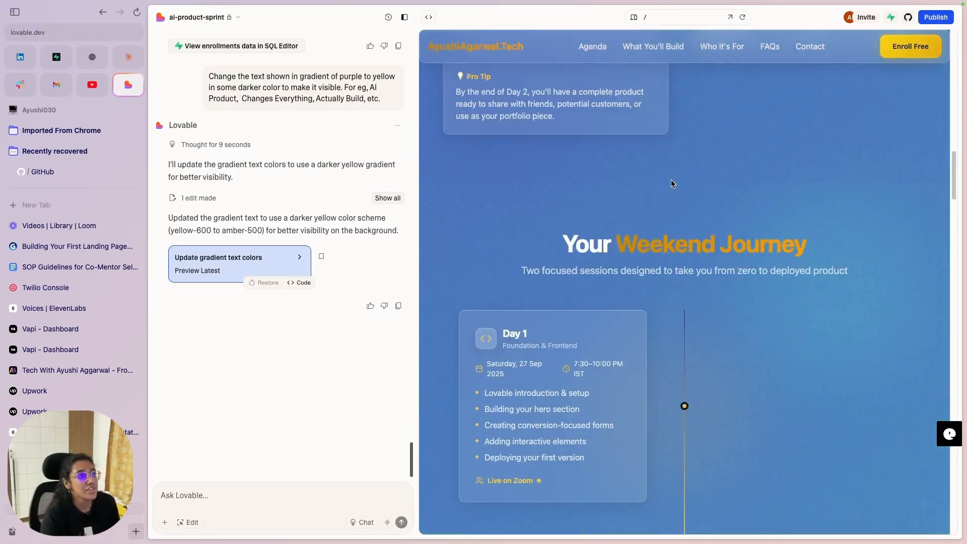
scroll(671, 179, up, 10)
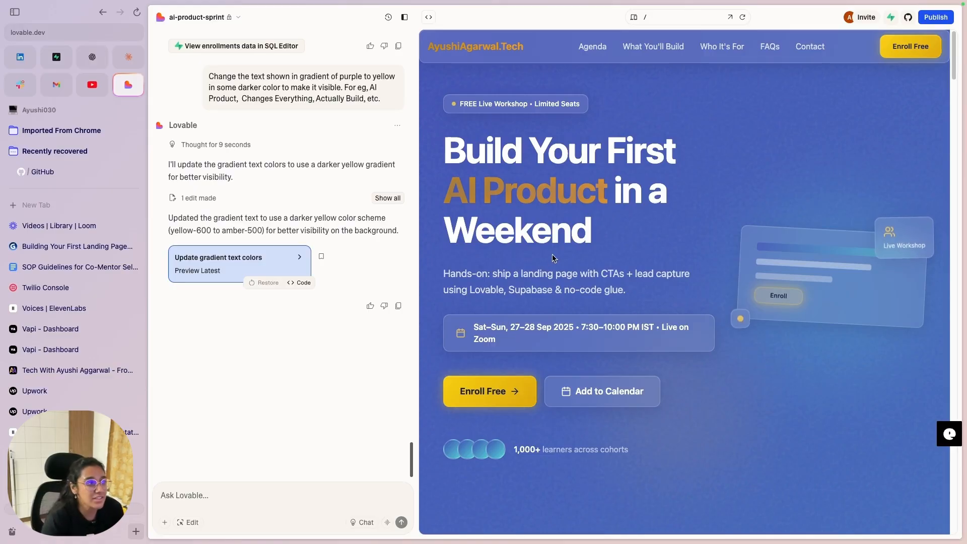
scroll(613, 403, down, 7)
scroll(821, 372, down, 15)
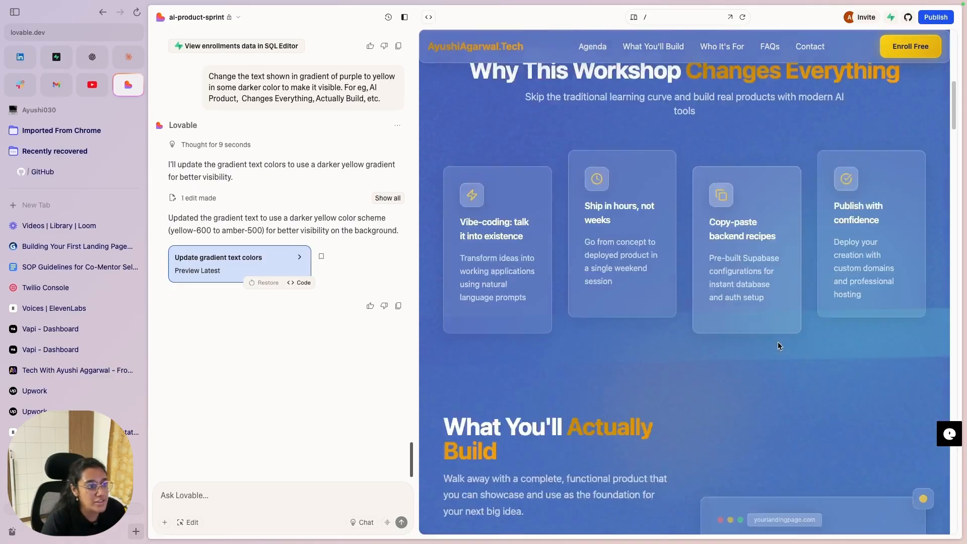
scroll(581, 227, down, 15)
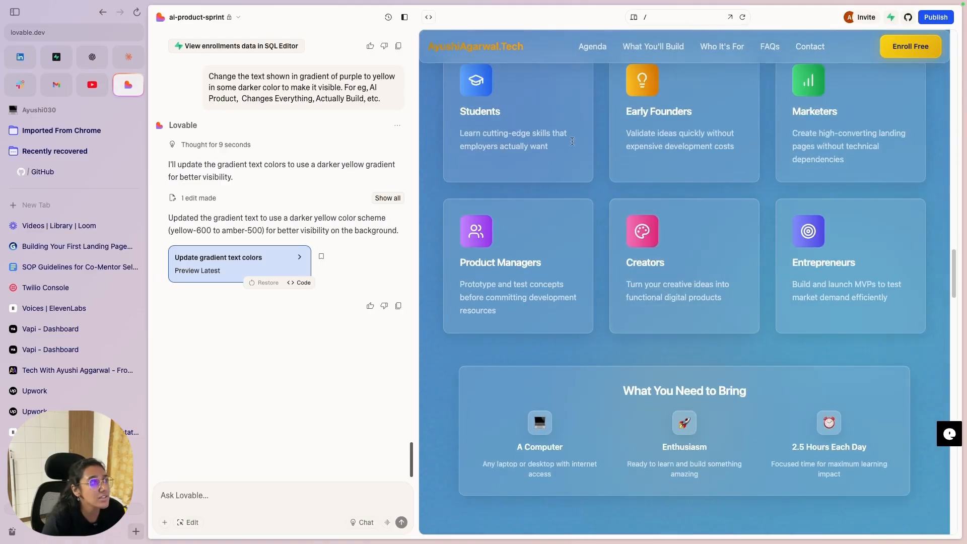
scroll(736, 303, down, 7)
scroll(728, 292, down, 4)
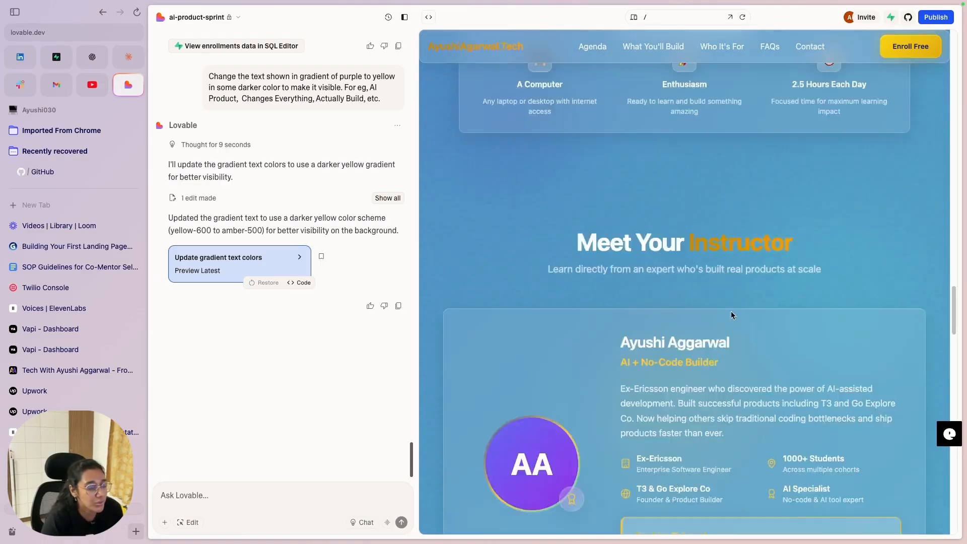
scroll(678, 407, down, 20)
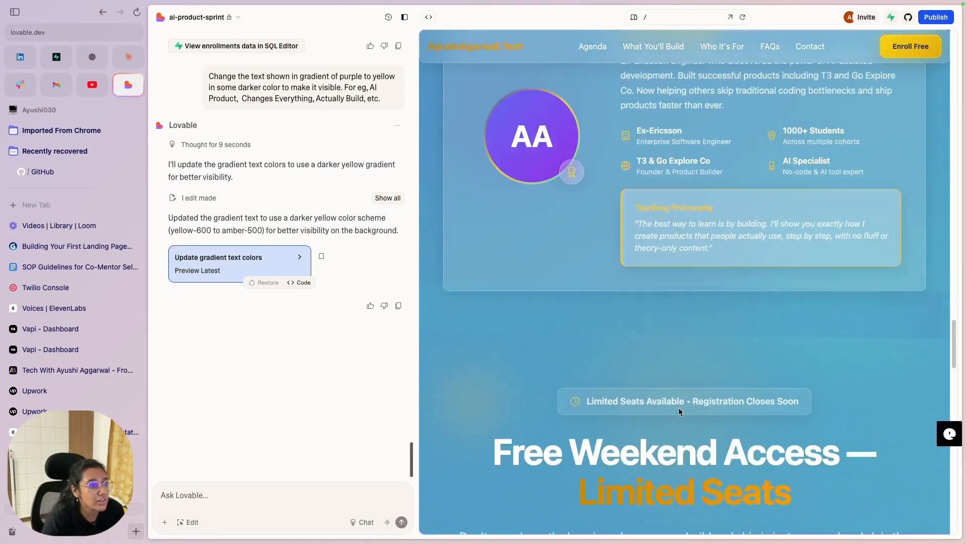
scroll(677, 396, down, 15)
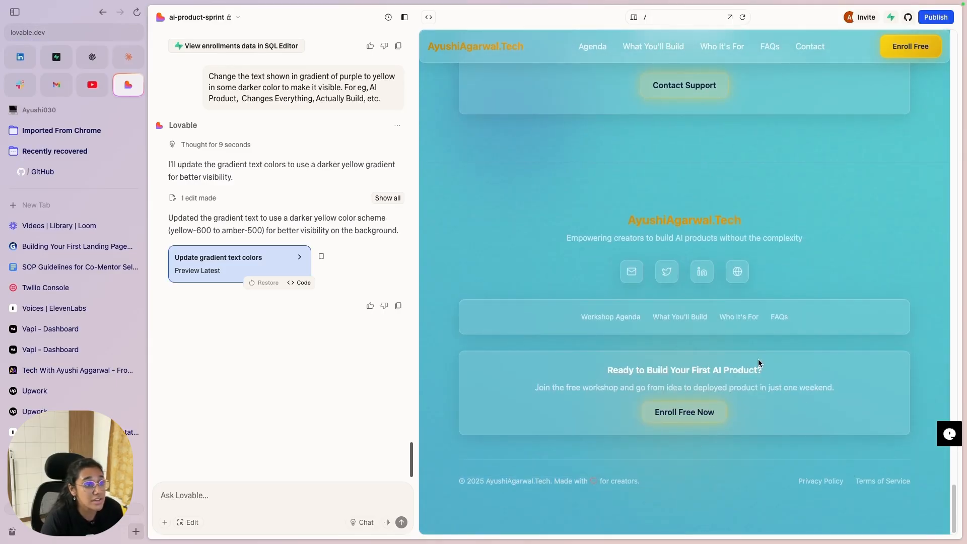
scroll(759, 363, up, 20)
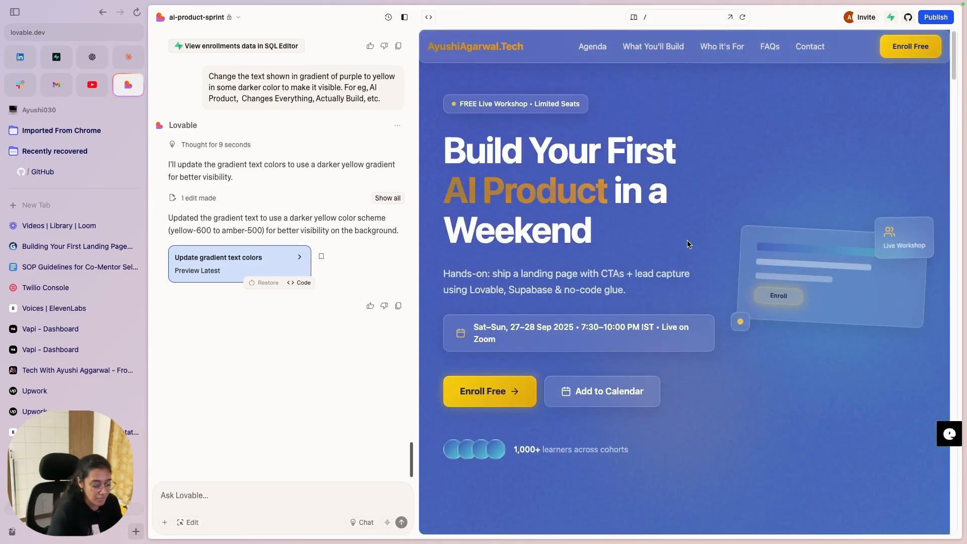
key(ctrl+Left)
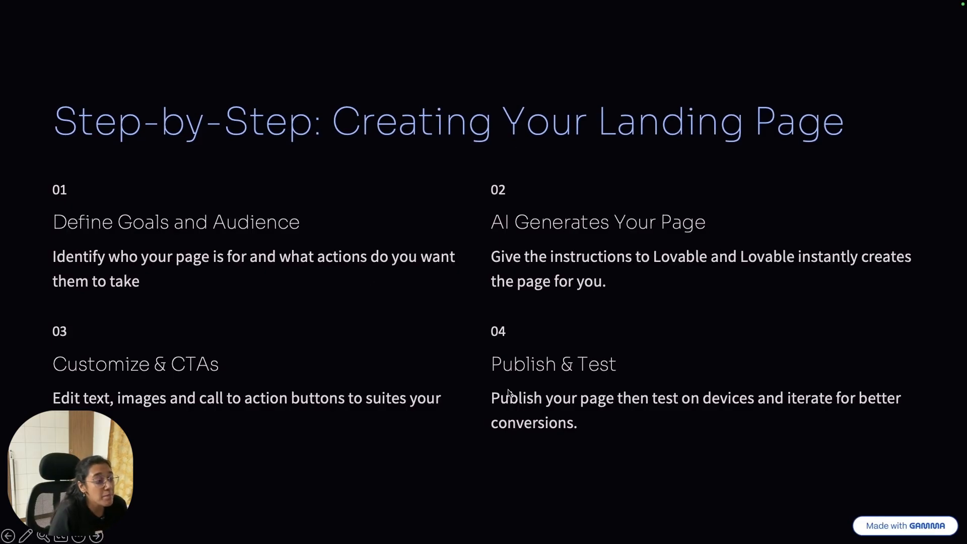
Step: Advance the Gamma deck one slide, then bring up Lovable's publish settings
key(Right)
key(ctrl+Right)
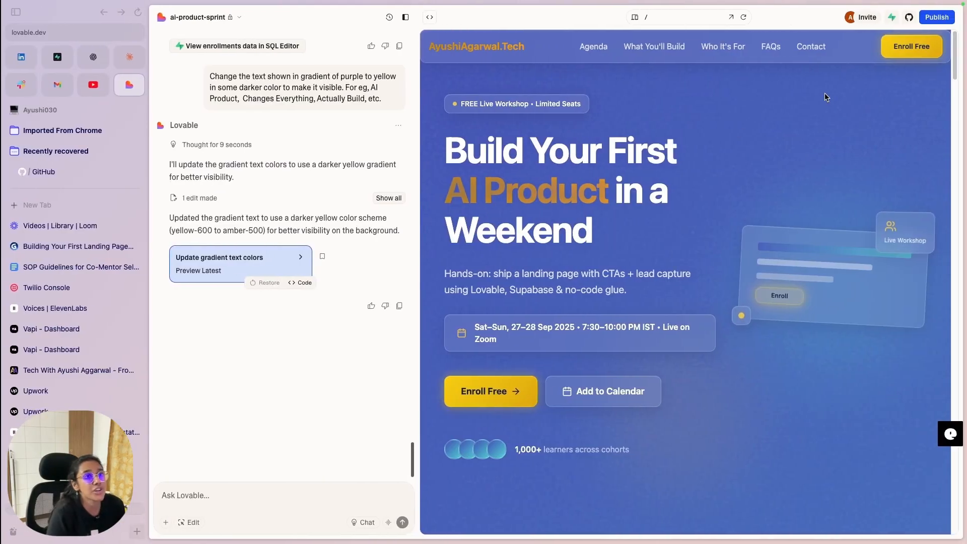
click(926, 20)
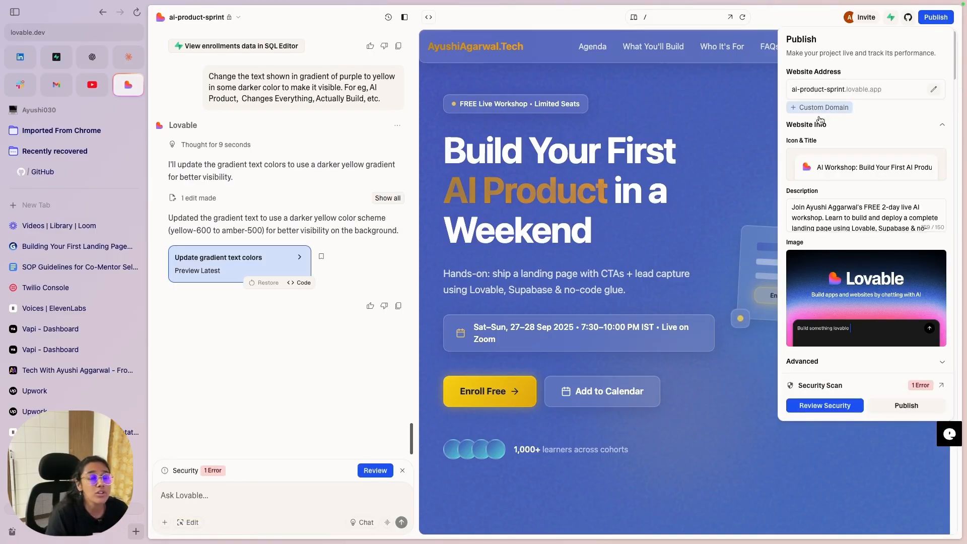
Step: Review the Custom Domain settings and back out of the domain setup
click(820, 107)
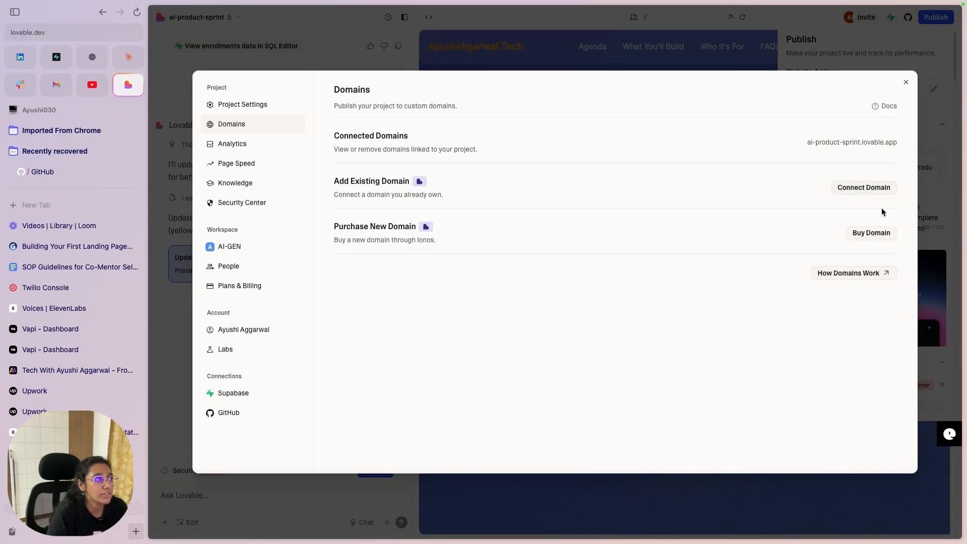
click(906, 86)
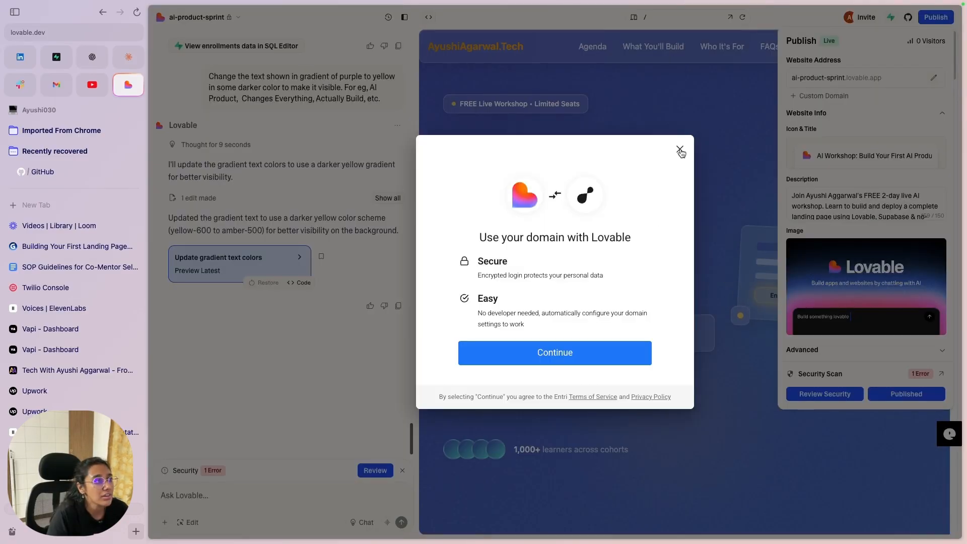
click(680, 150)
click(500, 304)
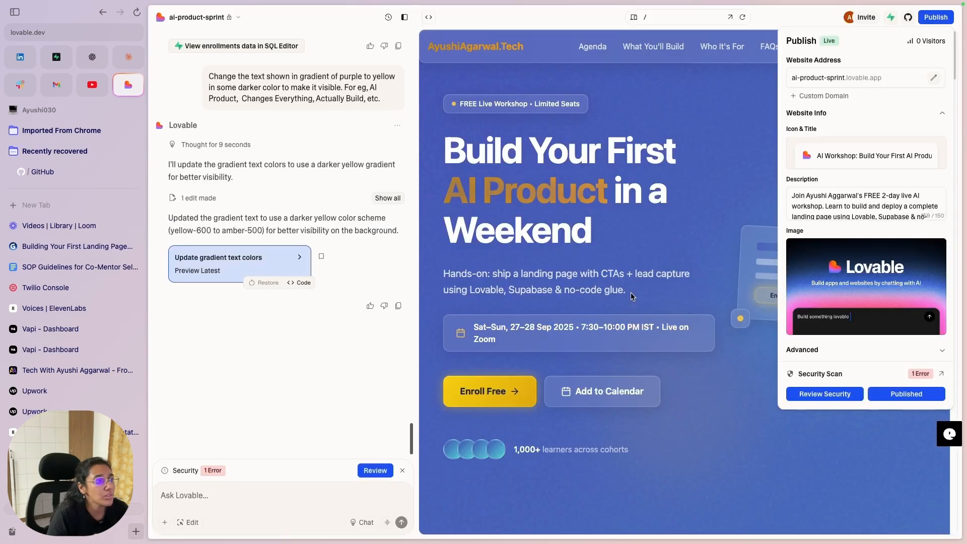
Step: Publish despite the security warning and open ai-product-sprint.lovable.app in a new tab
click(903, 395)
click(563, 293)
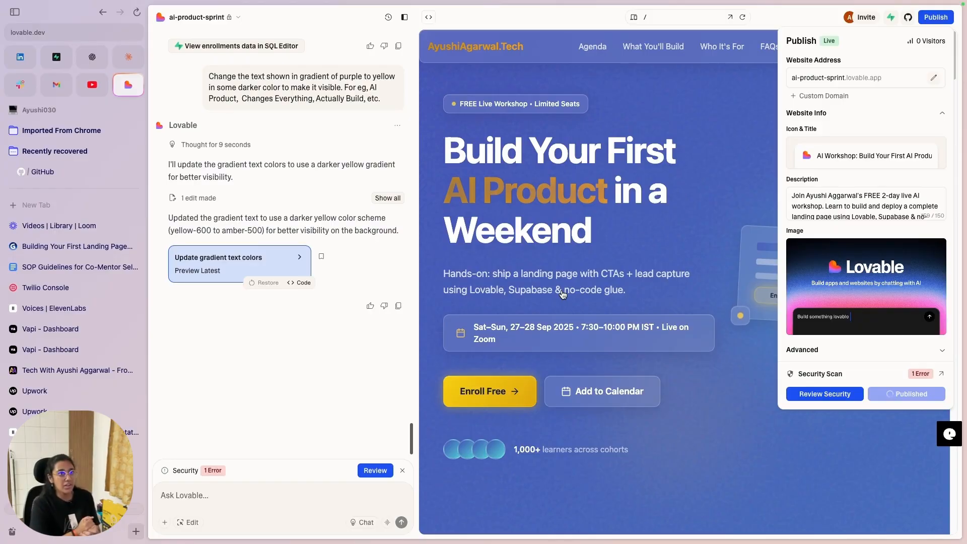
drag(792, 78, 880, 78)
right_click(873, 79)
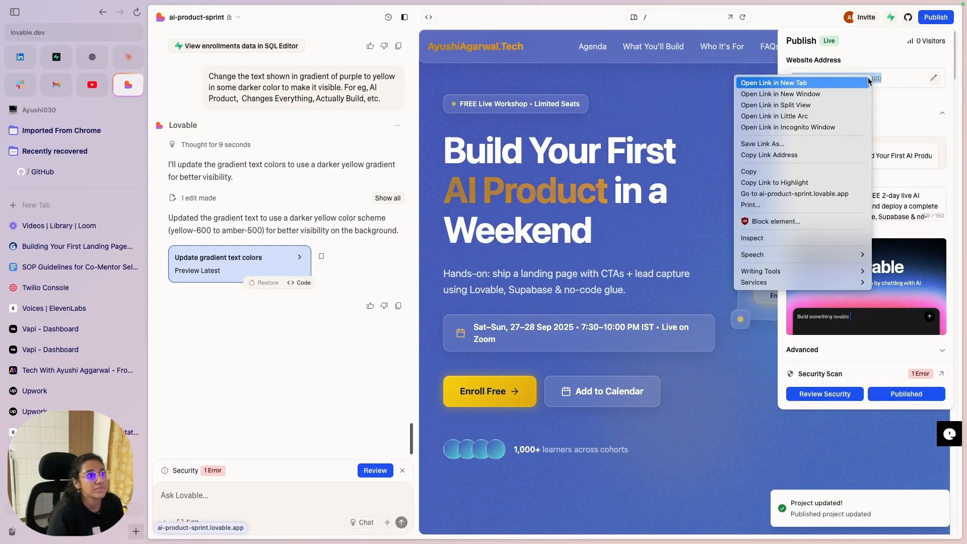
click(838, 84)
click(19, 226)
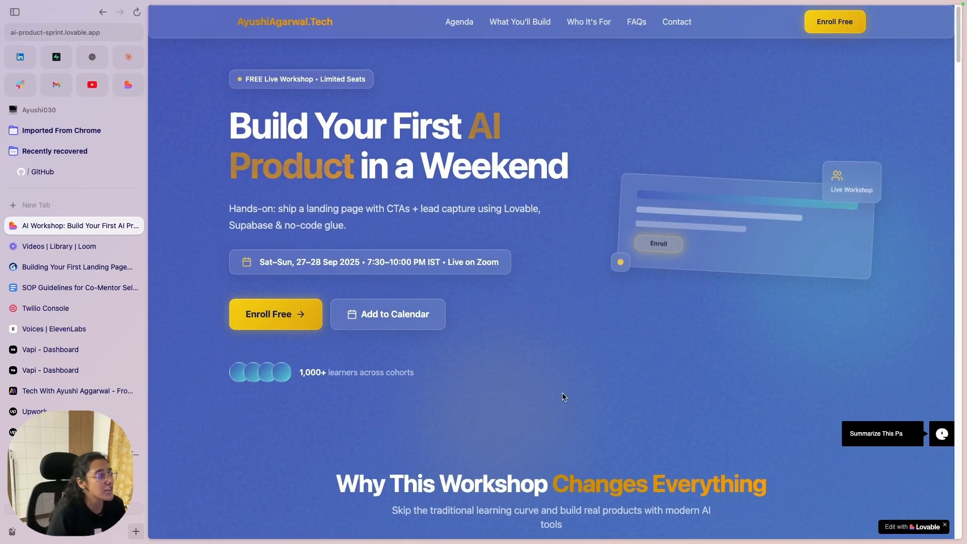
Step: Scroll through the live site's sections and check its lovable.app web address
scroll(554, 352, down, 15)
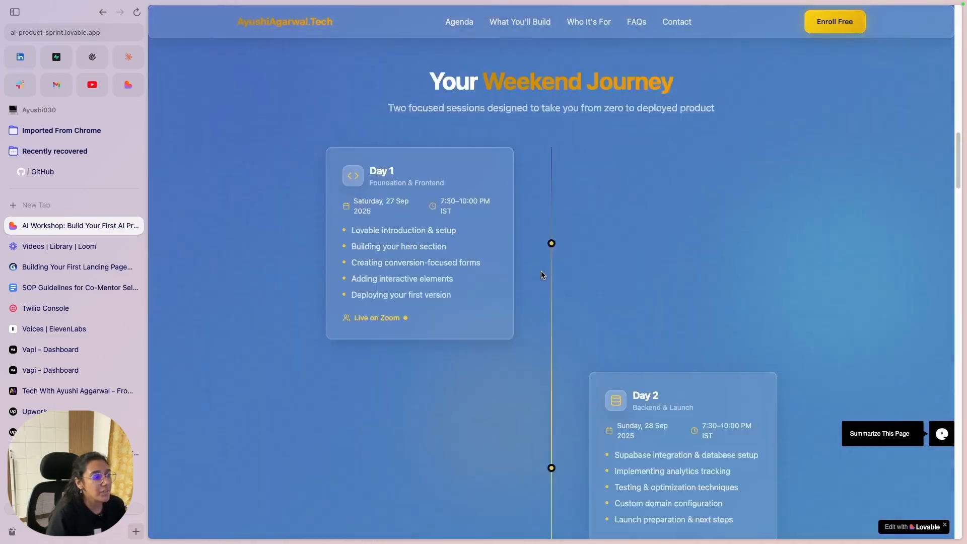
scroll(539, 274, down, 1)
scroll(535, 279, up, 20)
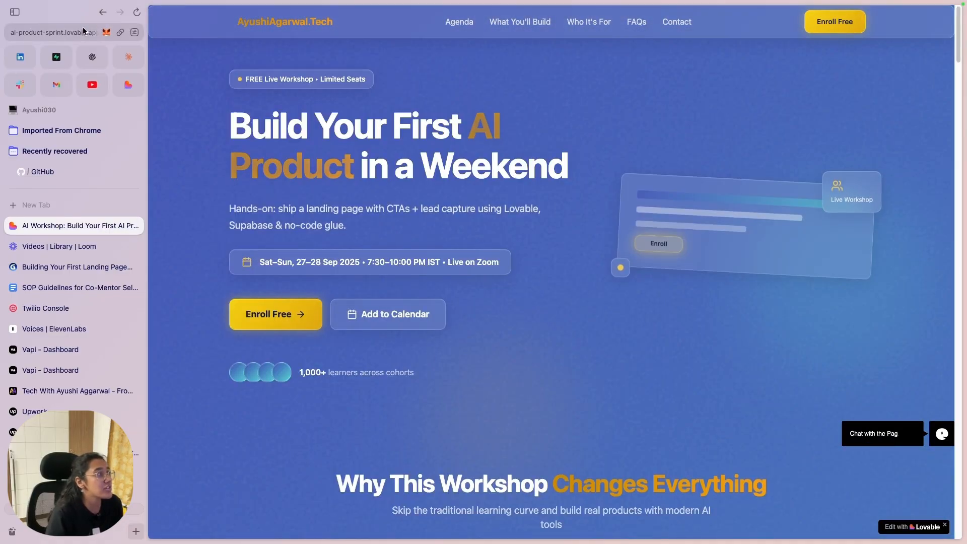
click(84, 31)
click(608, 421)
scroll(527, 343, down, 1)
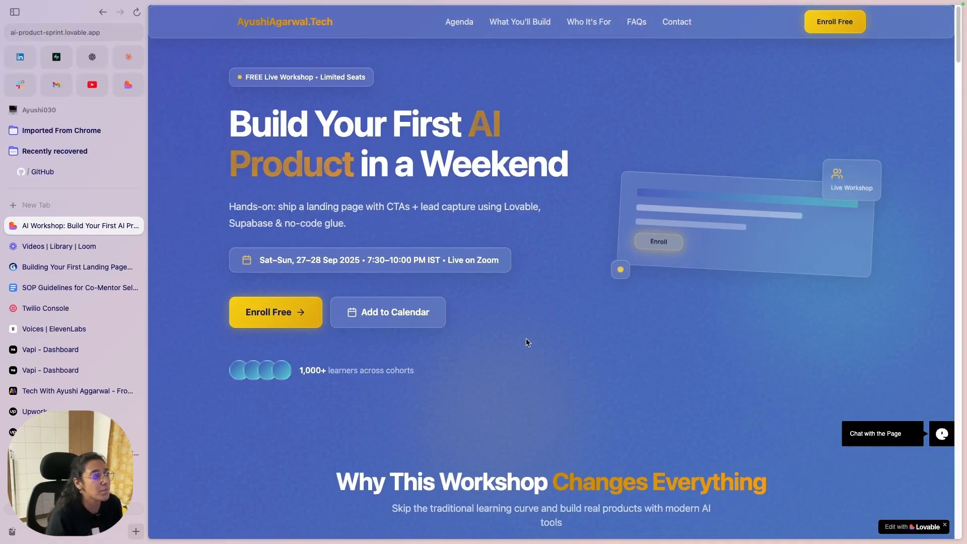
scroll(526, 341, down, 3)
scroll(524, 338, up, 3)
Step: Test the Enroll Free jump, then use Add to Calendar to open a Google Calendar event
click(276, 312)
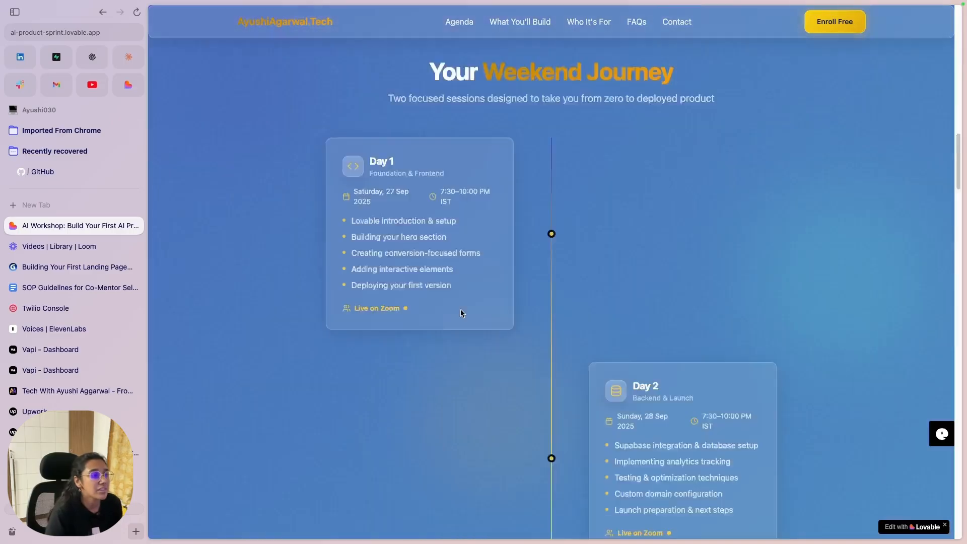
scroll(604, 282, up, 15)
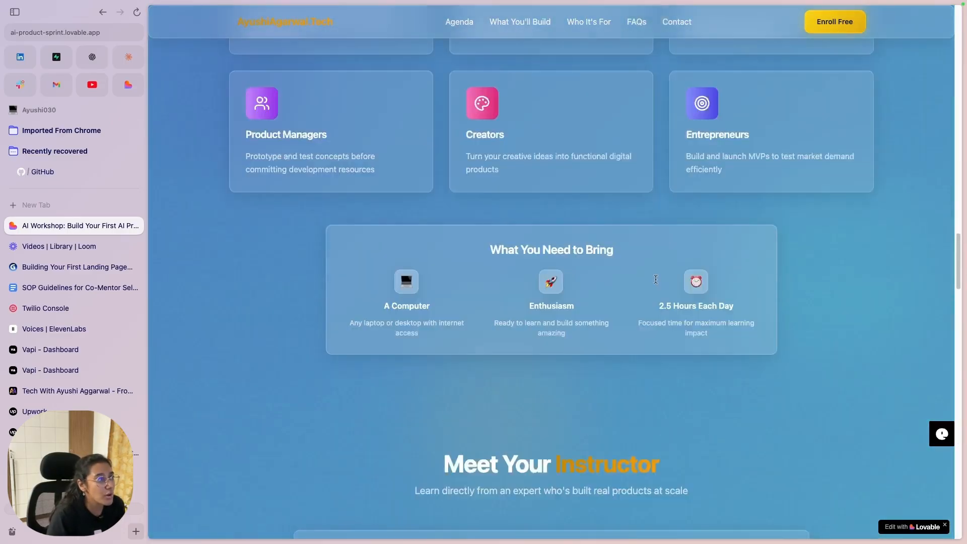
click(387, 327)
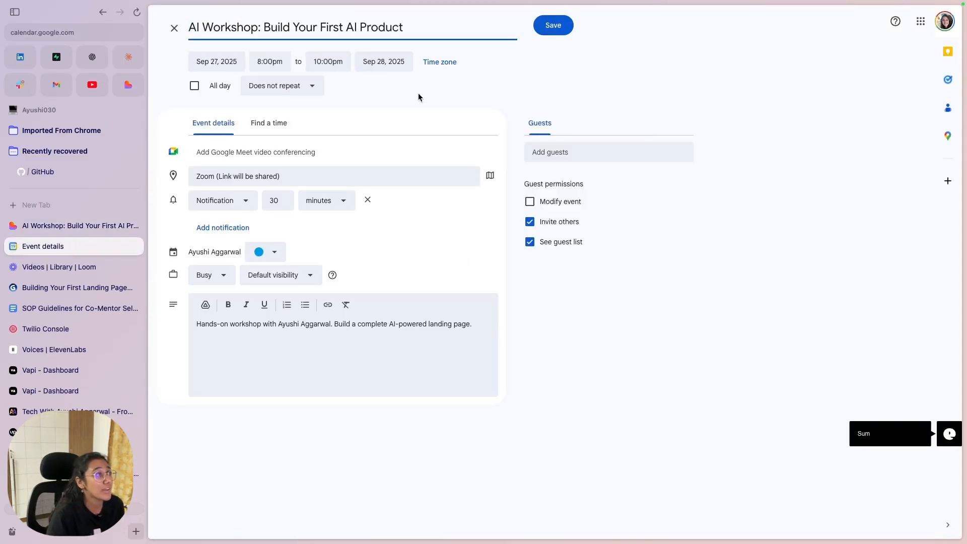
Step: Discard the prefilled AI Workshop calendar event and return to the live landing page
click(174, 29)
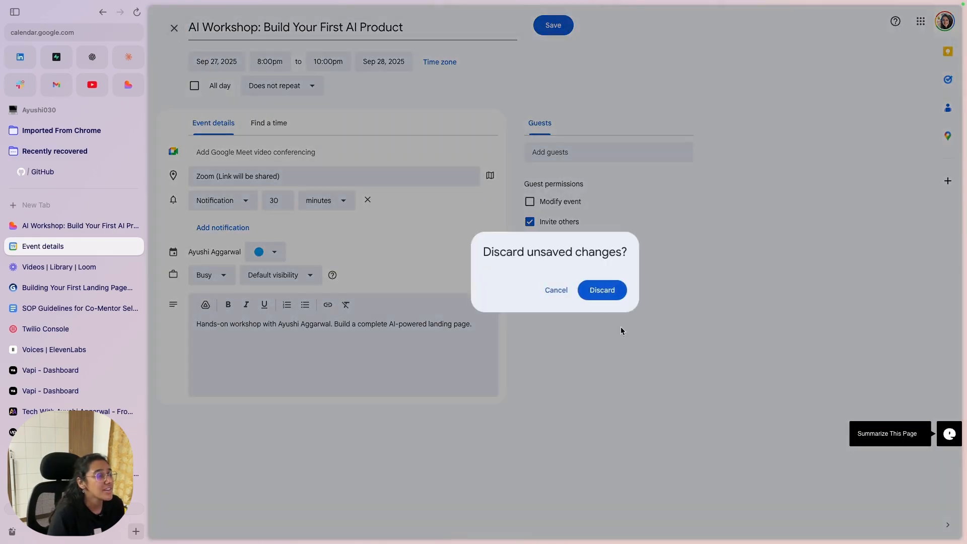
click(604, 291)
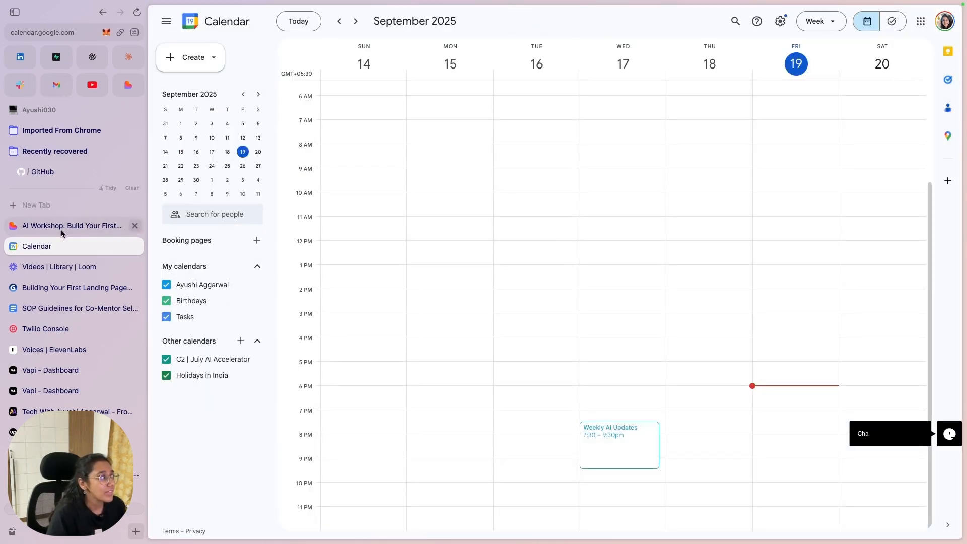
key(ctrl+shift+Tab)
scroll(516, 347, down, 1)
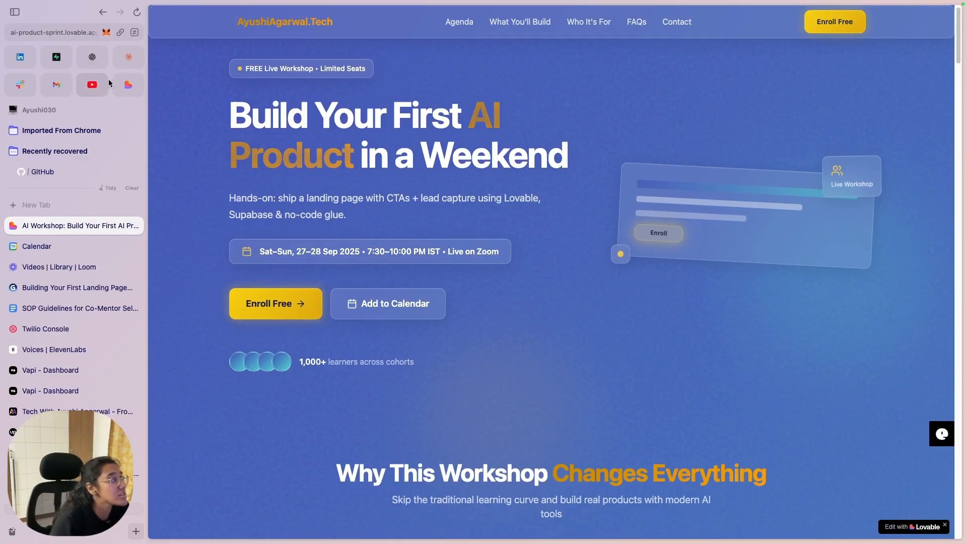
Step: Back in the Lovable editor, dismiss the publish panel and switch the preview to phone width
click(129, 85)
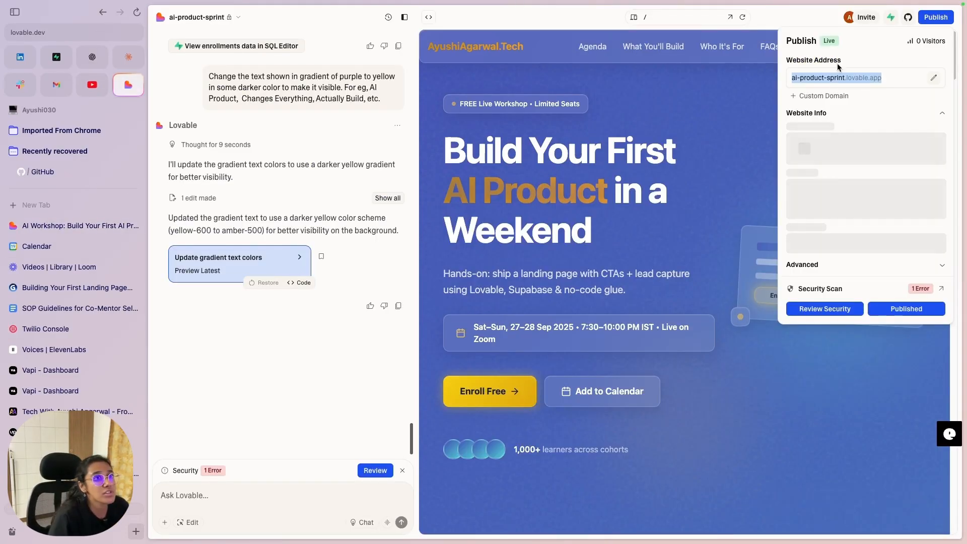
click(936, 18)
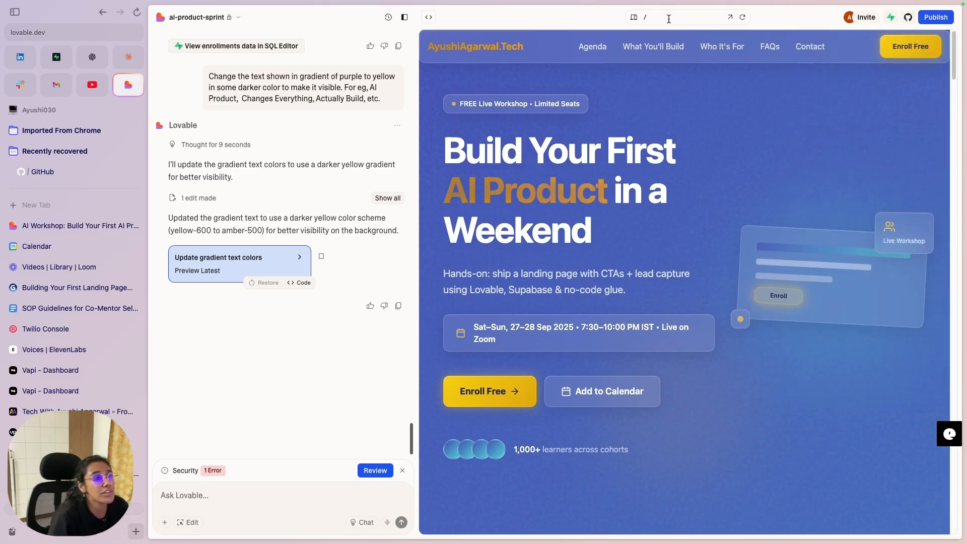
click(635, 23)
click(634, 20)
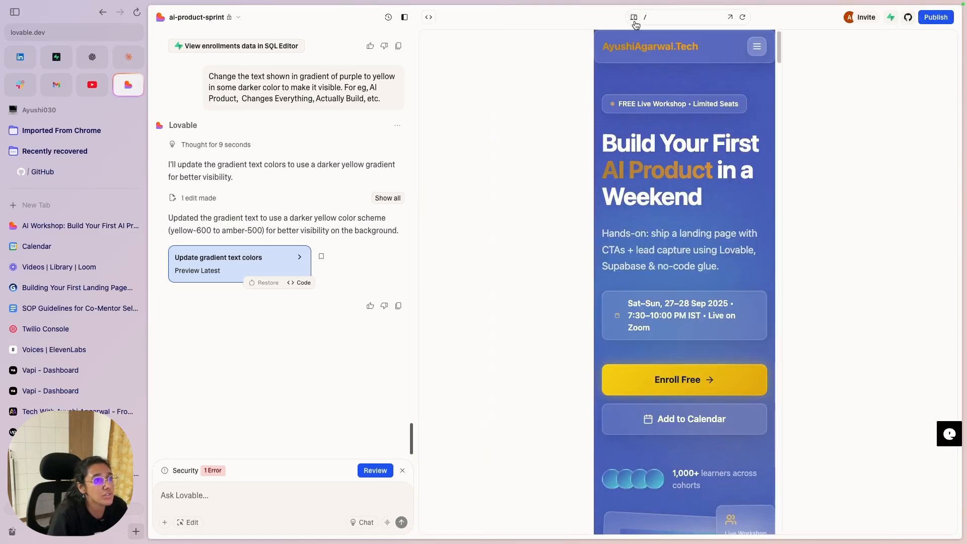
Step: Scroll through the phone-width layout and test the Enroll call-to-action
scroll(695, 294, down, 10)
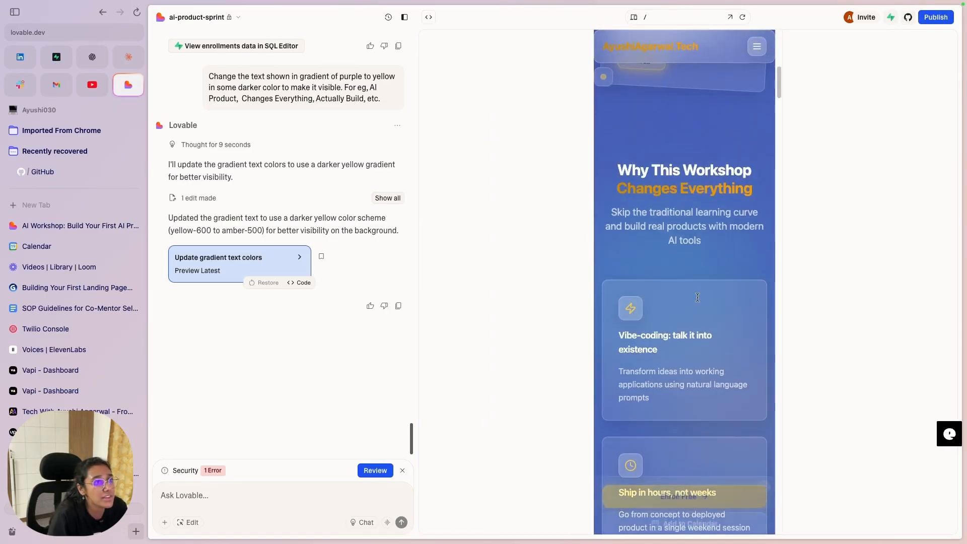
scroll(698, 298, up, 10)
scroll(698, 298, down, 15)
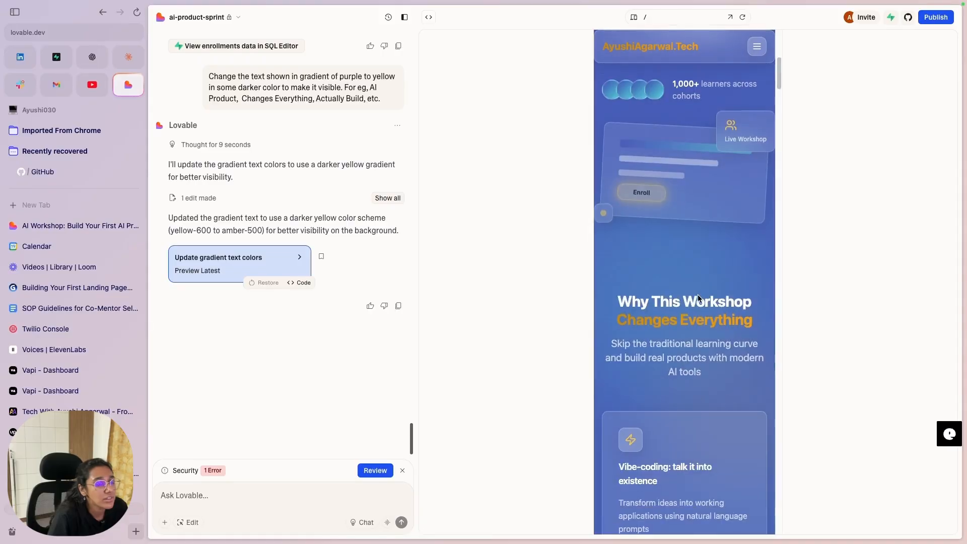
scroll(698, 298, down, 5)
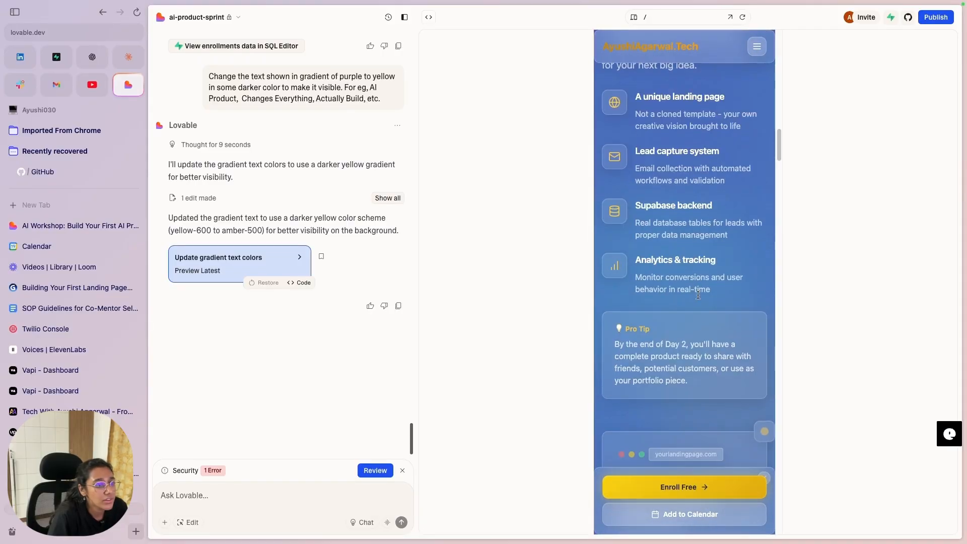
scroll(705, 421, up, 15)
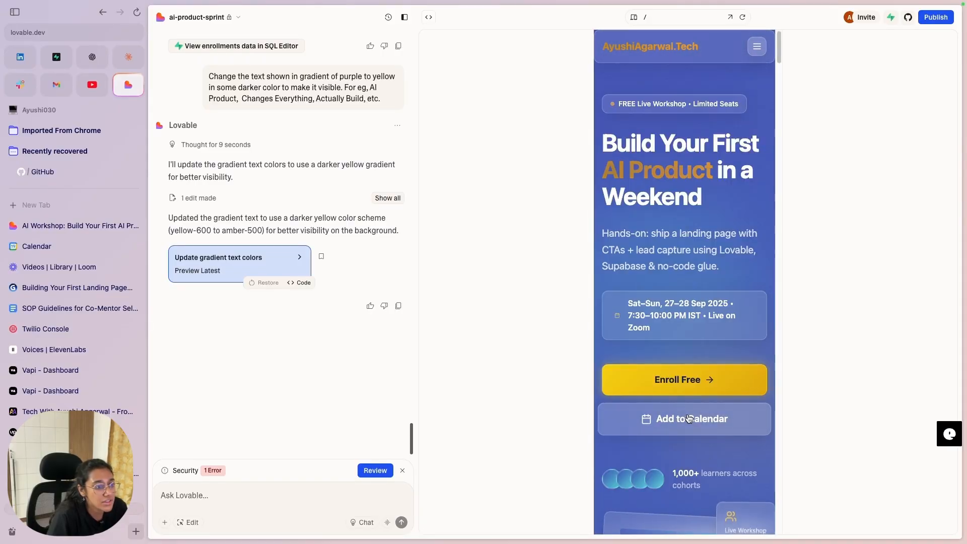
scroll(674, 306, down, 4)
scroll(674, 306, down, 8)
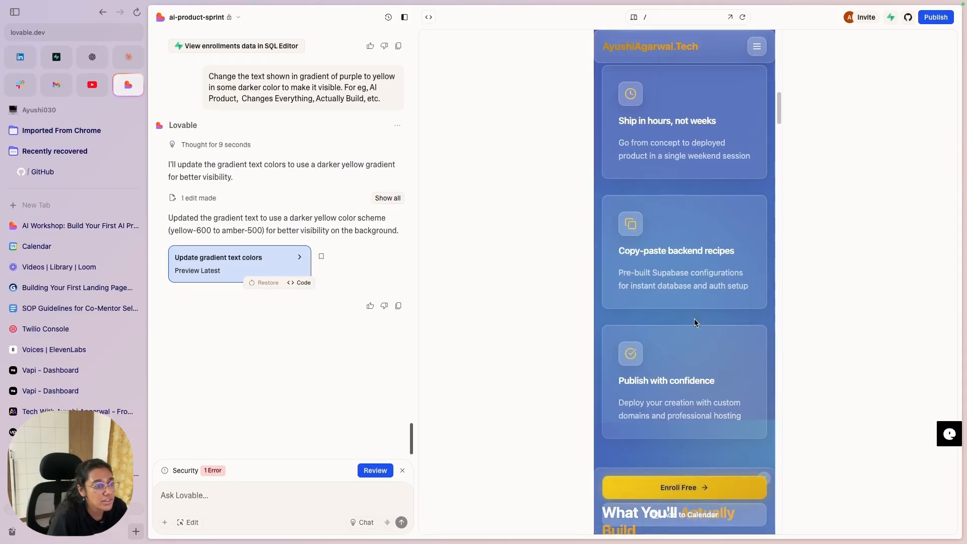
scroll(693, 403, down, 10)
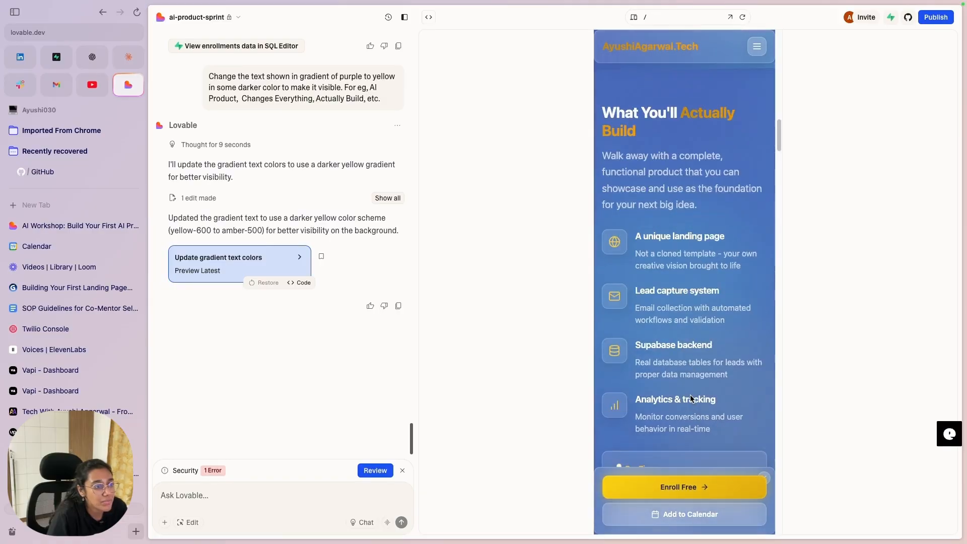
scroll(691, 398, down, 15)
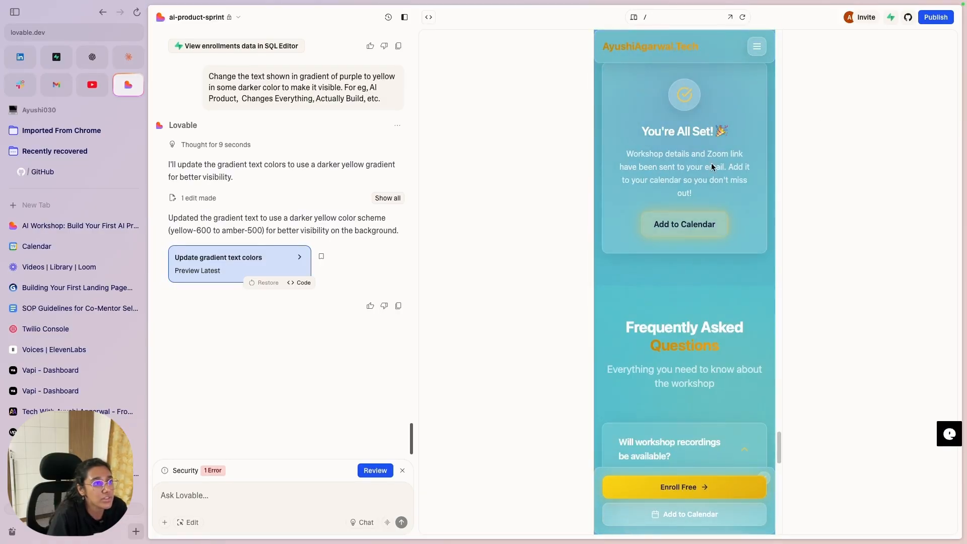
click(696, 476)
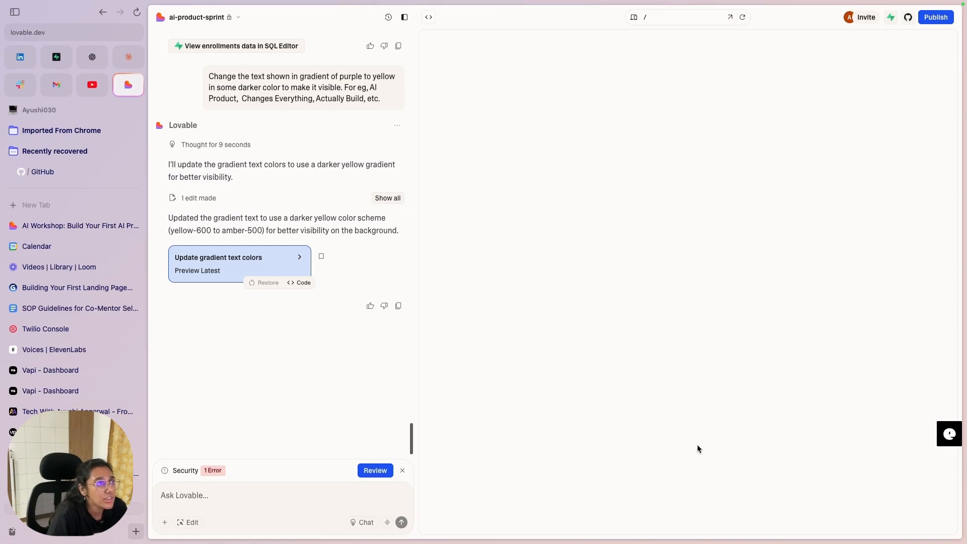
Step: Recheck the Enroll jump to the signup form, then return the preview to desktop and tablet widths
scroll(663, 330, down, 10)
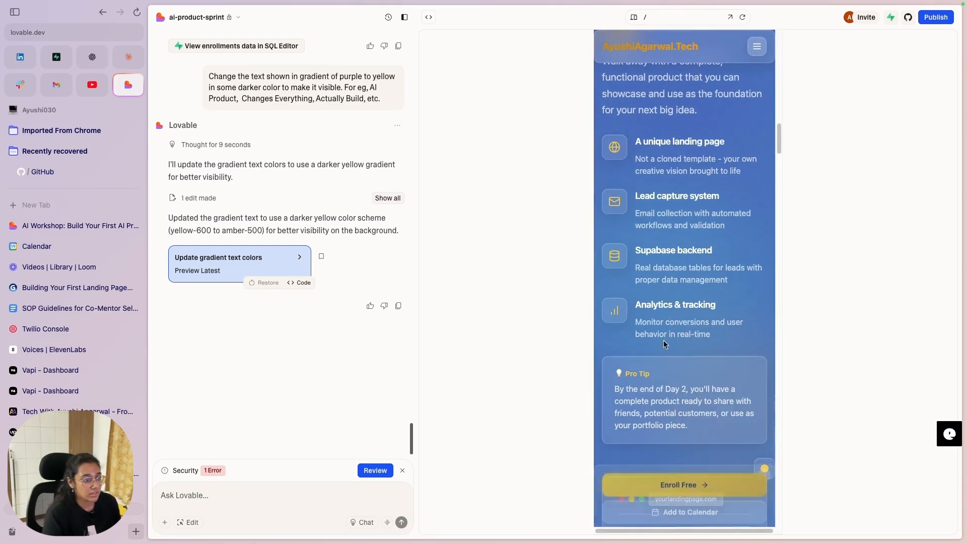
scroll(702, 464, down, 8)
scroll(703, 465, down, 15)
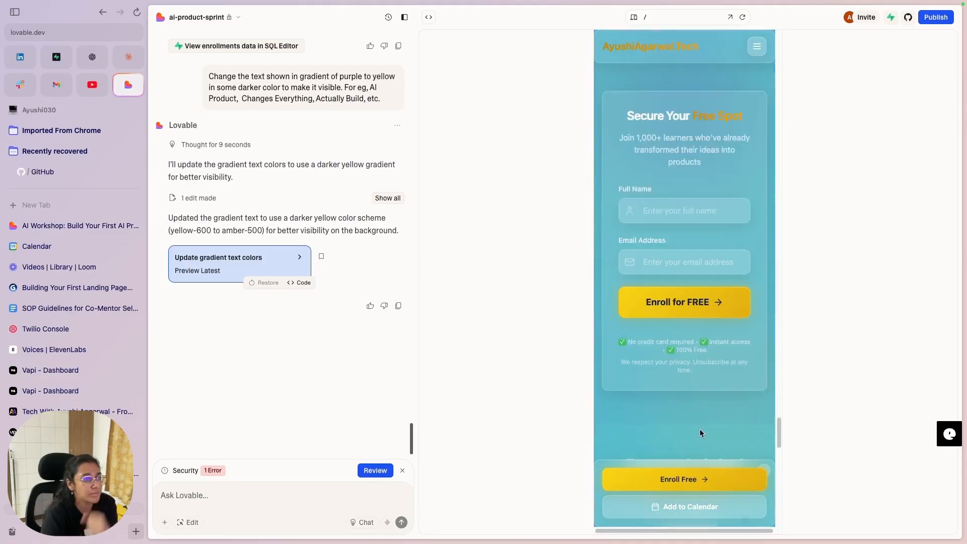
scroll(685, 374, down, 15)
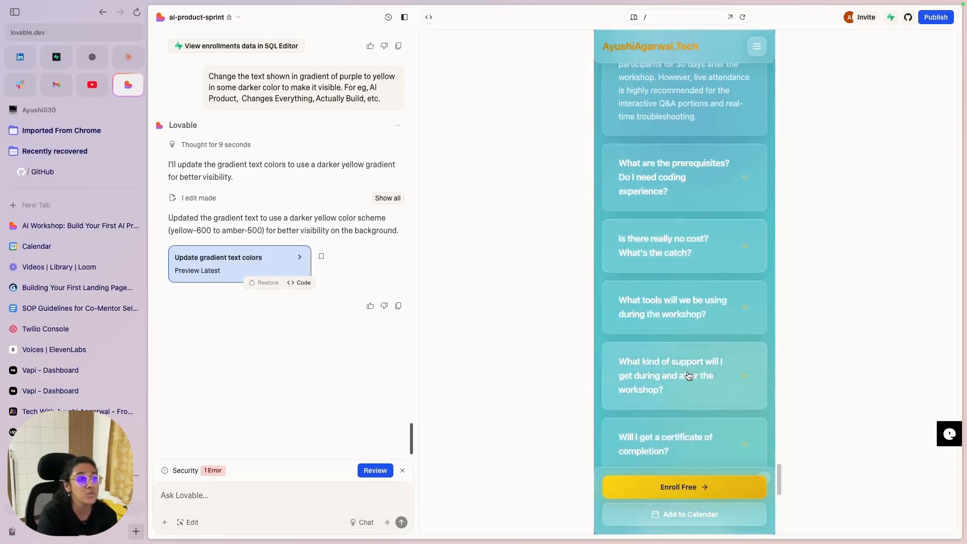
click(687, 370)
scroll(688, 367, up, 20)
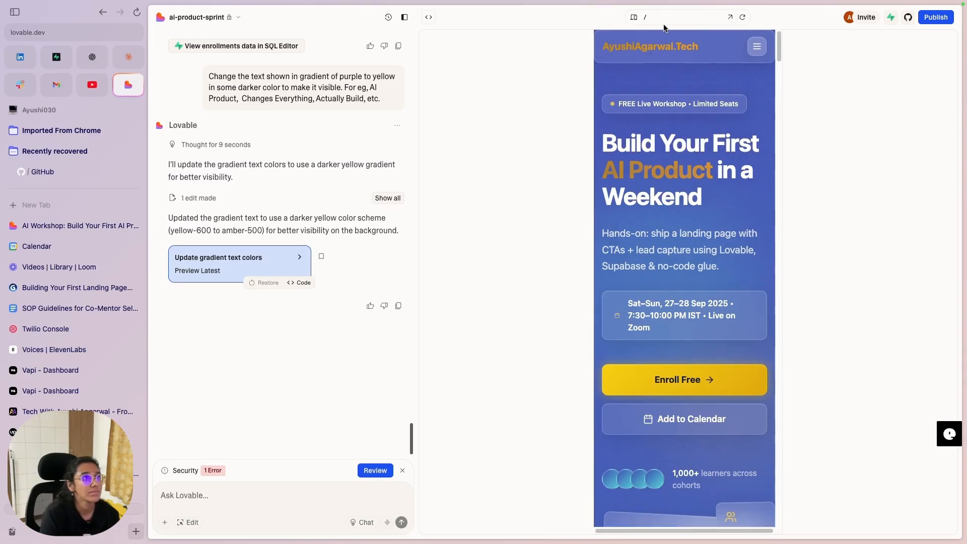
click(633, 17)
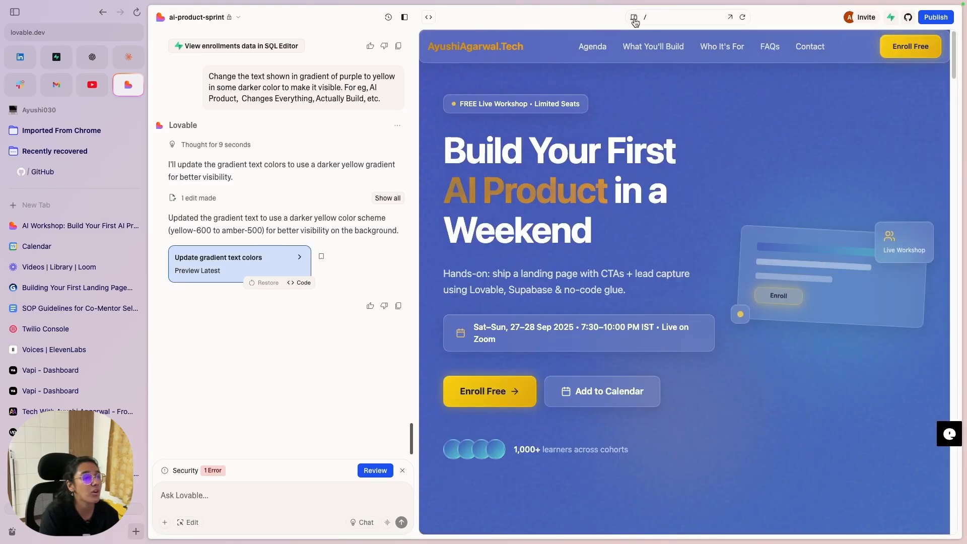
click(633, 17)
Step: Cycle the Lovable preview through phone width and back to desktop
scroll(705, 369, down, 10)
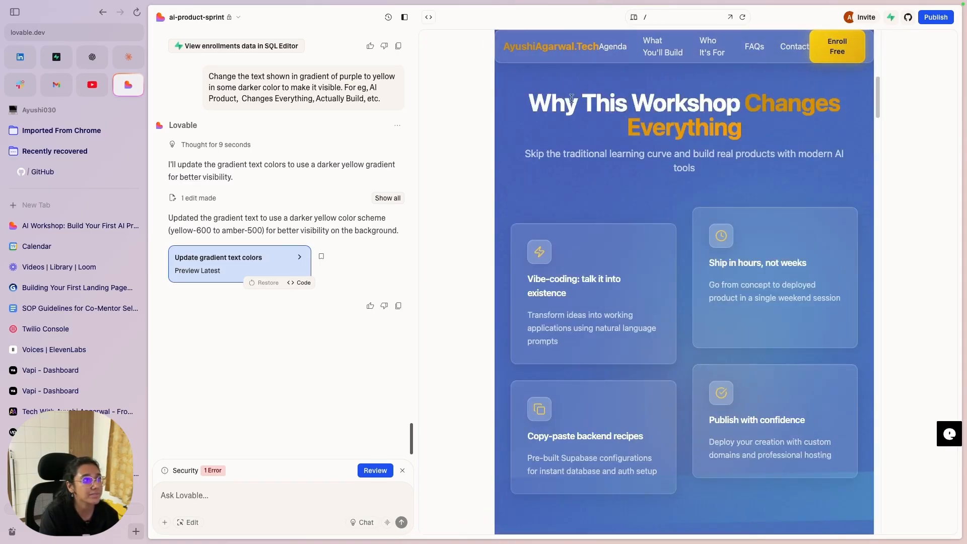
click(633, 17)
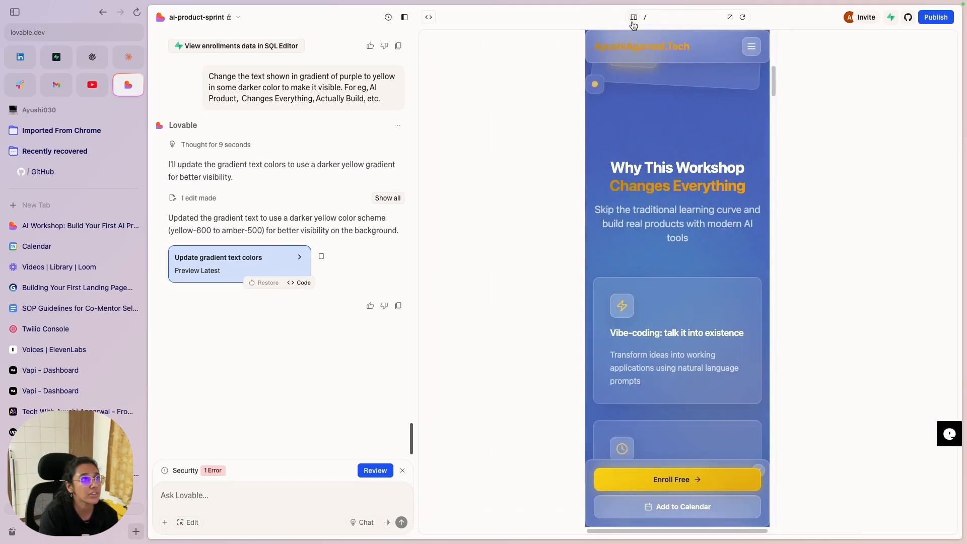
click(633, 17)
Step: Scroll the live published site, then advance Gamma to the Testing & Publishing slide
click(121, 226)
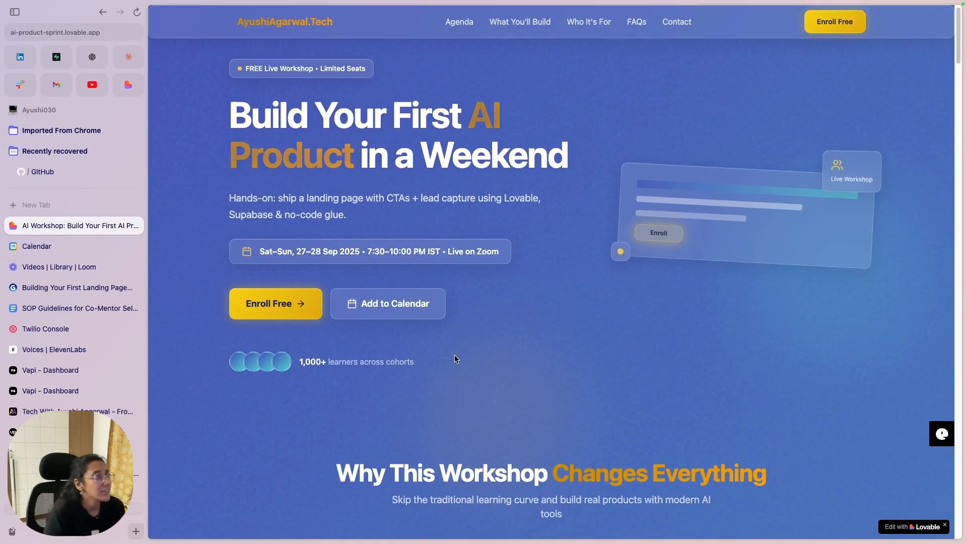
scroll(463, 358, down, 5)
scroll(464, 358, down, 20)
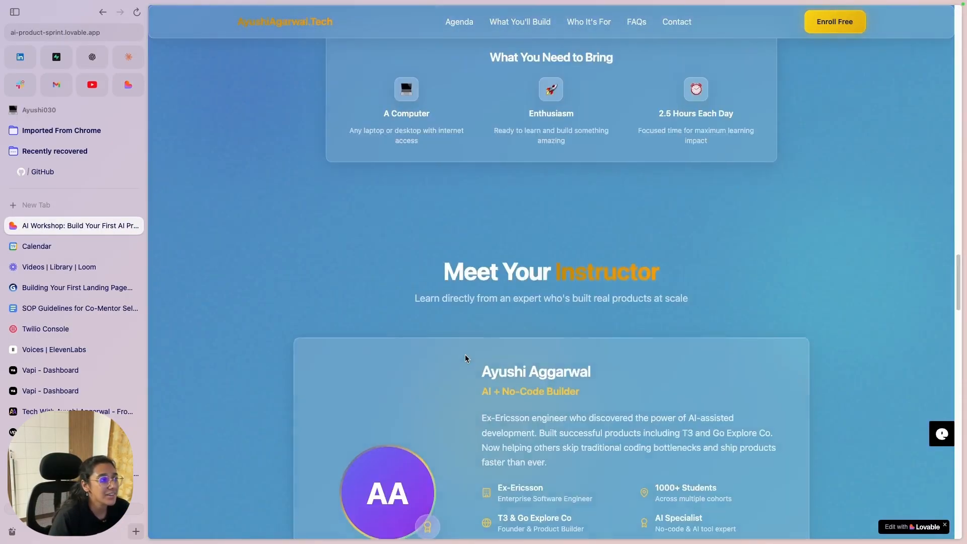
scroll(465, 354, down, 10)
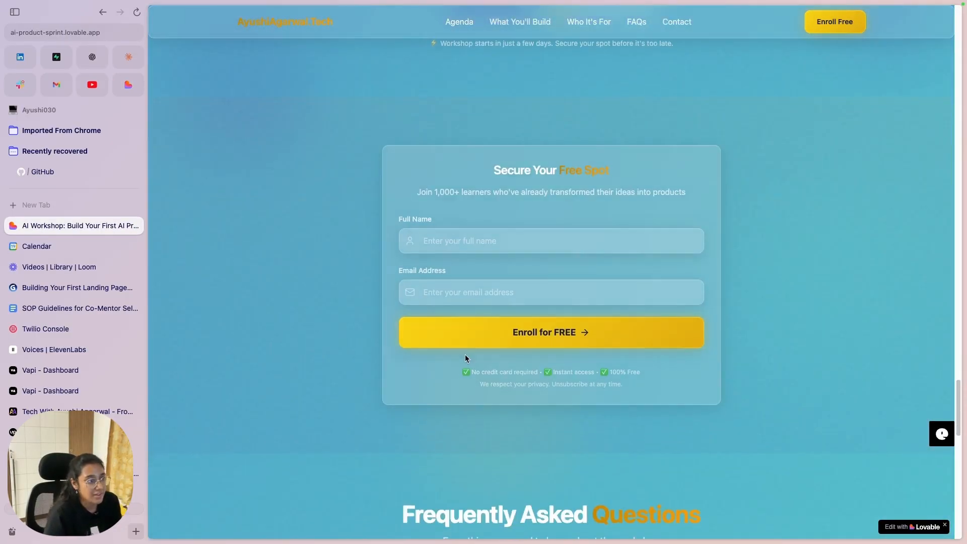
key(ctrl+Left)
key(Right)
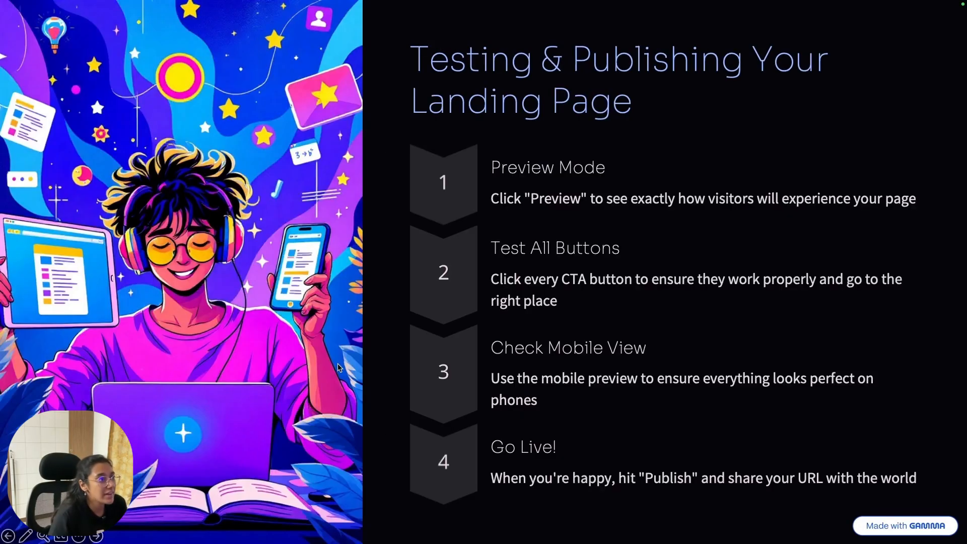